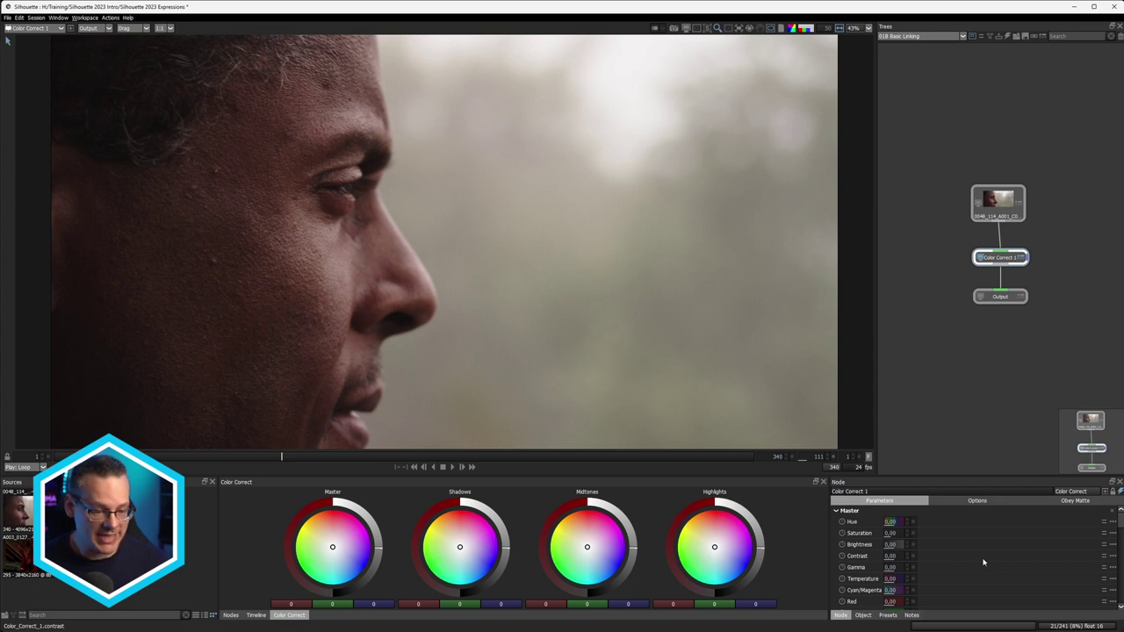
Link Saturation to Contrast with a 'contrast' expression and raise Contrast to 26
left_click_drag(949, 474, 949, 434)
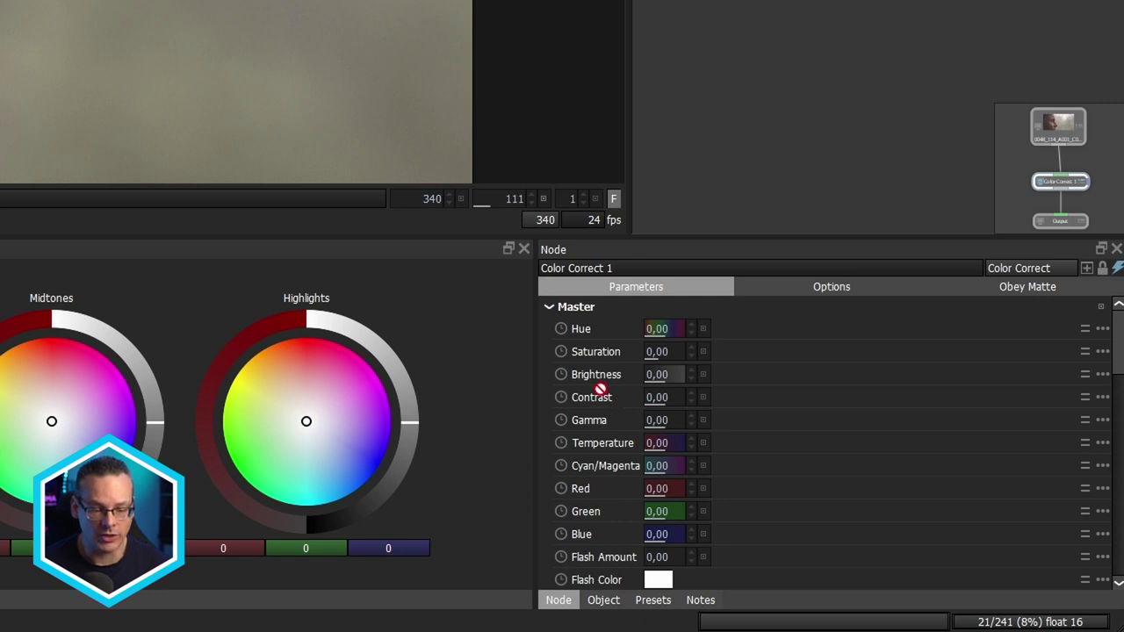
left_click_drag(611, 353, 611, 350)
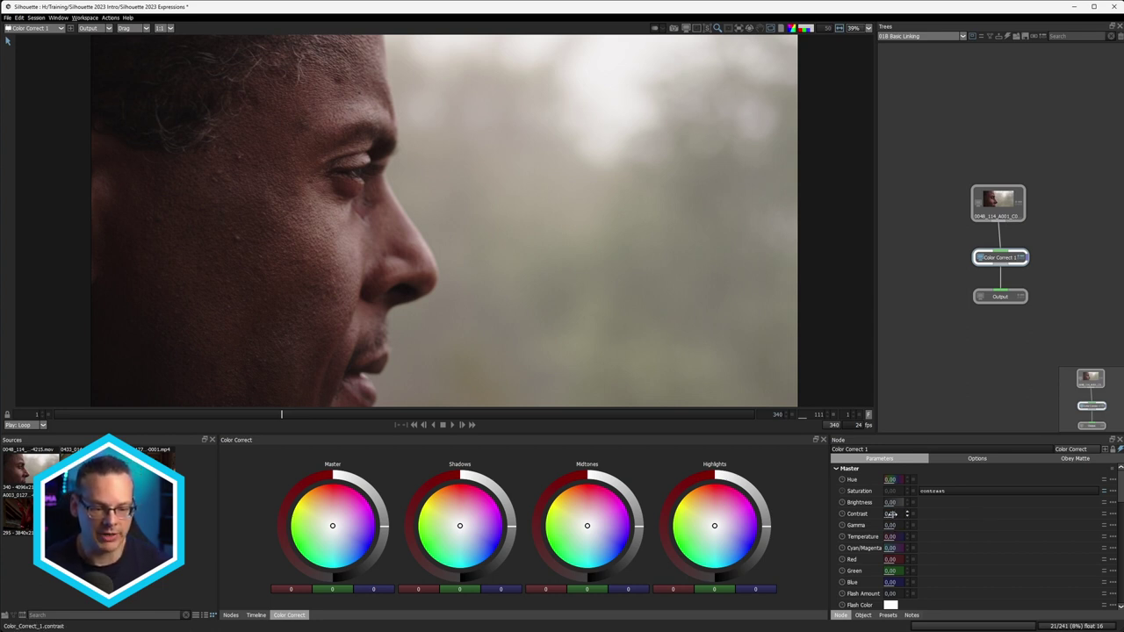
left_click_drag(892, 514, 905, 516)
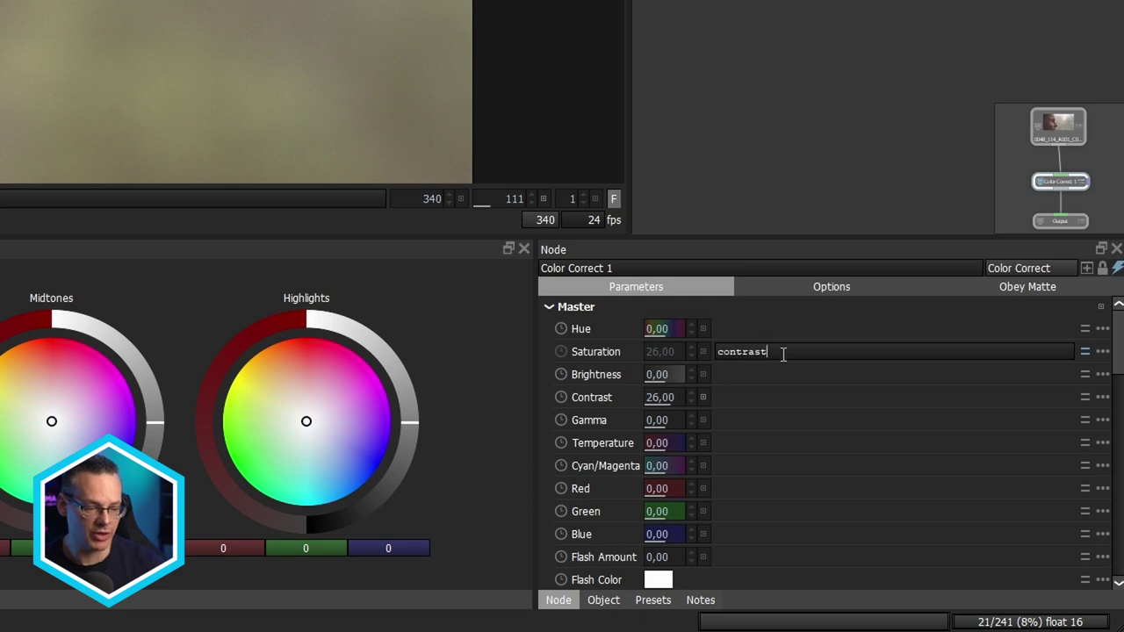
Try Saturation expression variations (-10, /2) while changing Contrast, ending at 28
type("-10")
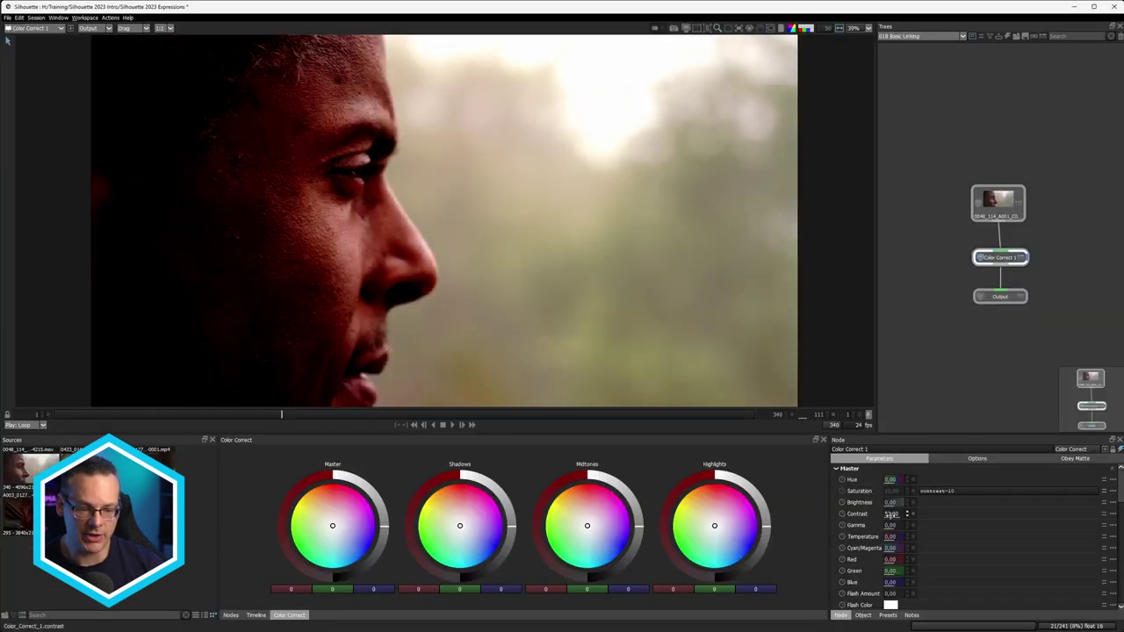
left_click_drag(891, 514, 993, 490)
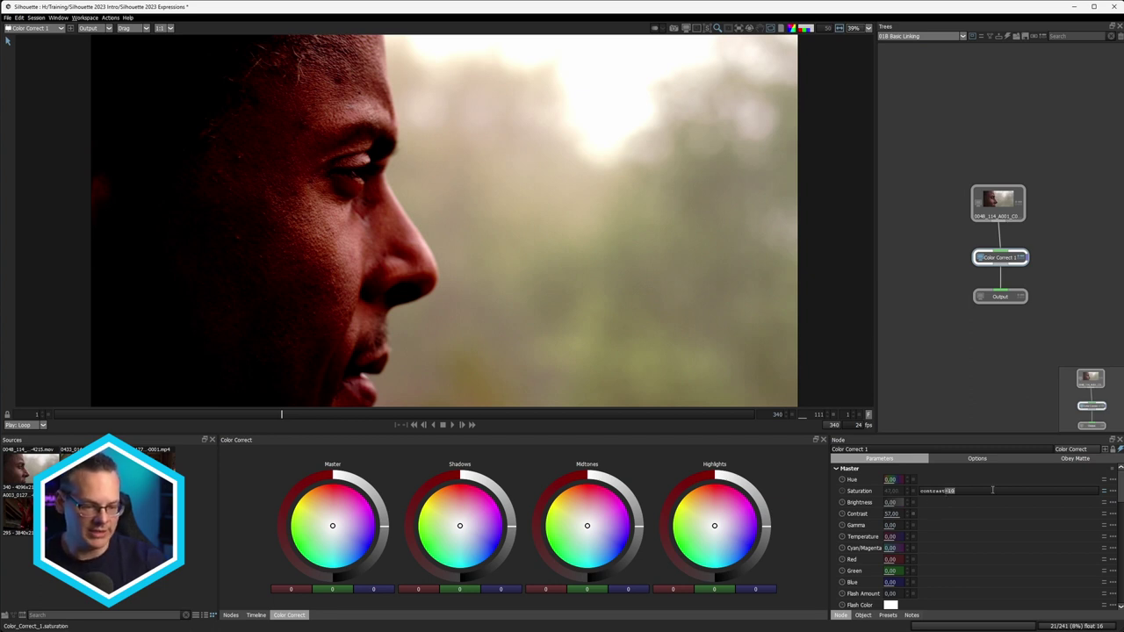
type("/2")
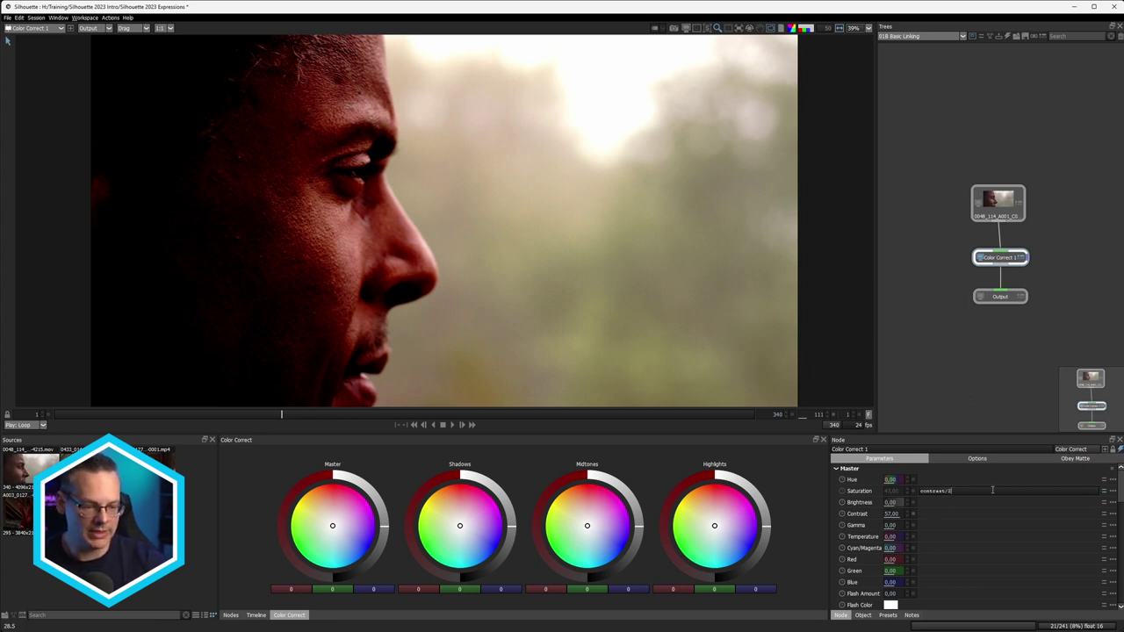
left_click(891, 514)
type("28")
key("Return")
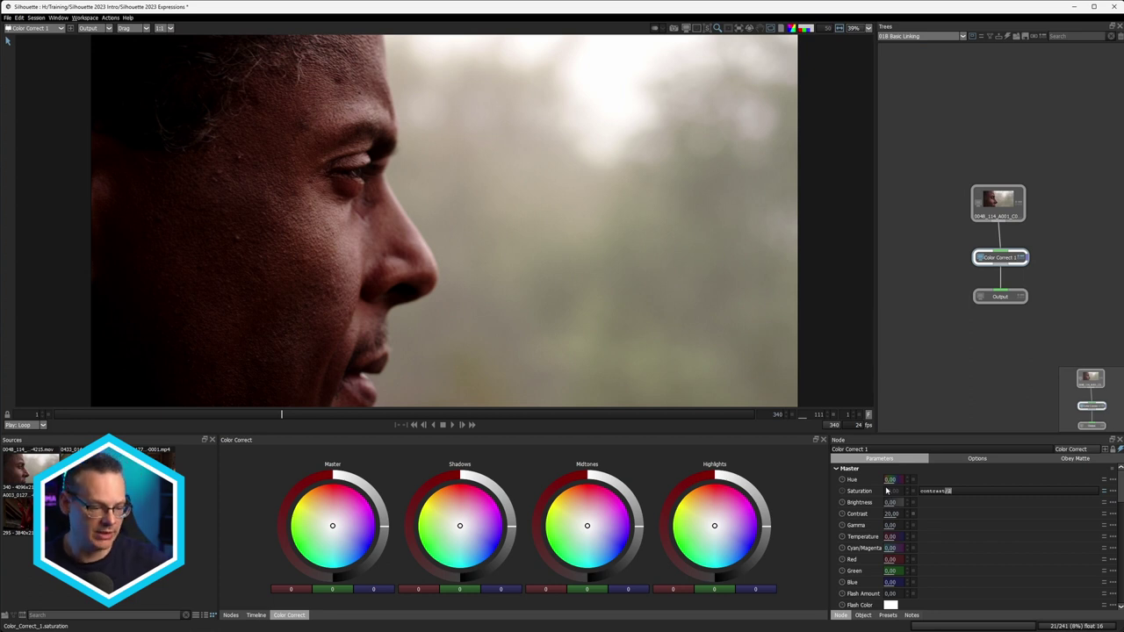
Change the Saturation expression to contrast*-0.5 and scrub Contrast to watch it follow
key("BackSpace")
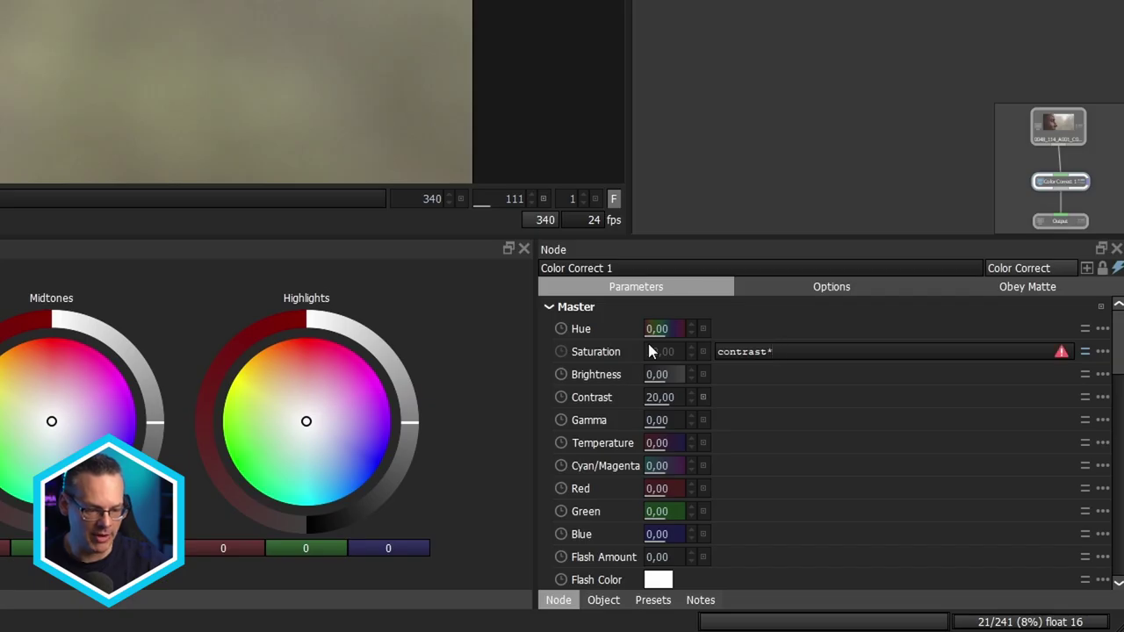
type("-")
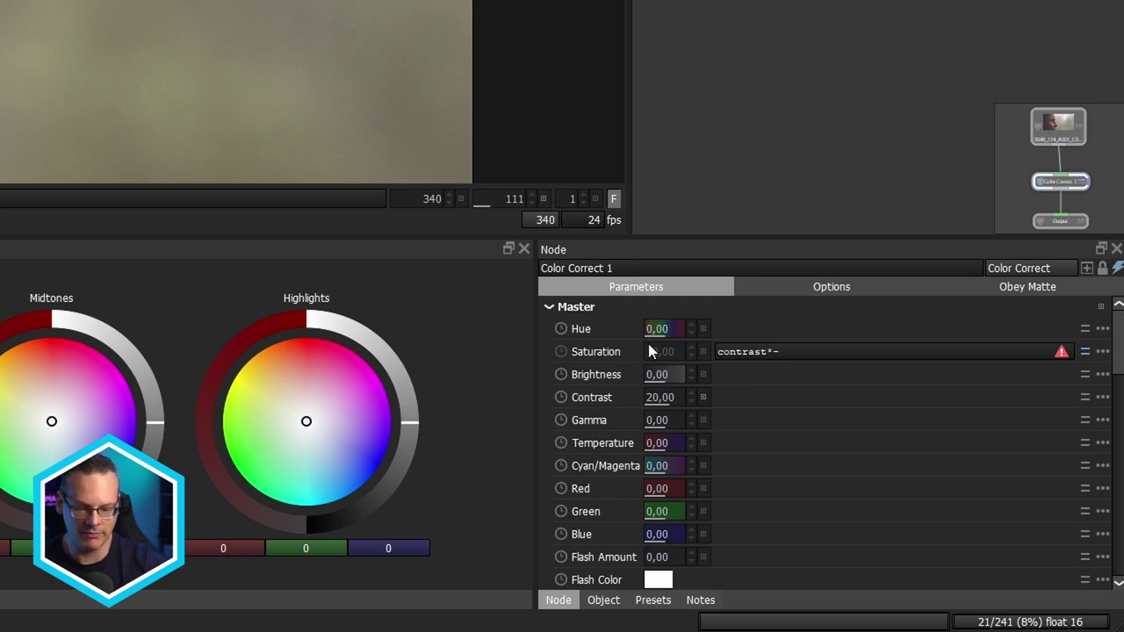
type("0.5")
key("Return")
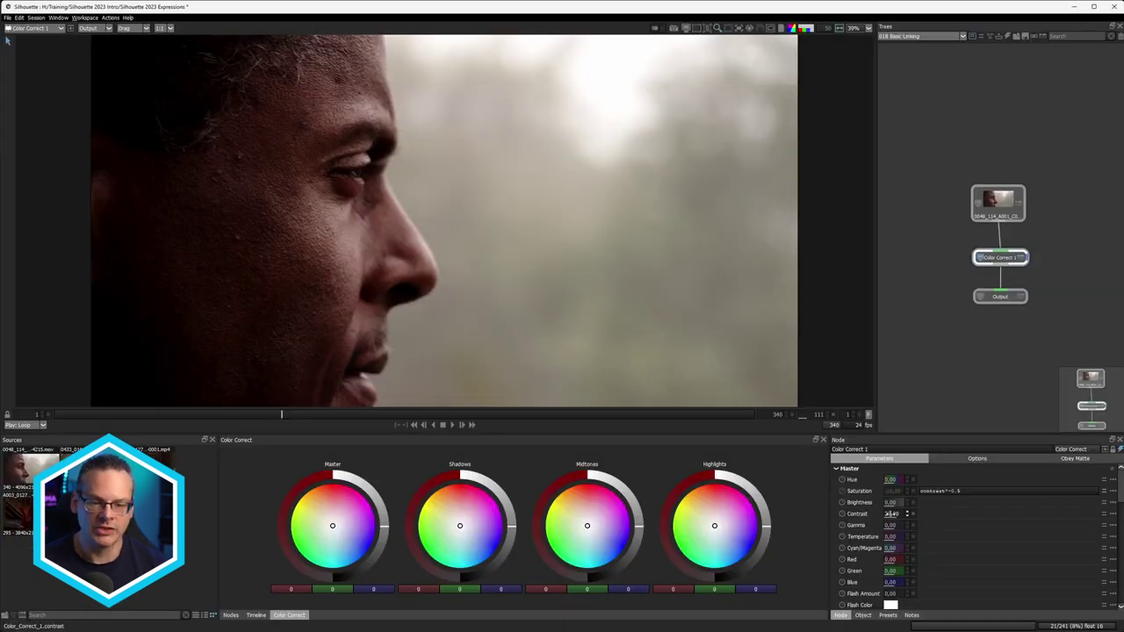
mouse_move(892, 514)
left_mouse_down()
mouse_move(908, 515)
mouse_move(877, 517)
mouse_move(905, 516)
mouse_move(892, 515)
left_mouse_up()
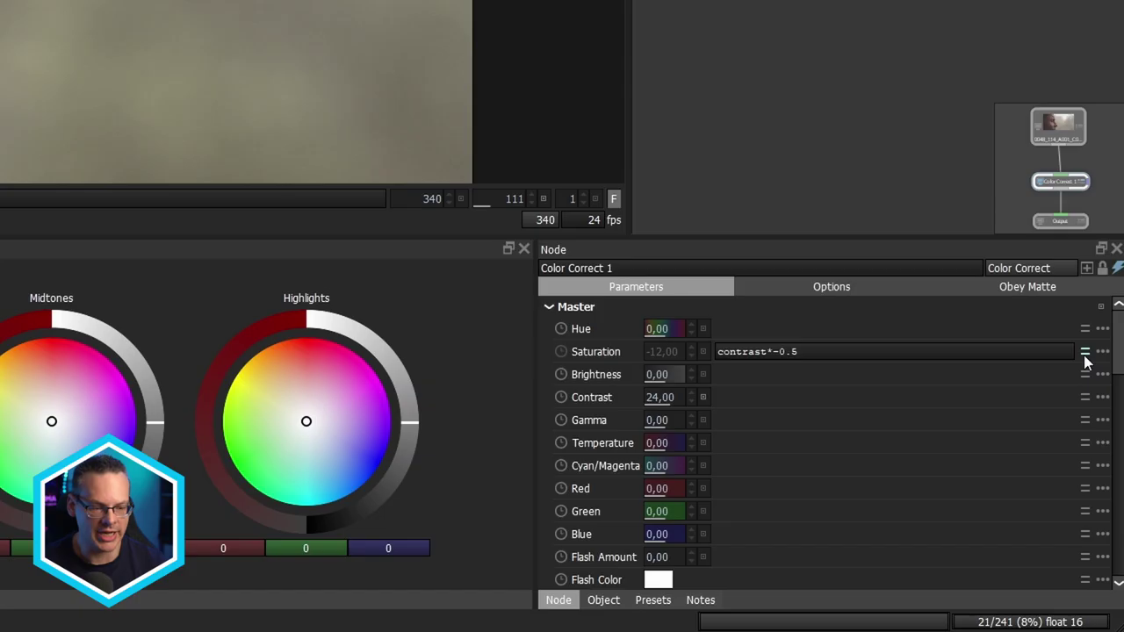
Disable the Saturation expression, set Contrast to 40, then re-enable the expression
left_click(1085, 352)
double_click(650, 397)
type("40")
key("Return")
scroll(689, 384, "down", 1)
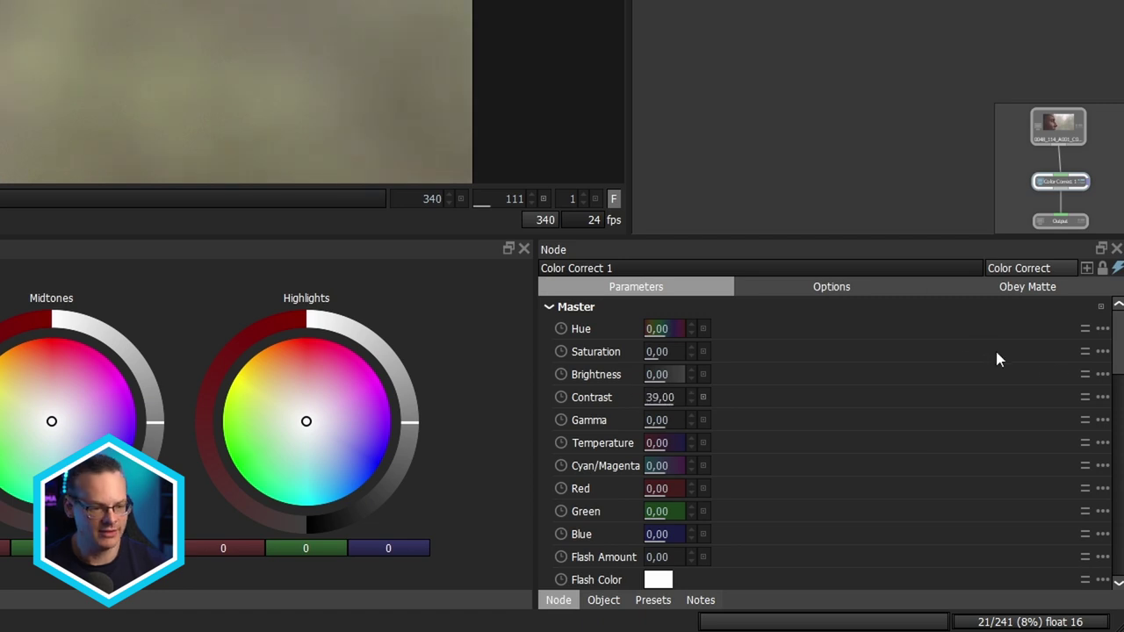
left_click(1086, 352)
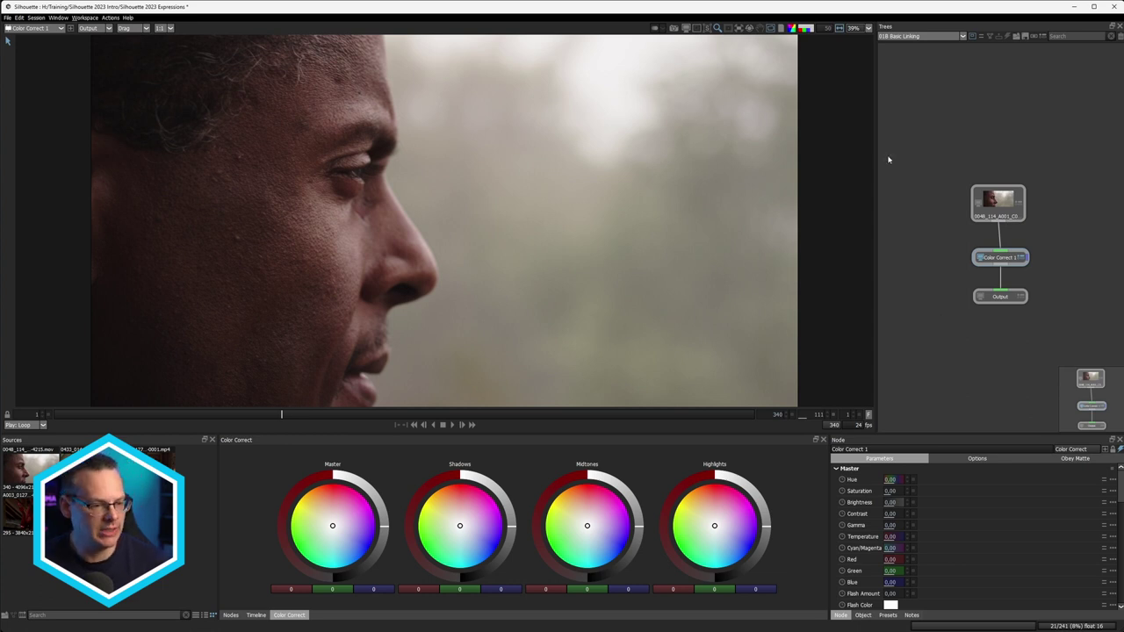
Insert a Blur node between Color Correct 1 and Output
left_click_drag(1010, 299, 1010, 322)
left_click(996, 258)
key("Tab")
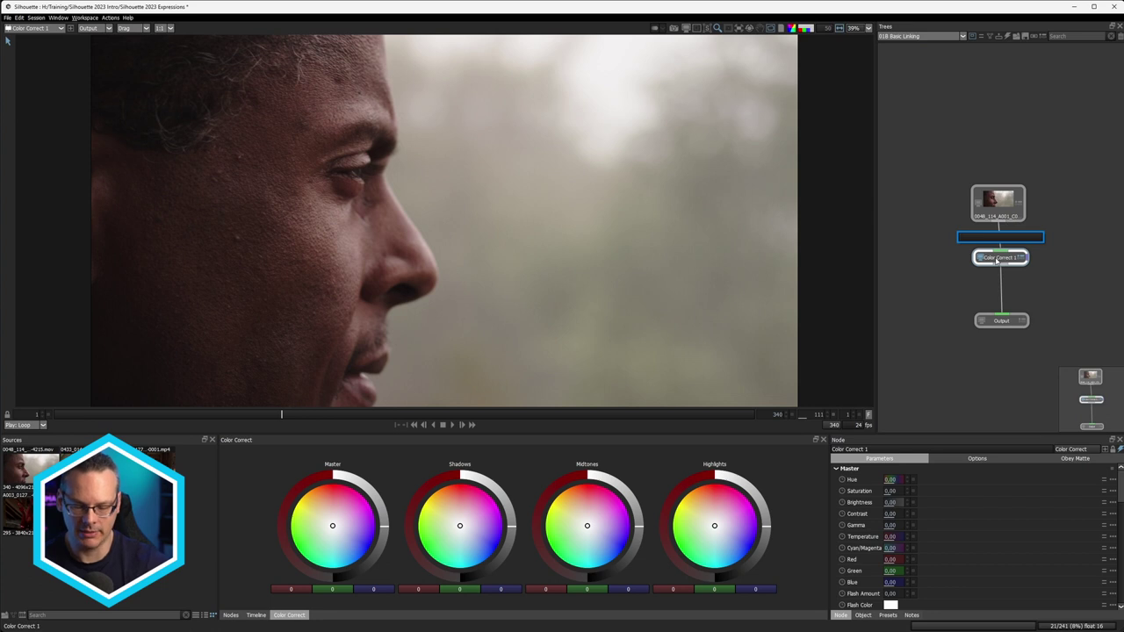
type("blur")
key("Return")
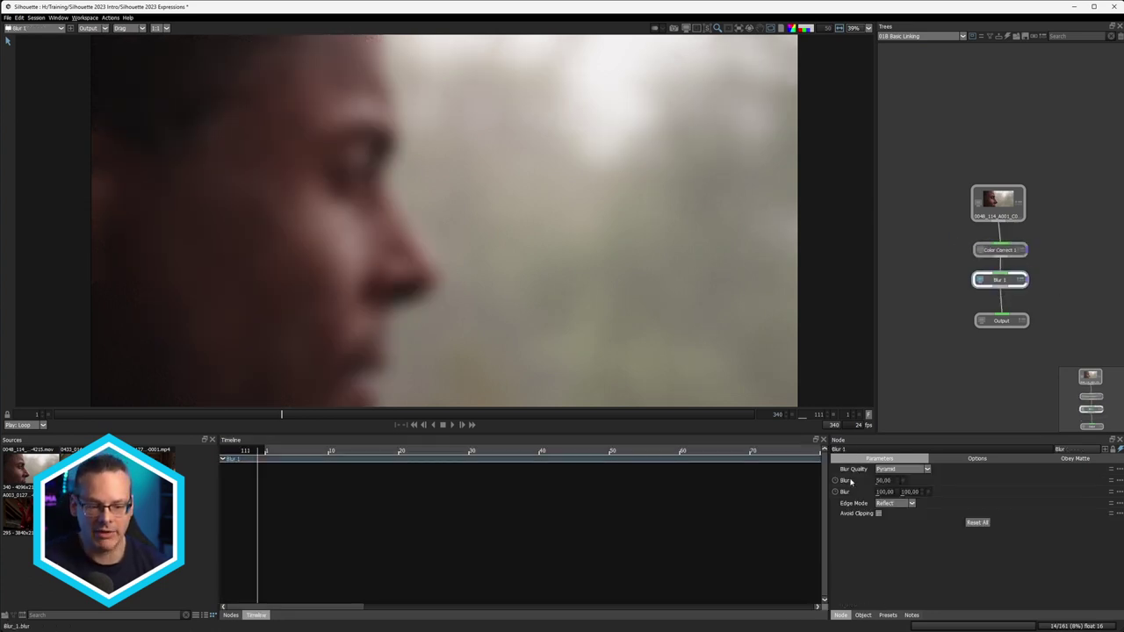
Dock Blur 1's parameters as a separate panel and copy the Blur amount's expression reference
left_click(1015, 251)
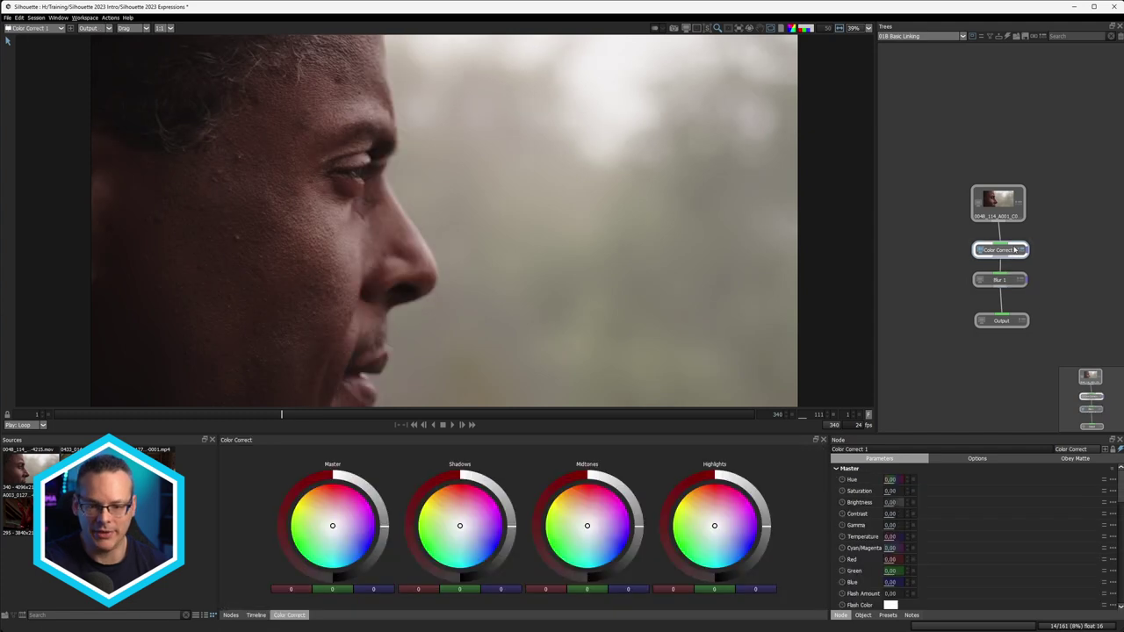
left_click(1014, 279)
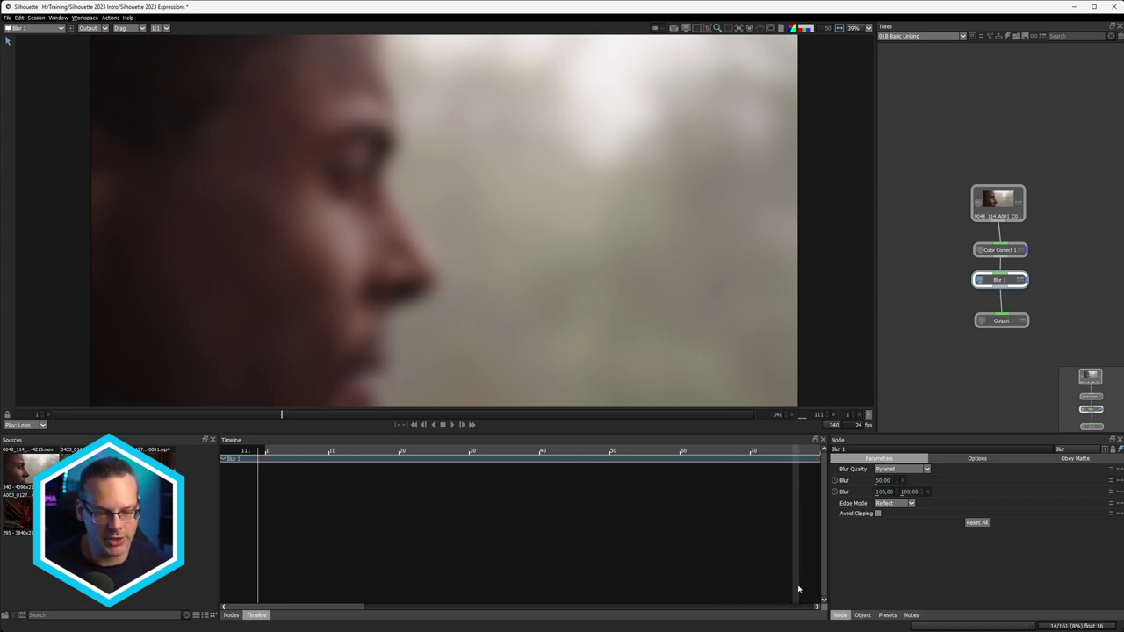
left_click_drag(841, 617, 760, 606)
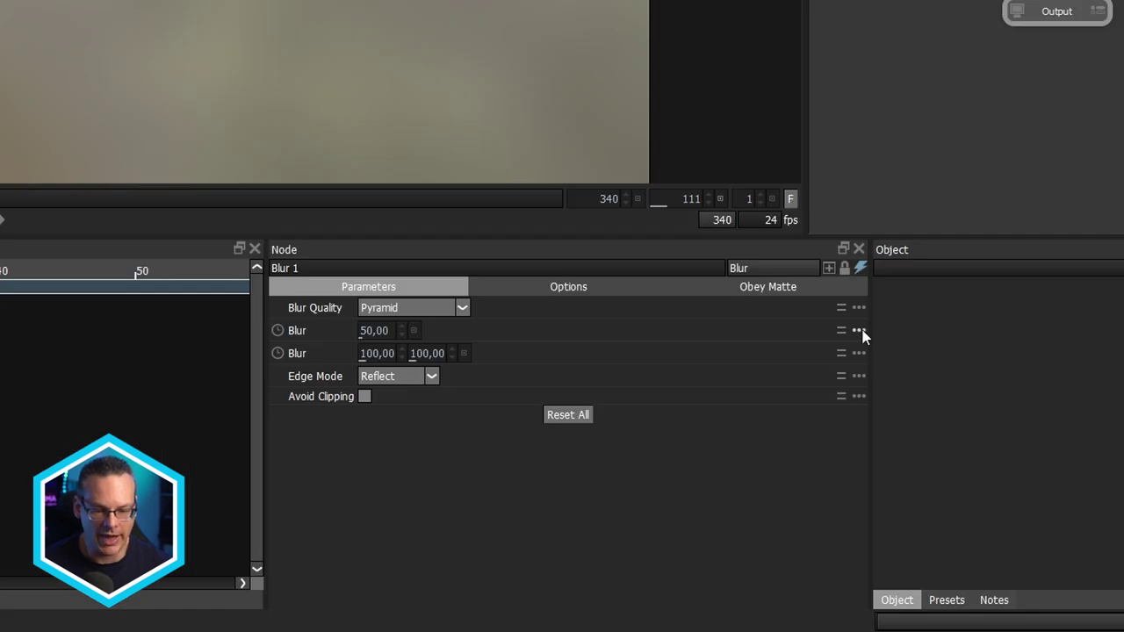
left_click(858, 331)
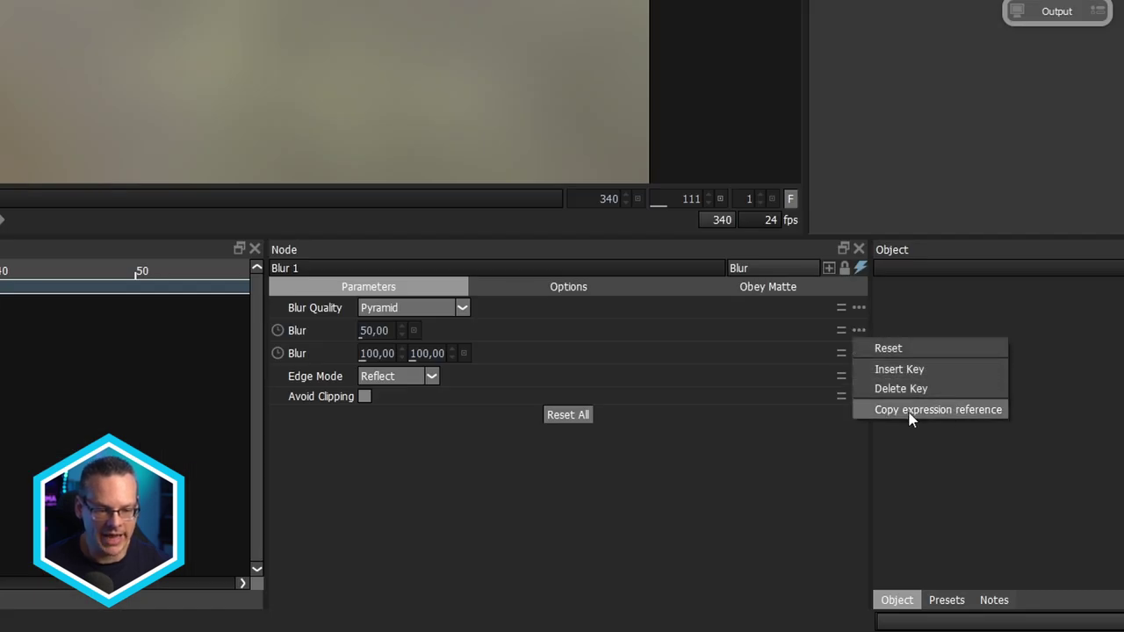
left_click(959, 410)
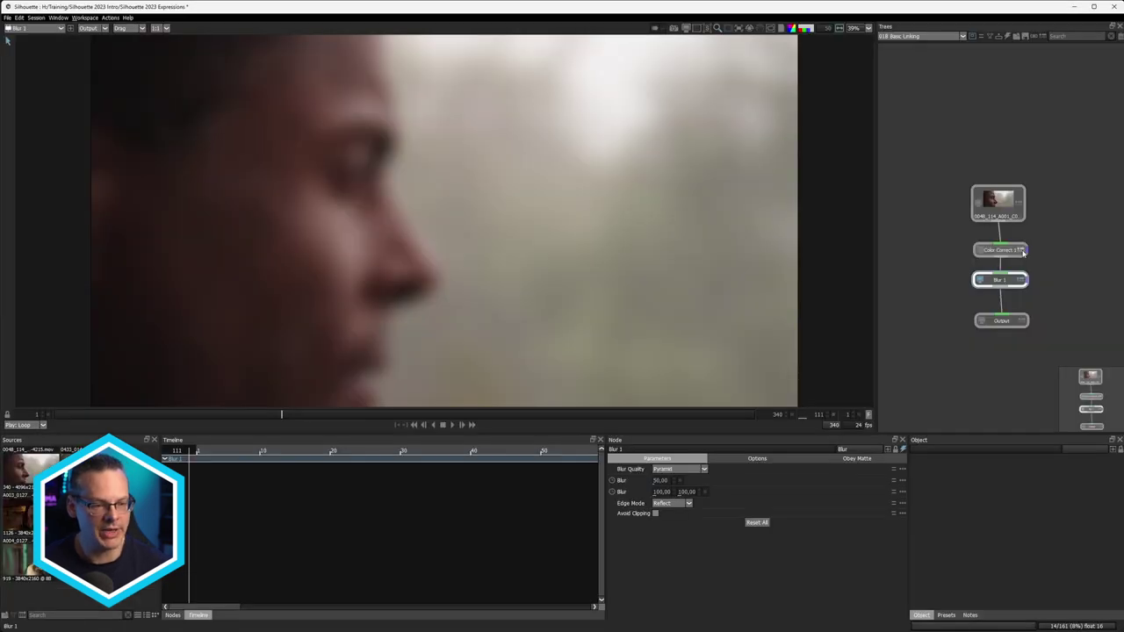
left_click(1022, 249)
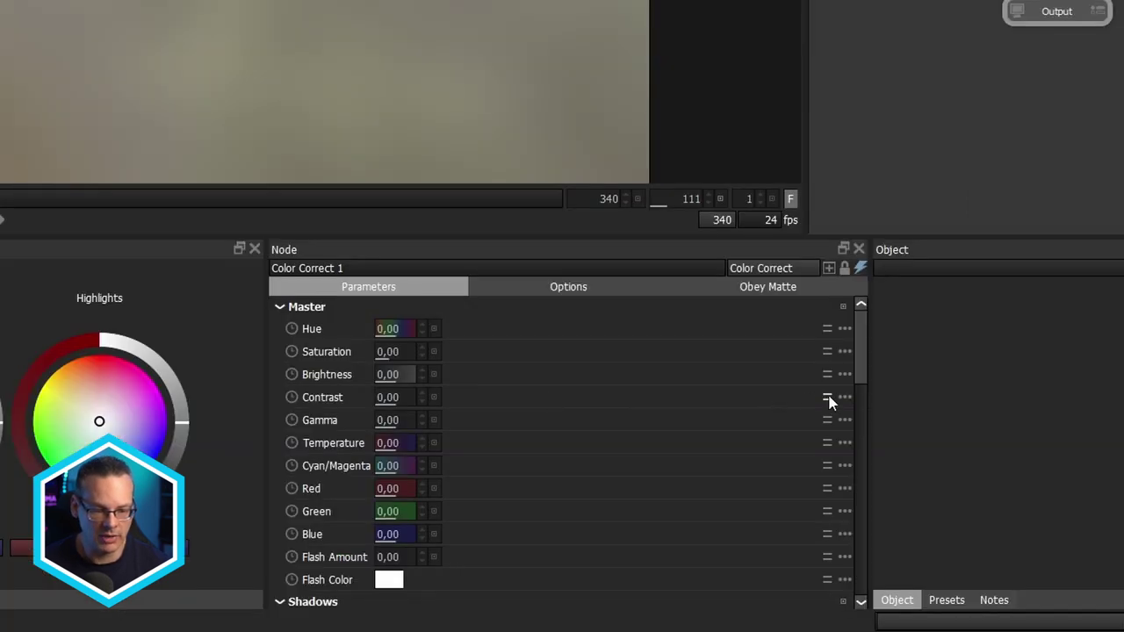
Give Contrast the expression Blur_1.blur and raise Blur 1's blur to 152
left_click(828, 399)
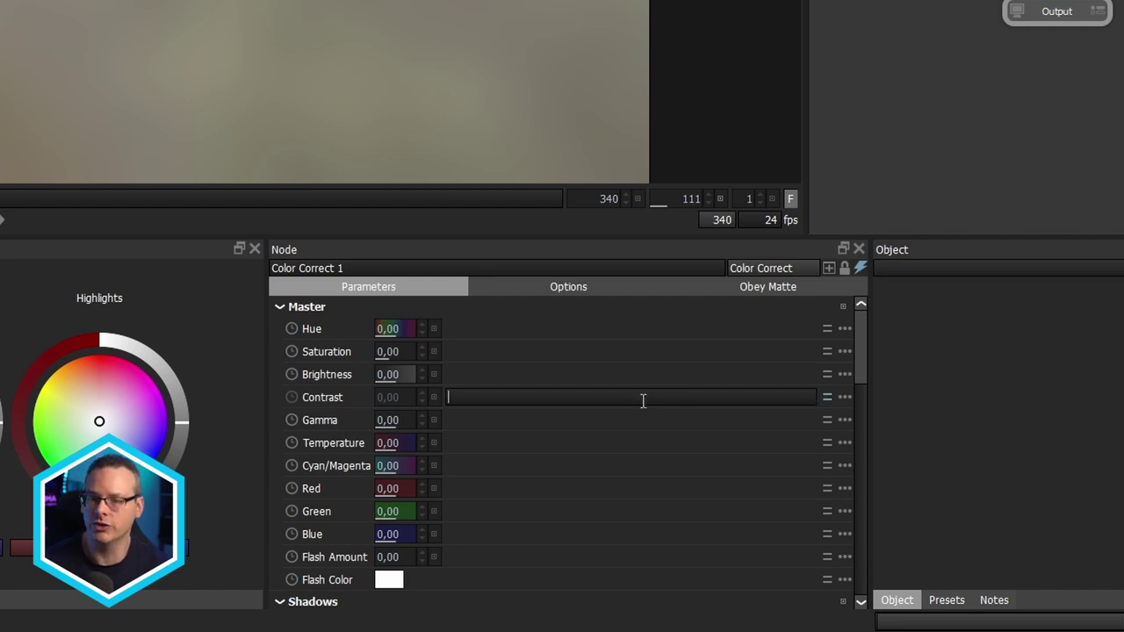
type("Blur_1.blur")
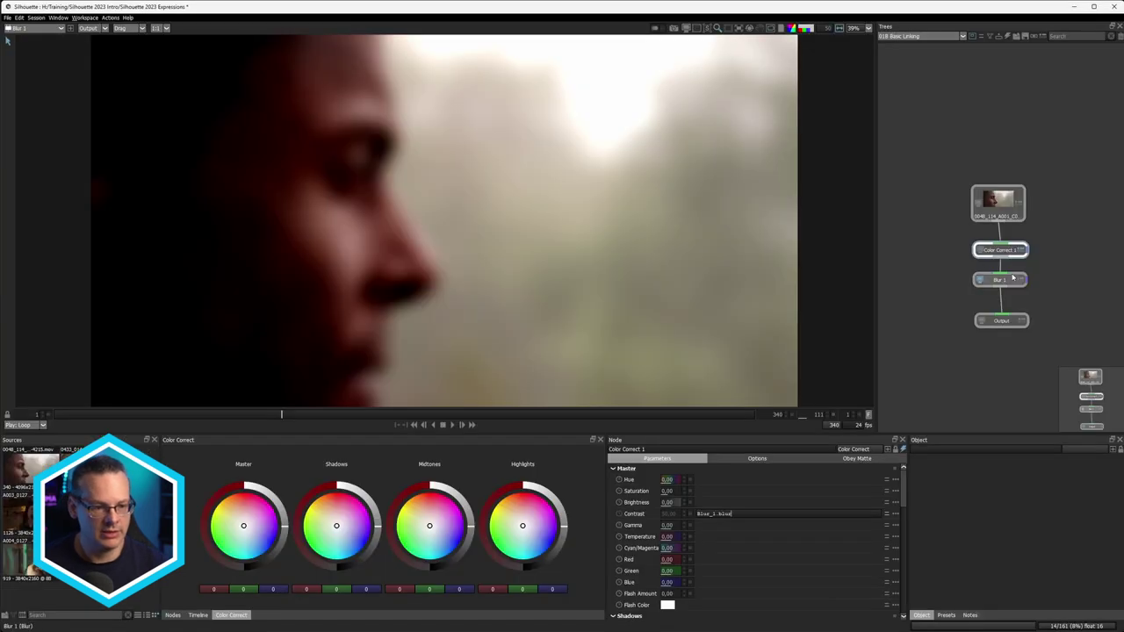
left_click(1015, 279)
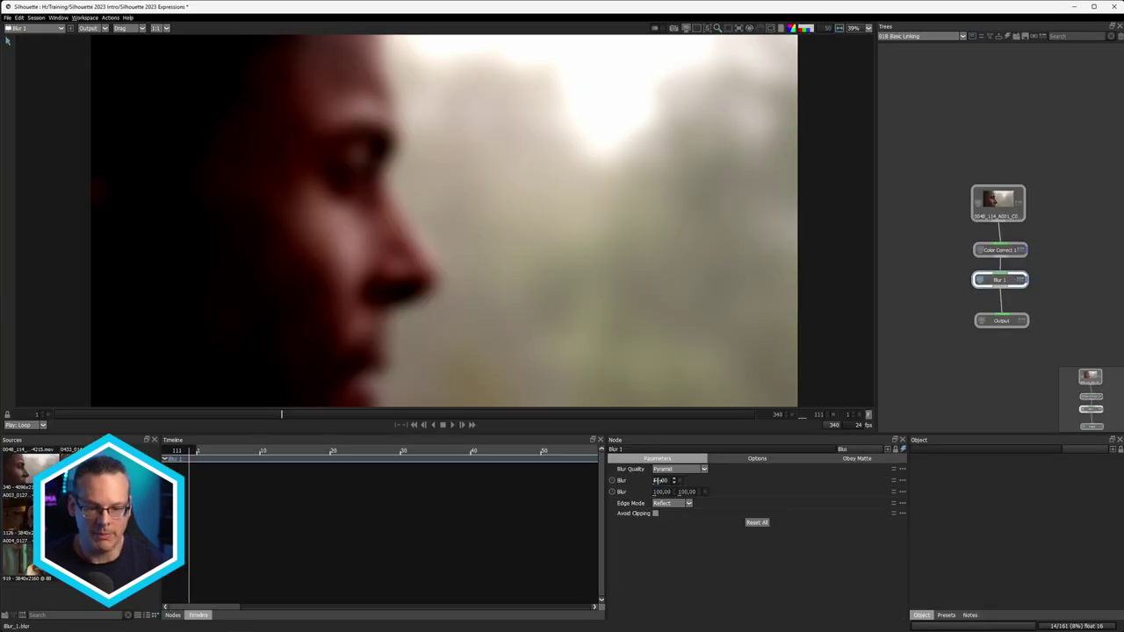
left_click_drag(657, 480, 727, 479)
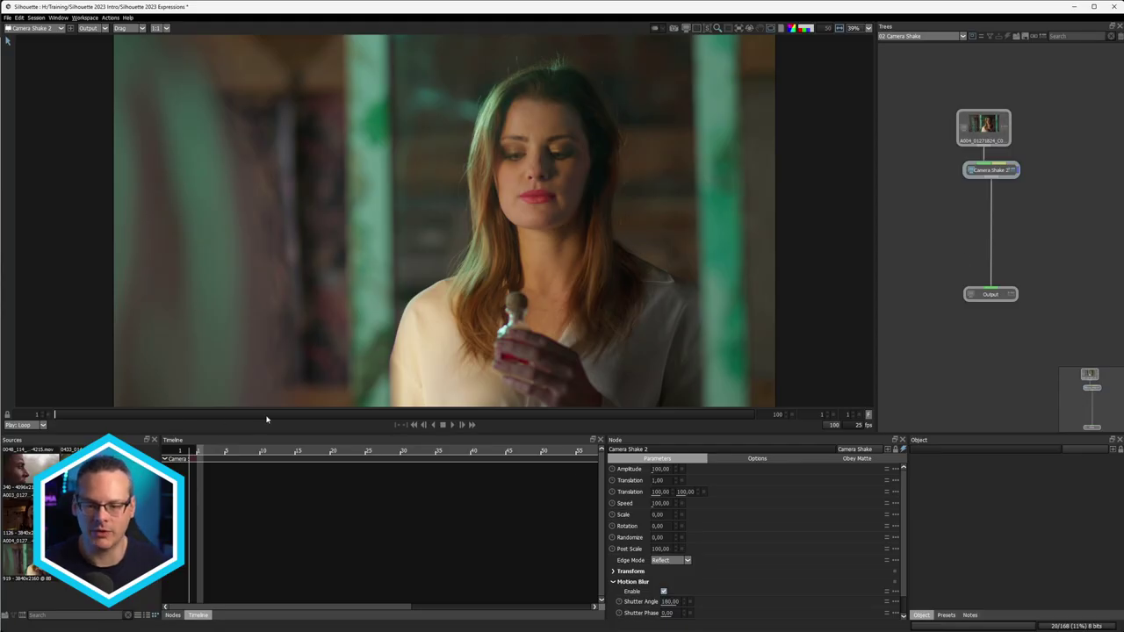
Review the camera shake shot, park at frame 68, and select Camera Shake 2 to check its name
left_click_drag(307, 417, 281, 413)
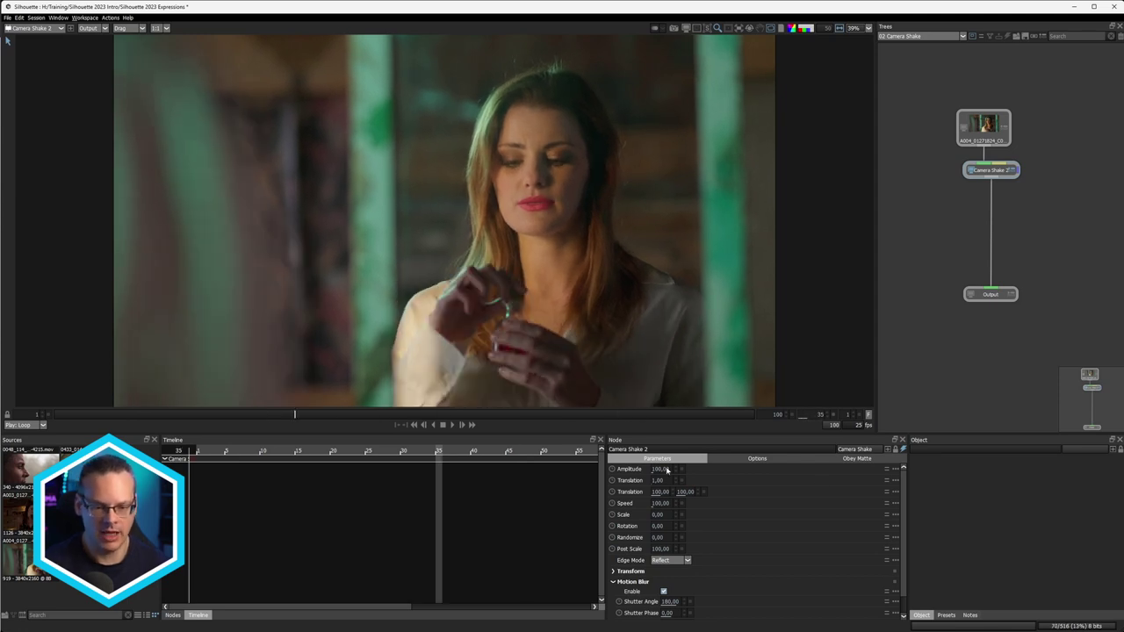
left_click(453, 425)
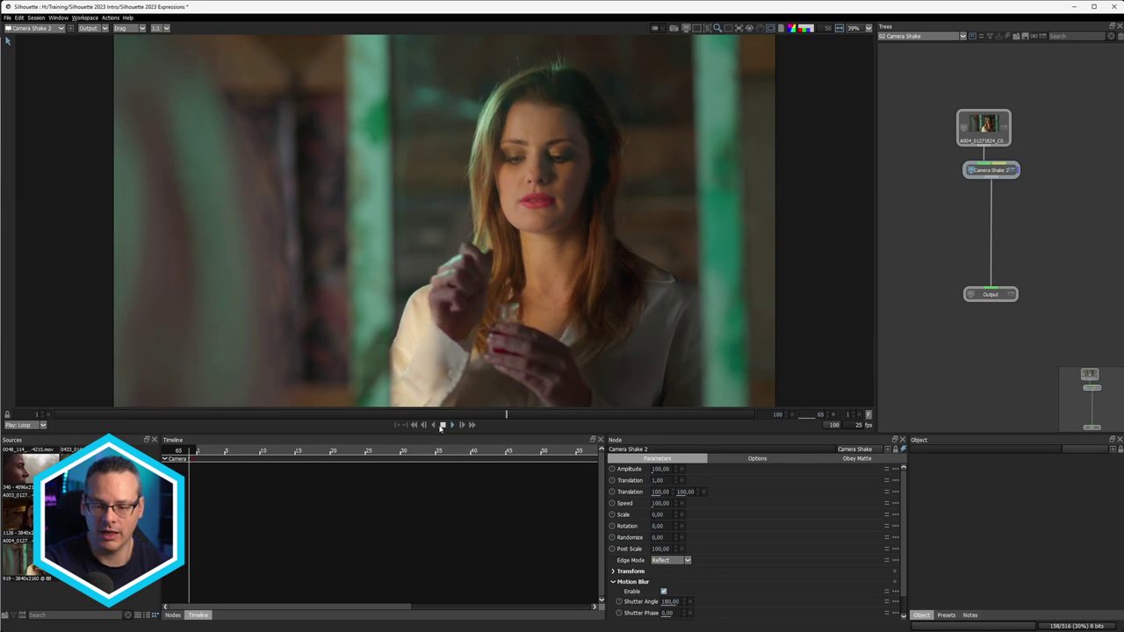
left_click_drag(484, 414, 528, 414)
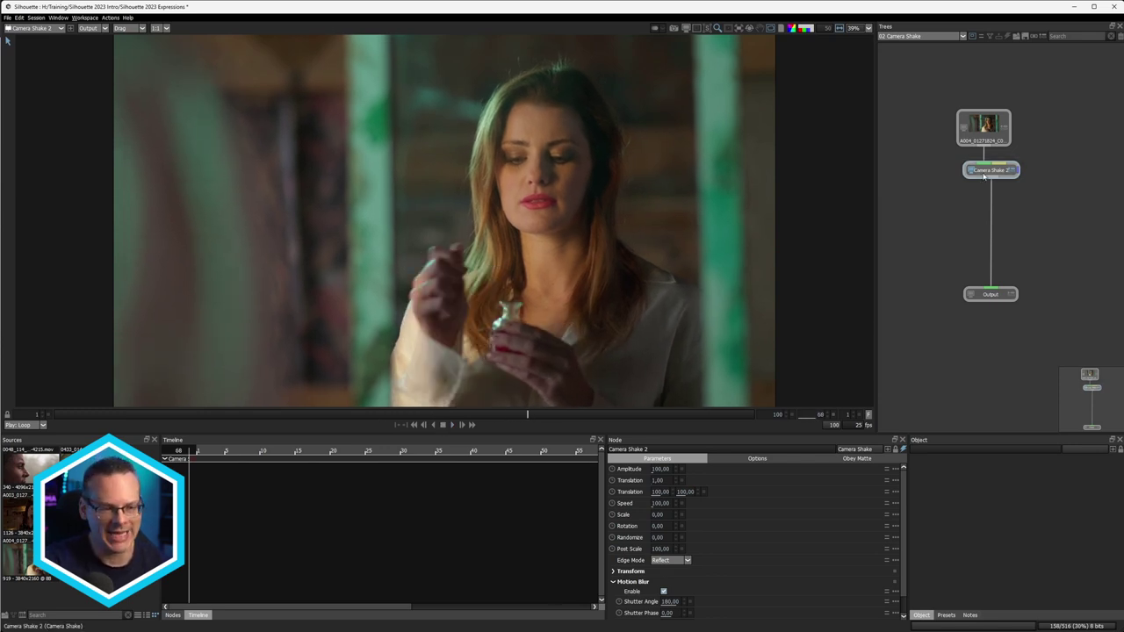
left_click(1010, 172)
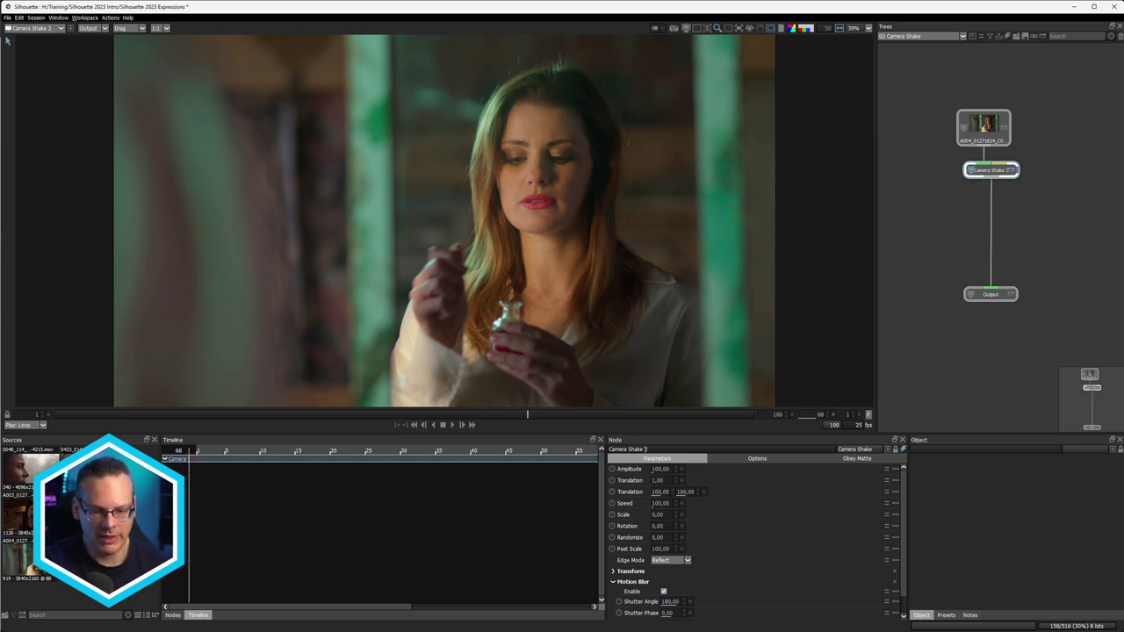
left_click(645, 449)
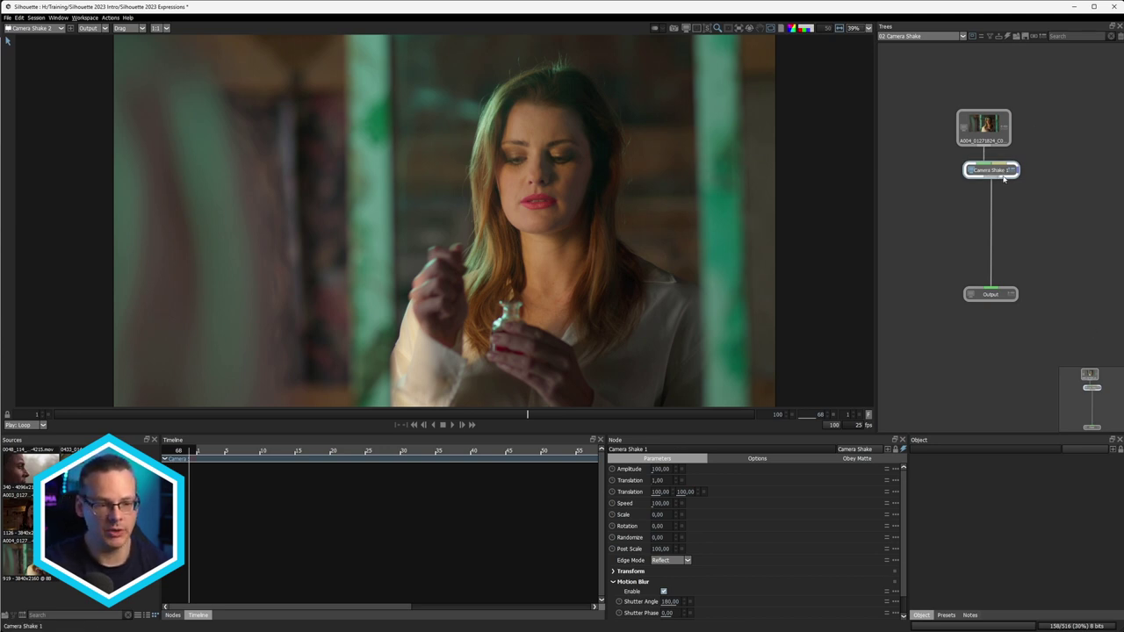
Wire Camera Shake 2 above Output and dock a widened second parameter panel beside the first
left_click_drag(1004, 178, 997, 217)
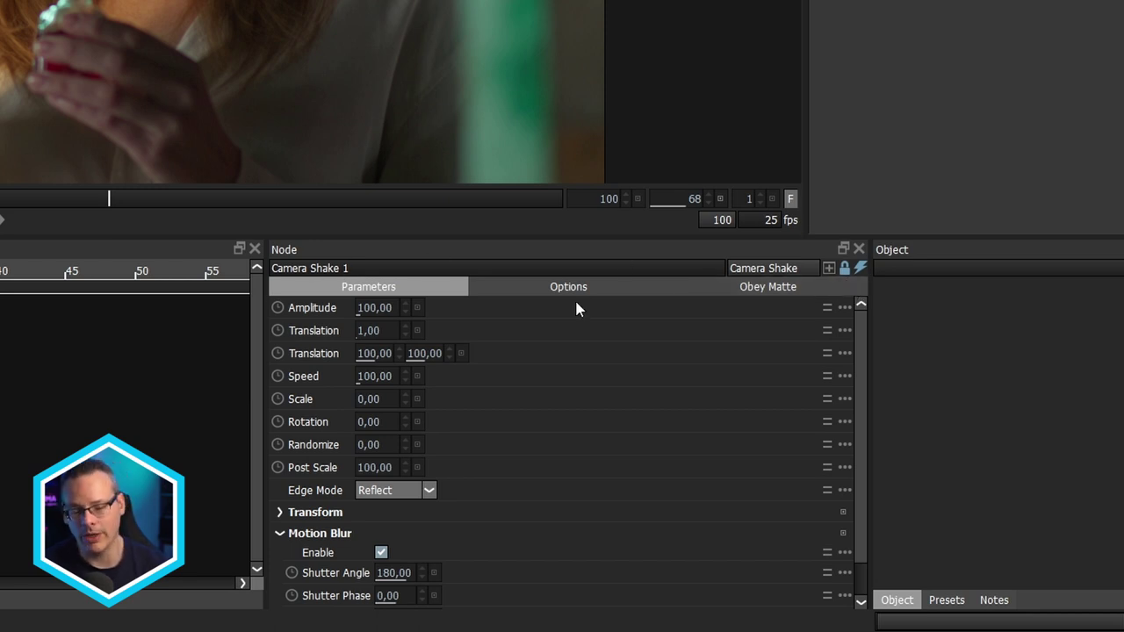
left_click(829, 269)
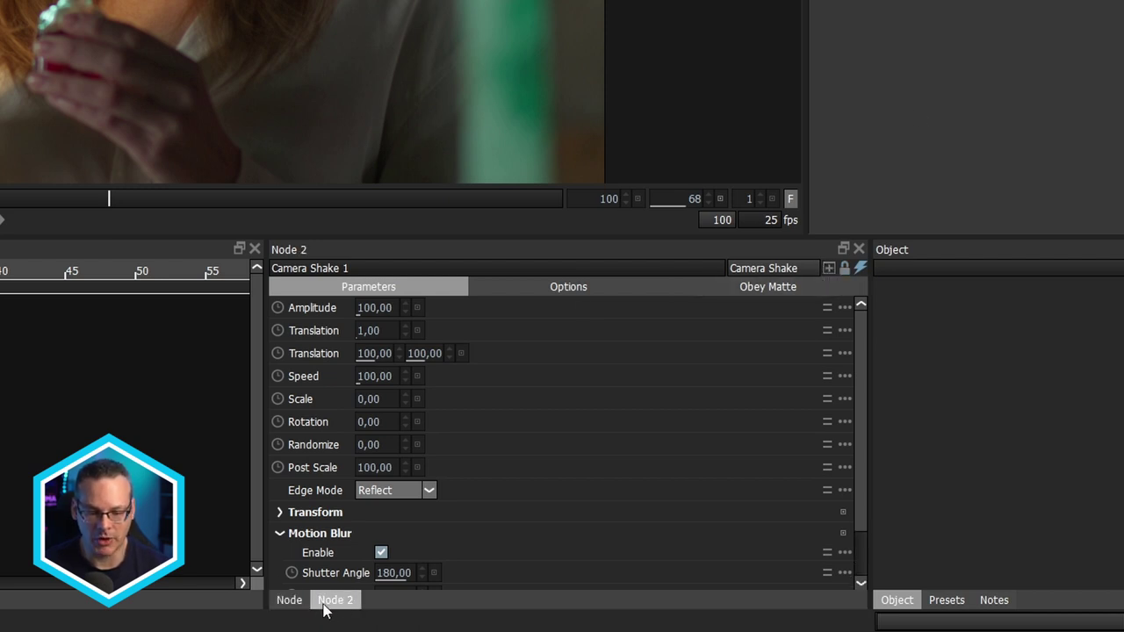
left_click_drag(341, 605, 1117, 523)
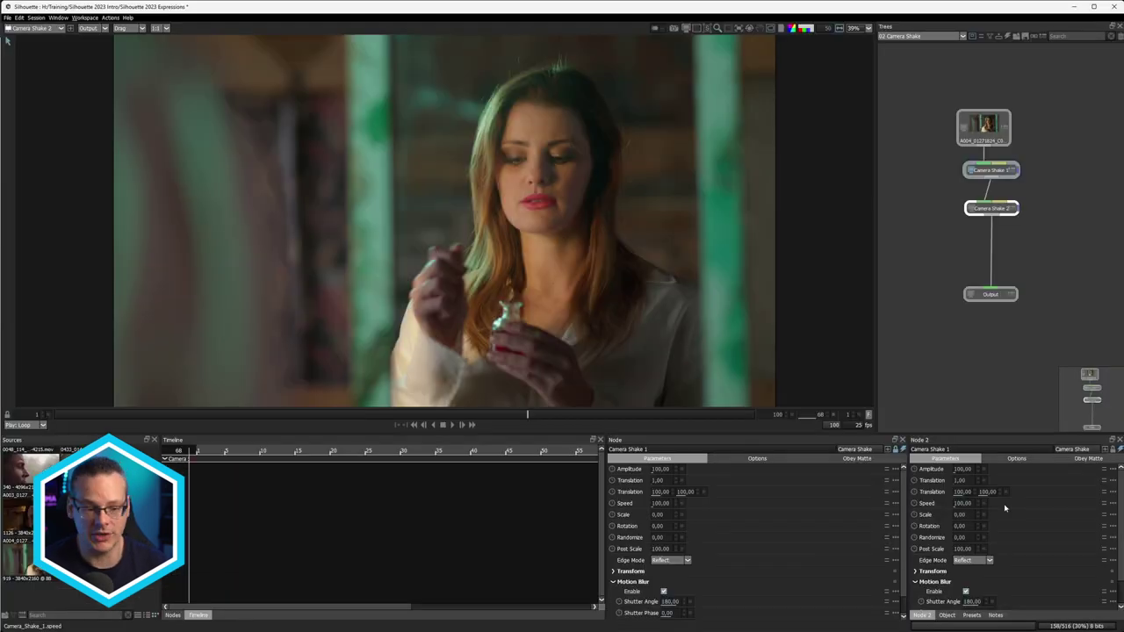
scroll(906, 488, "down", 1)
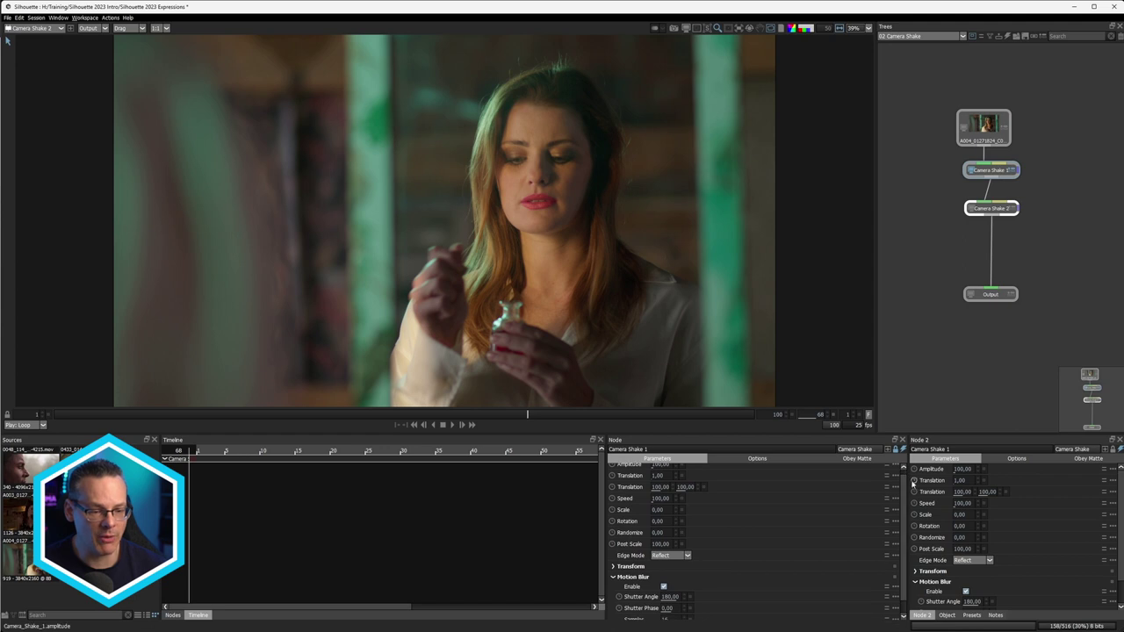
left_click_drag(911, 482, 870, 482)
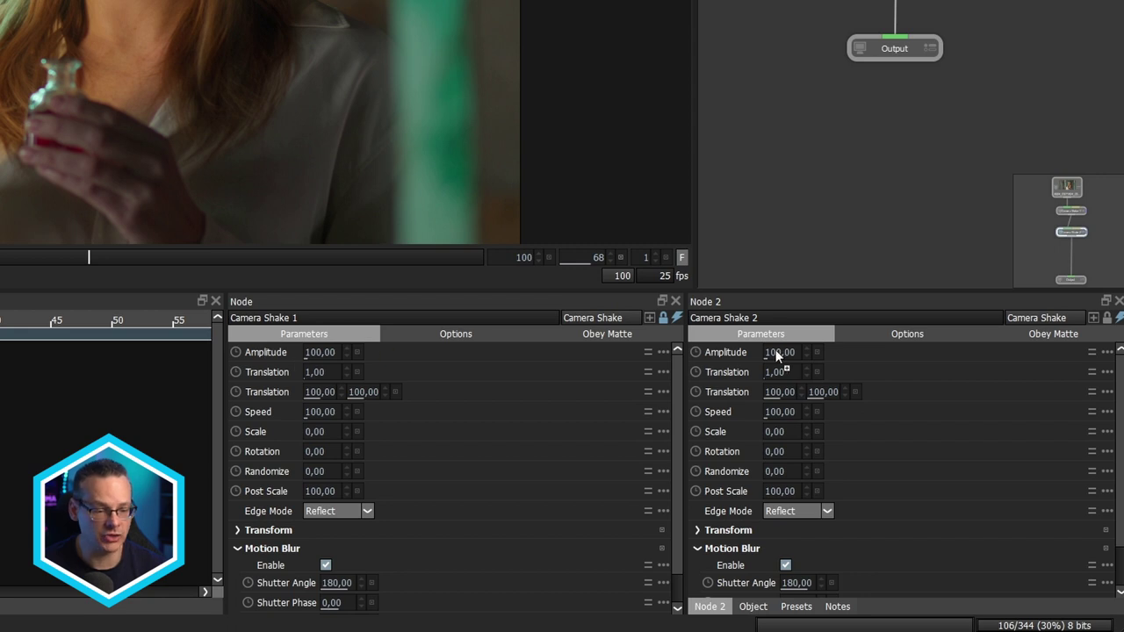
Link Camera Shake 2's Amplitude and Translation to Camera Shake 1, doubling Amplitude (paramScale*2)
left_click_drag(729, 350, 729, 352)
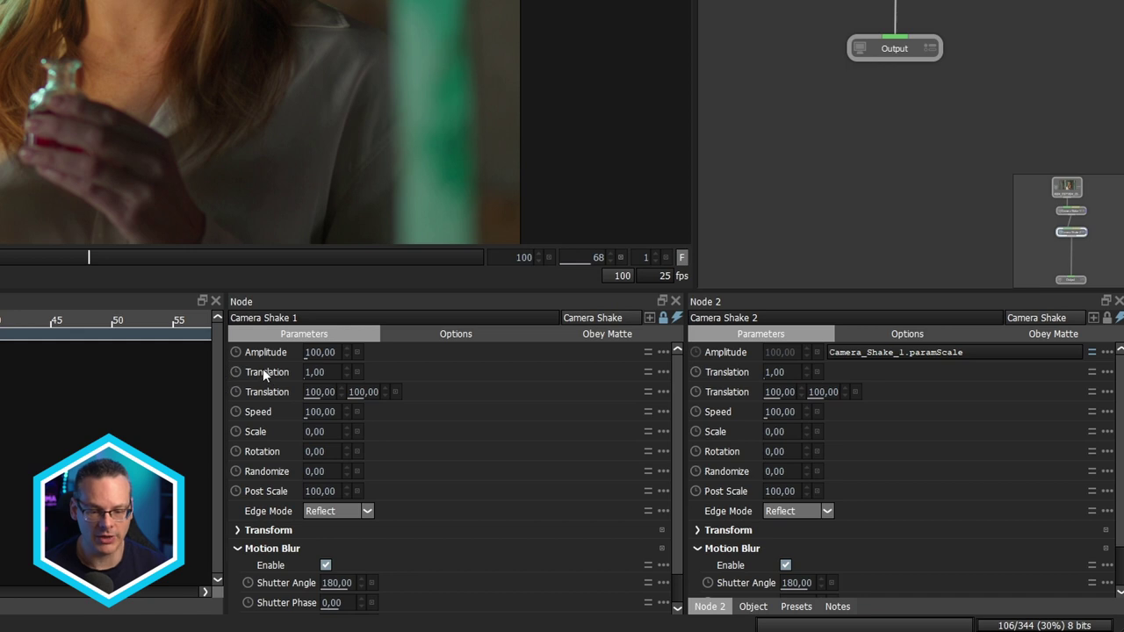
left_click_drag(732, 372, 733, 373)
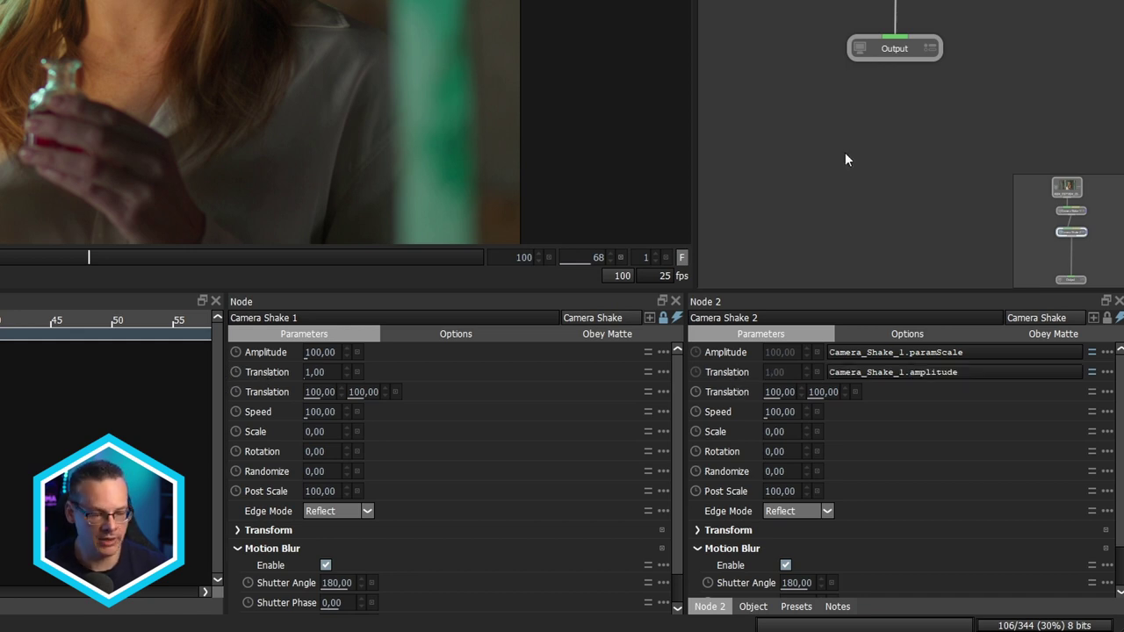
left_click(989, 352)
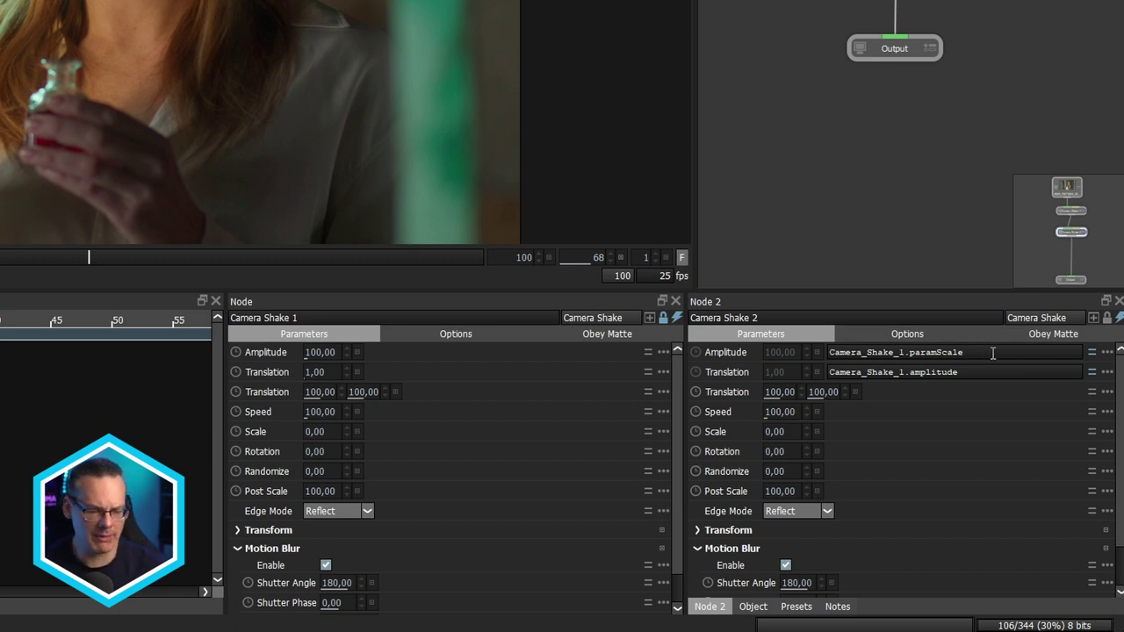
type("*2")
key("Return")
Set the Translation expression to Camera_Shake_1.amplitude/2
left_click(962, 372)
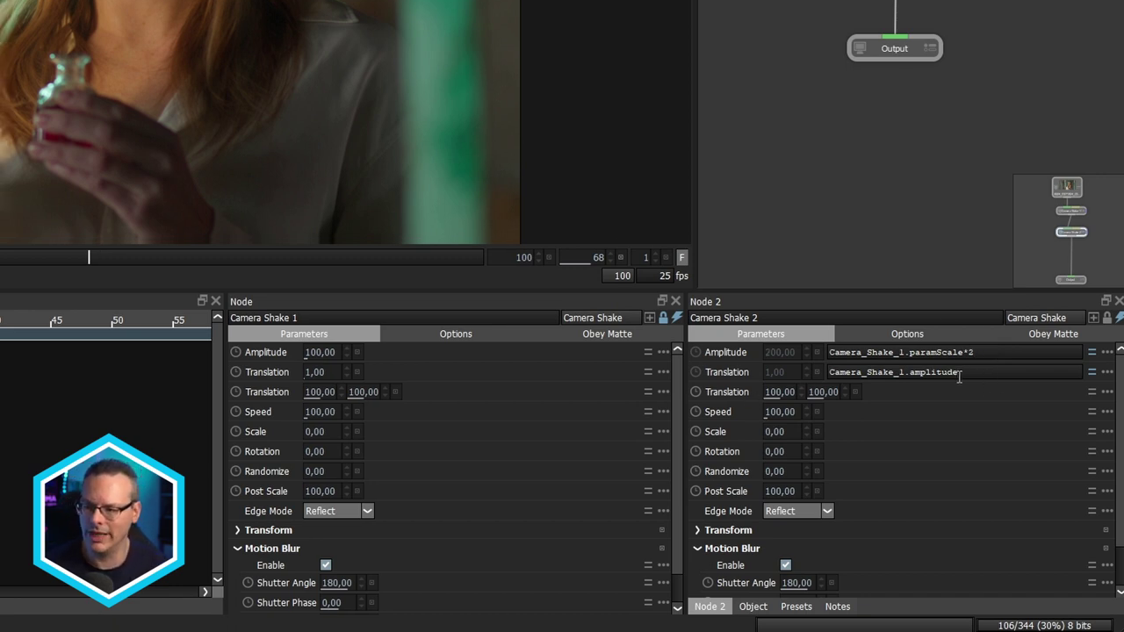
type("/2")
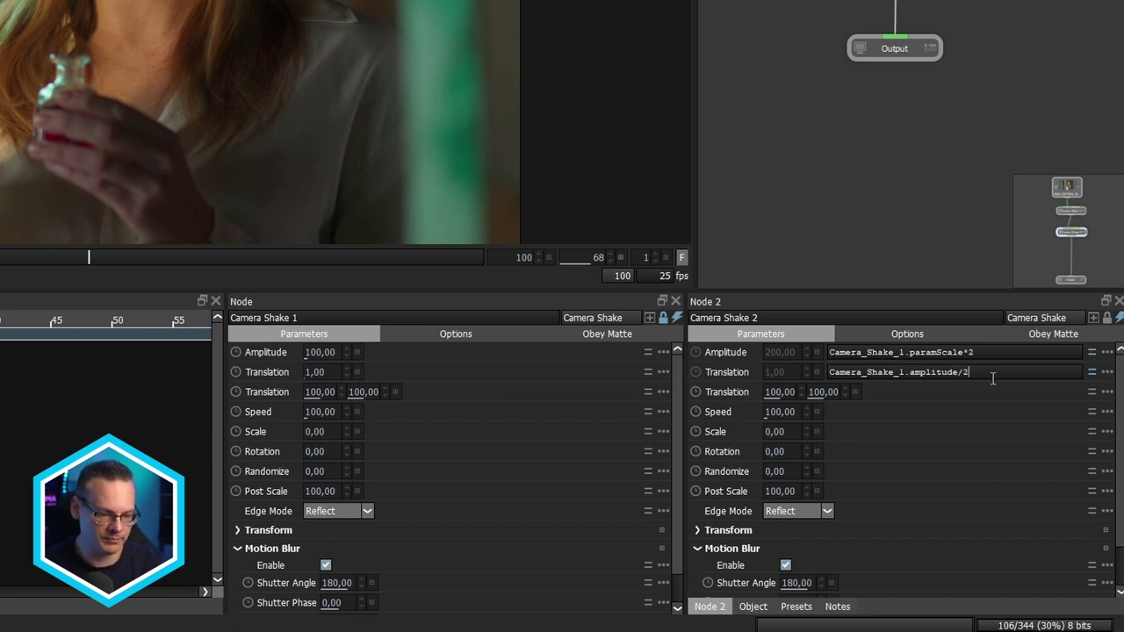
key("BackSpace")
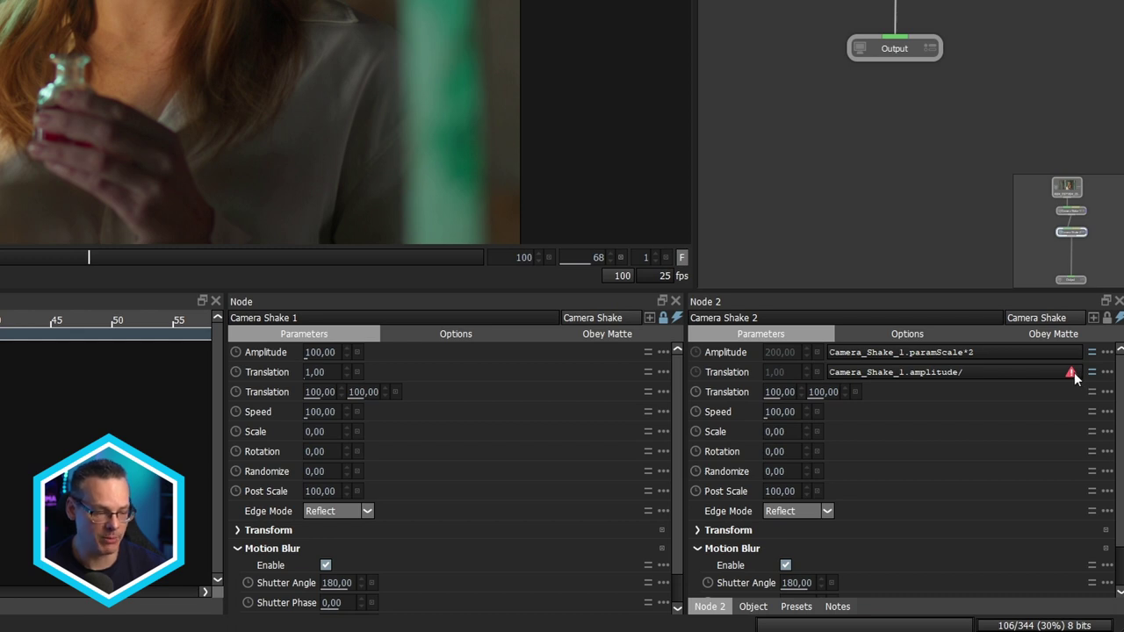
type("2")
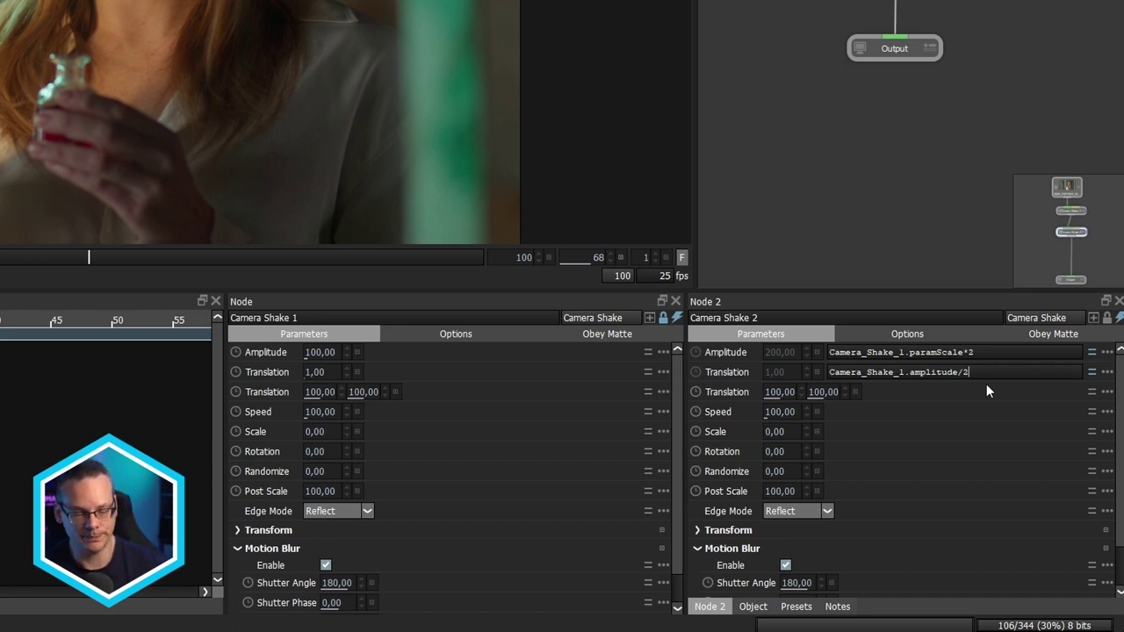
key("Return")
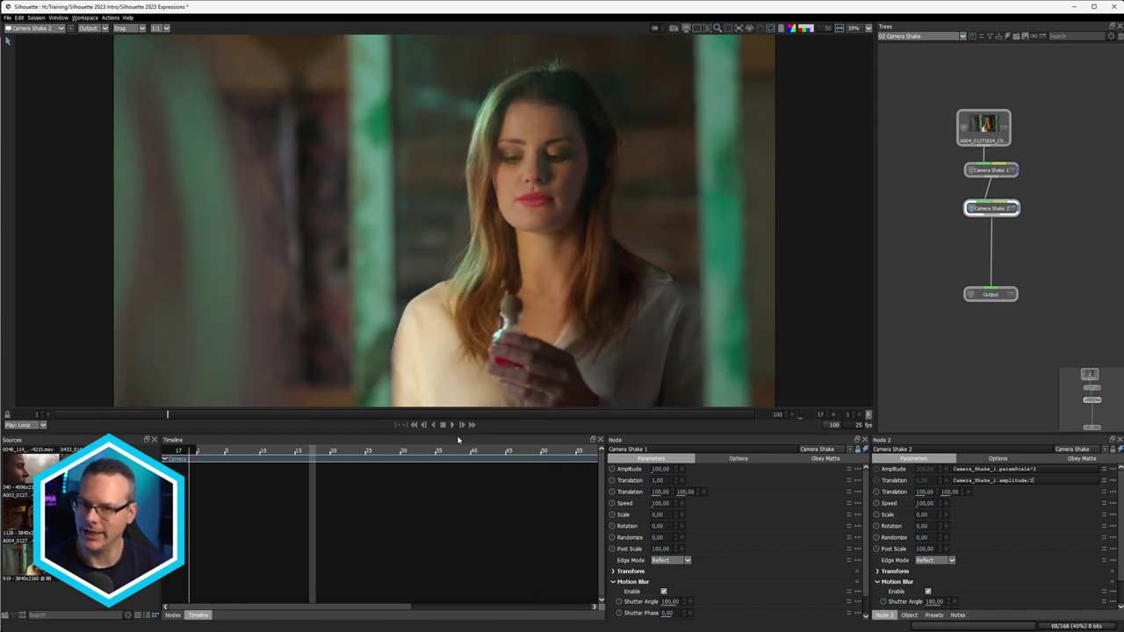
Stop playback and paste a copy of the Camera Shake node as Camera Shake 3
left_click(453, 425)
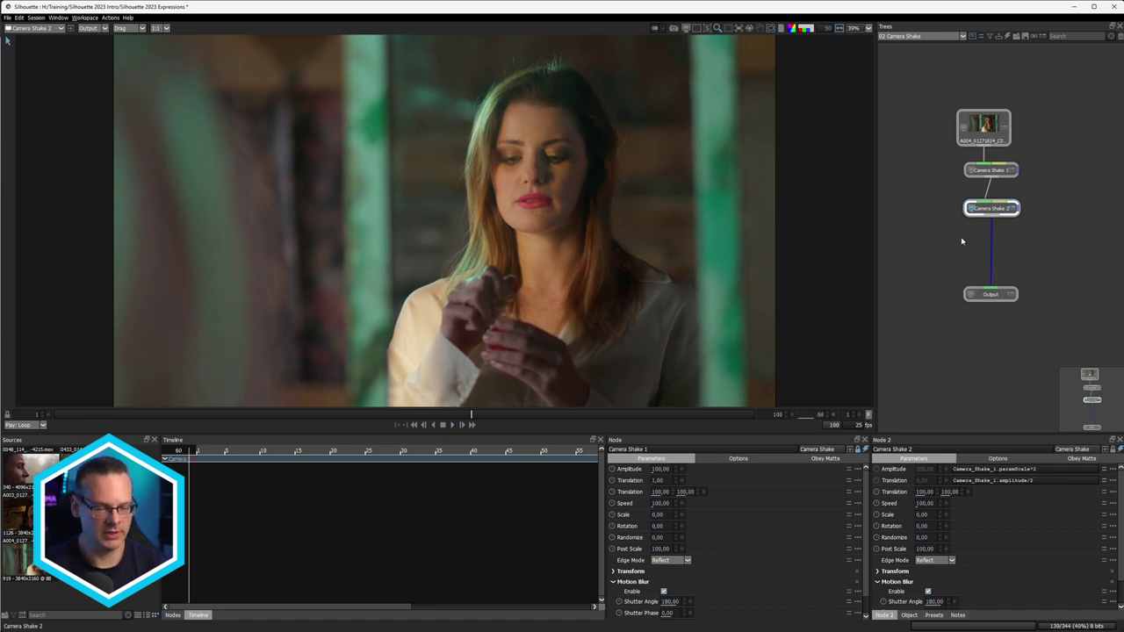
key("ctrl+v")
Wire Camera Shake 3 above Output, change its expressions to paramScale*4 and amplitude/8, then play
left_click_drag(999, 221, 994, 252)
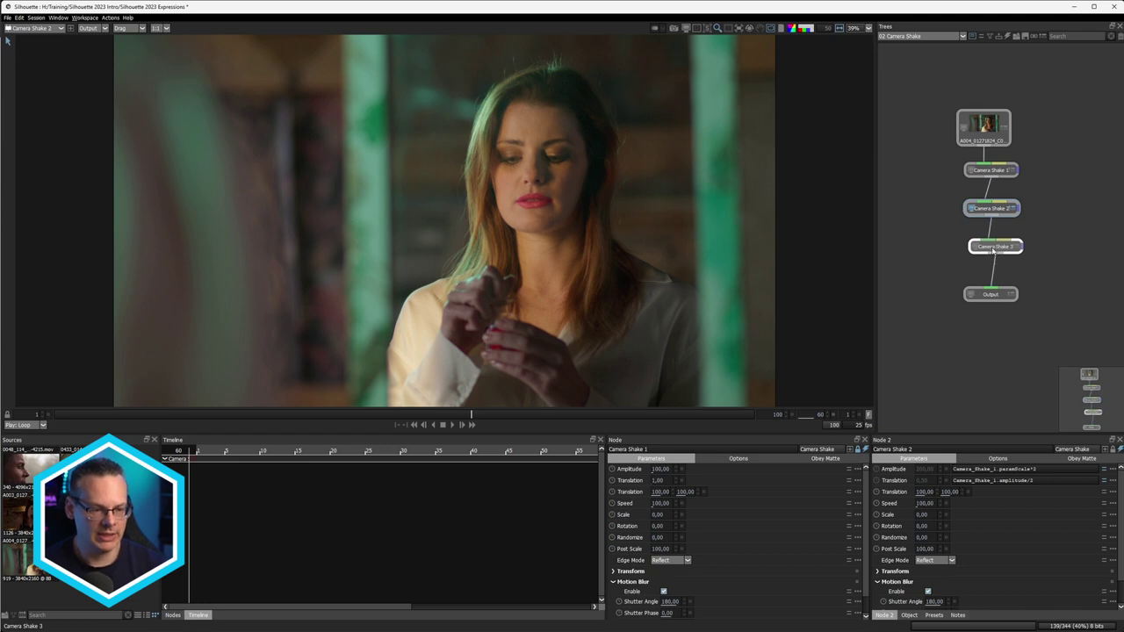
left_click(995, 248)
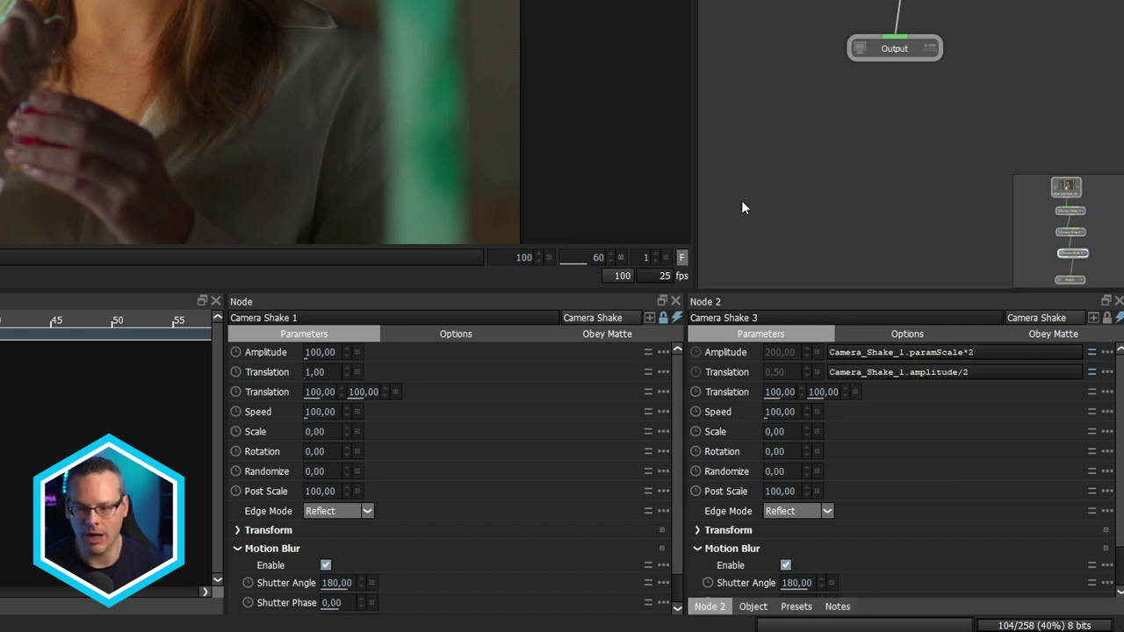
left_click_drag(972, 352, 985, 353)
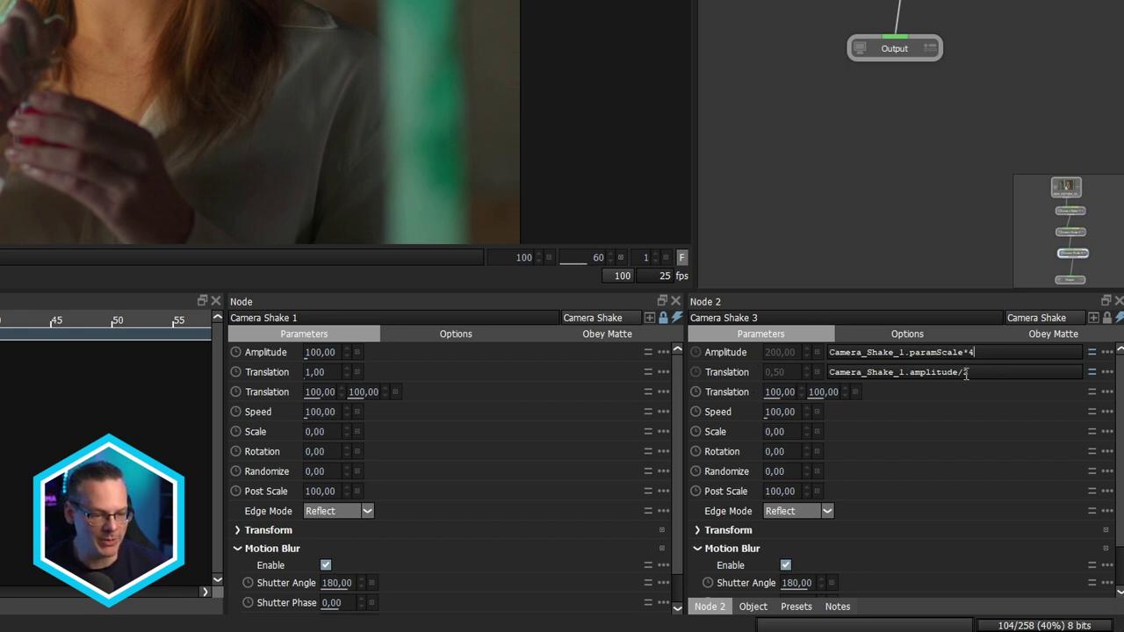
left_click_drag(963, 372, 985, 386)
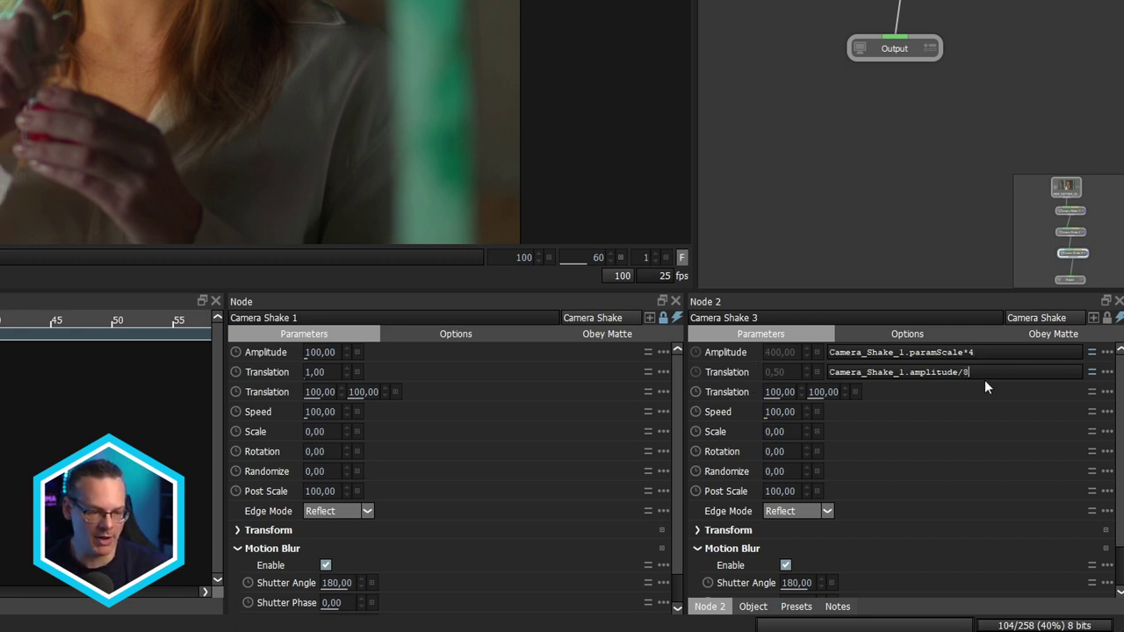
type("8")
key("Return")
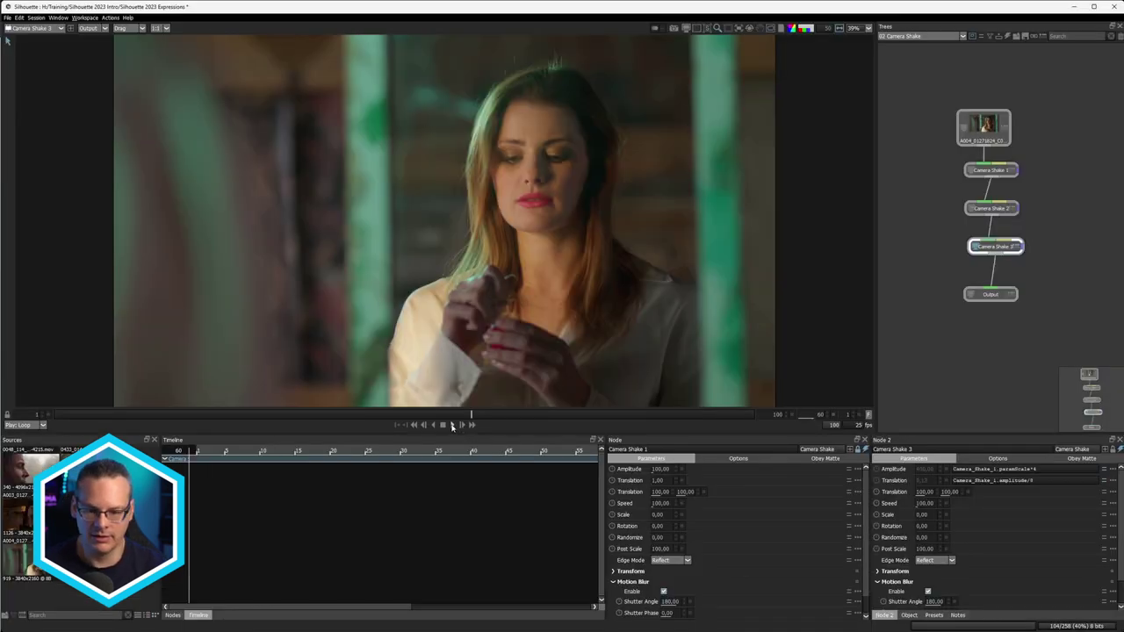
left_click(452, 426)
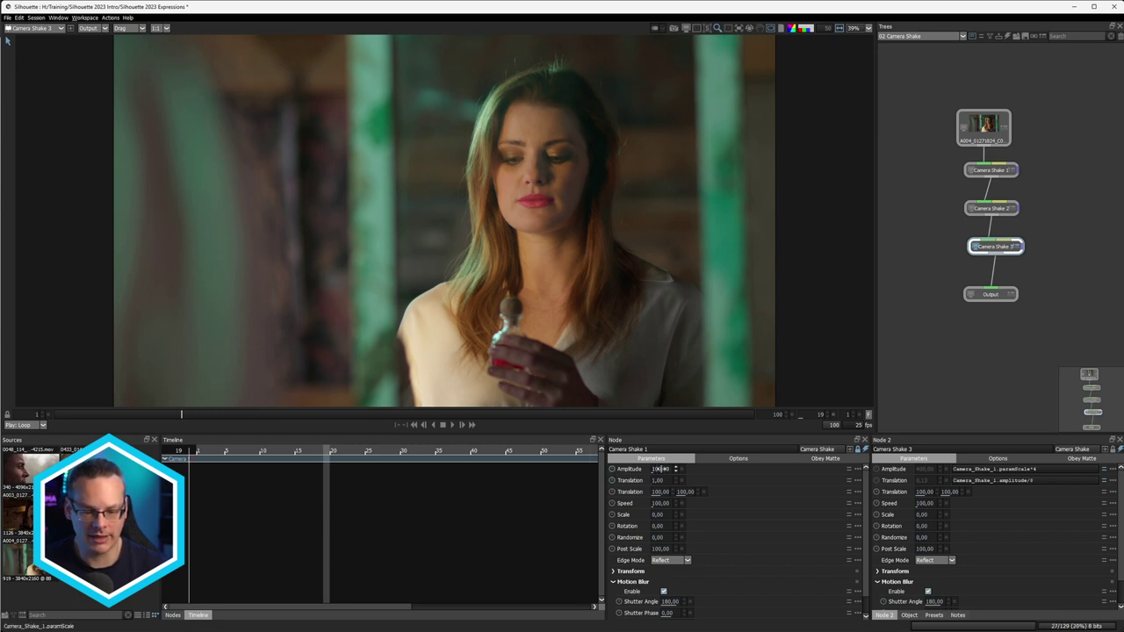
Zero Camera Shake 1's Amplitude, raise its Translation, and step the shot to frame 25
left_click_drag(652, 468, 626, 482)
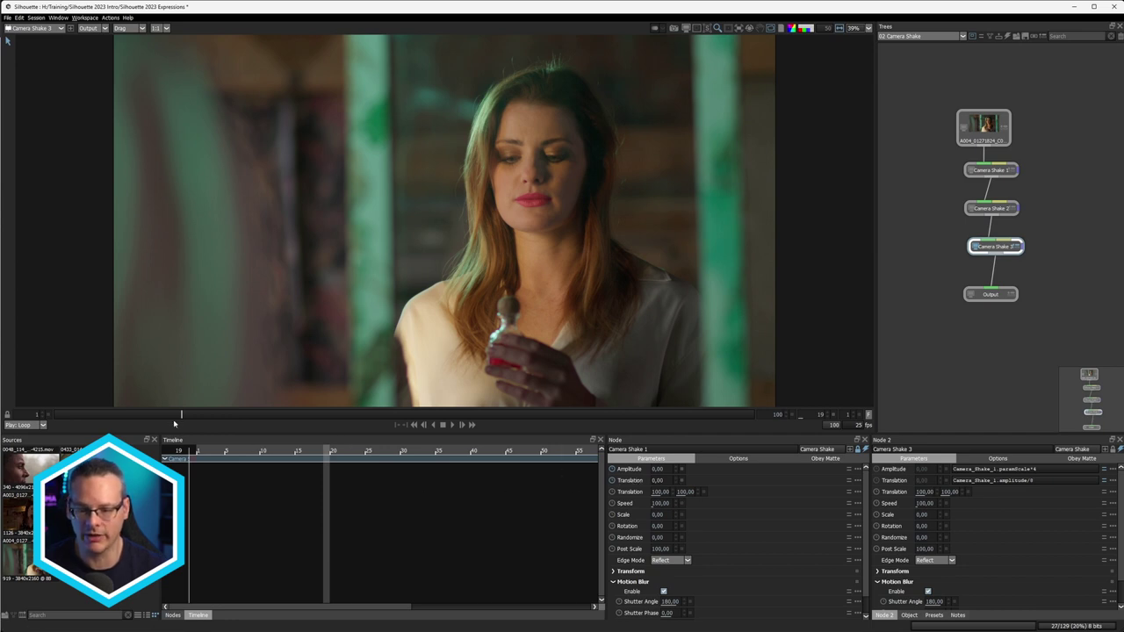
left_click_drag(185, 416, 209, 416)
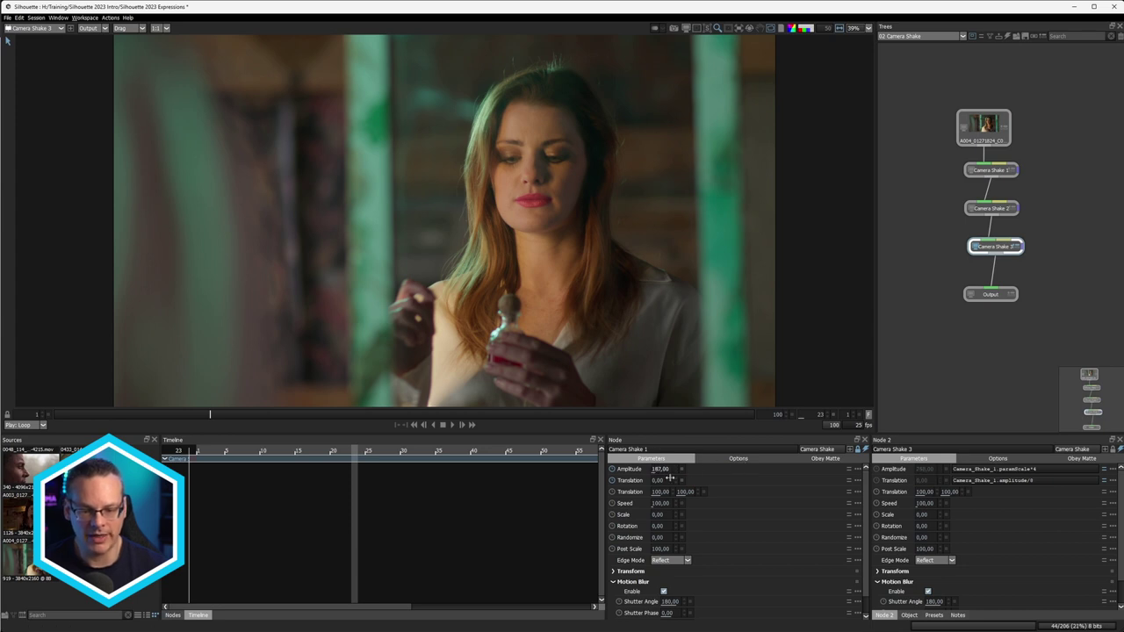
left_click_drag(676, 480, 670, 481)
left_click_drag(213, 418, 224, 420)
Reset Camera Shake 1's Amplitude to zero and inspect its Translation value without changing it
left_click(654, 470)
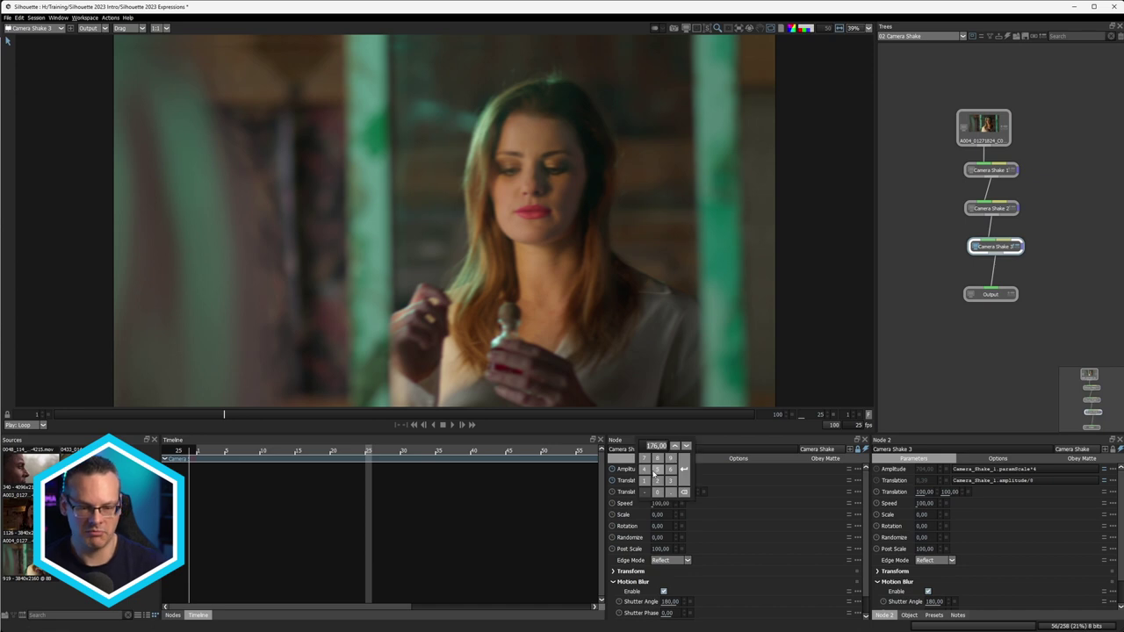
key("Return")
left_click(659, 481)
key("Escape")
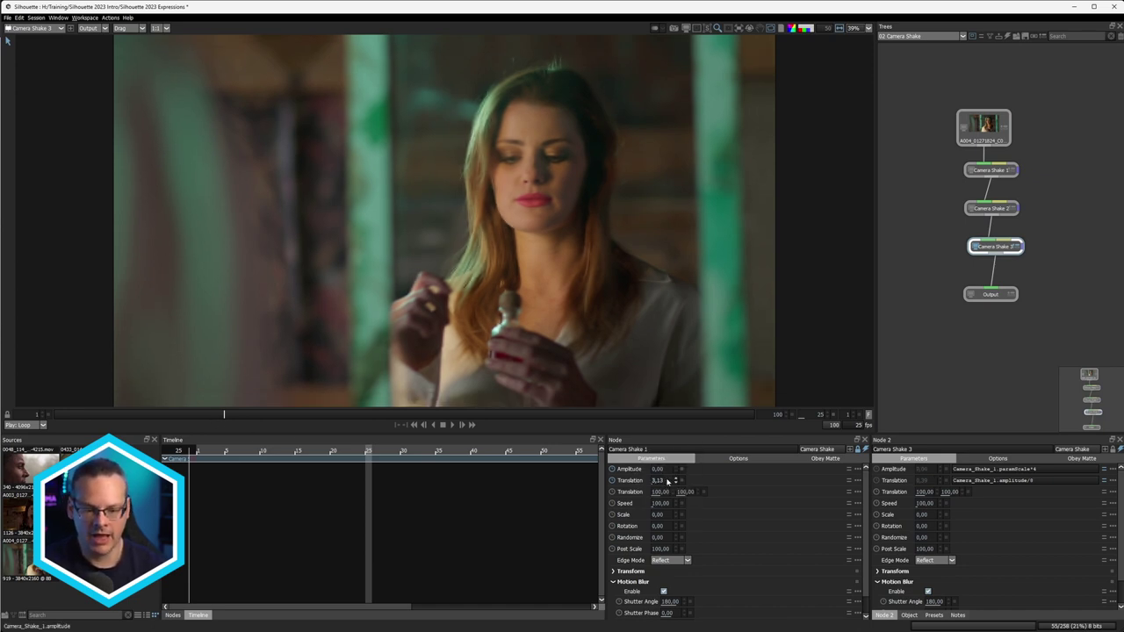
left_click(657, 480)
key("Escape")
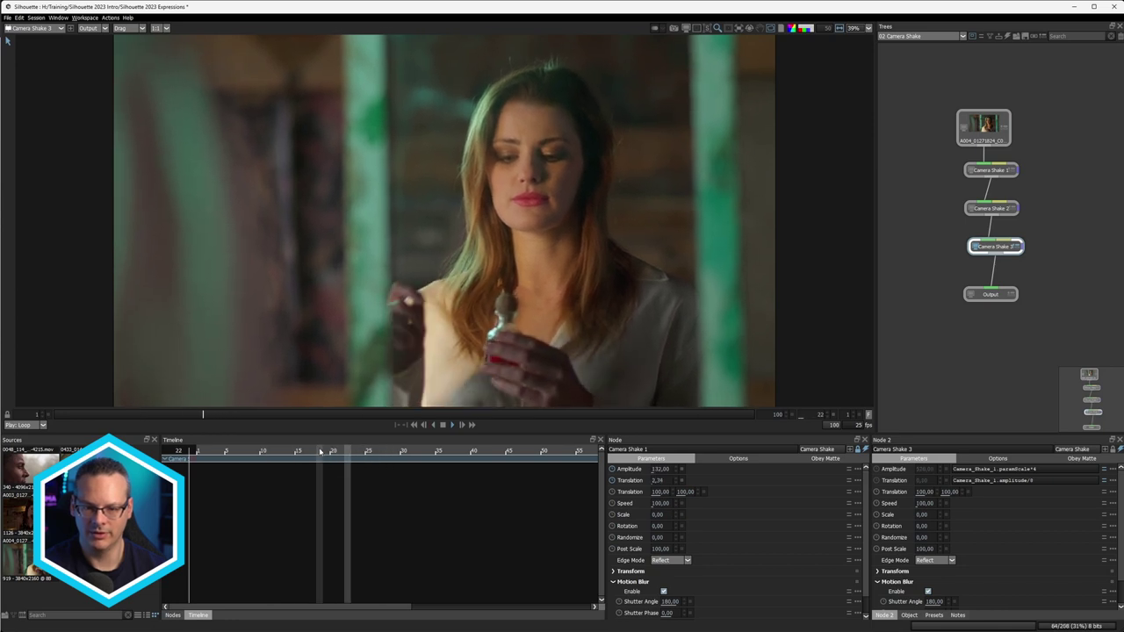
Scrub back to frame 21 to compare Camera Shake 1's Amplitude 80 with Camera Shake 3's linked 320
left_click_drag(183, 415, 196, 416)
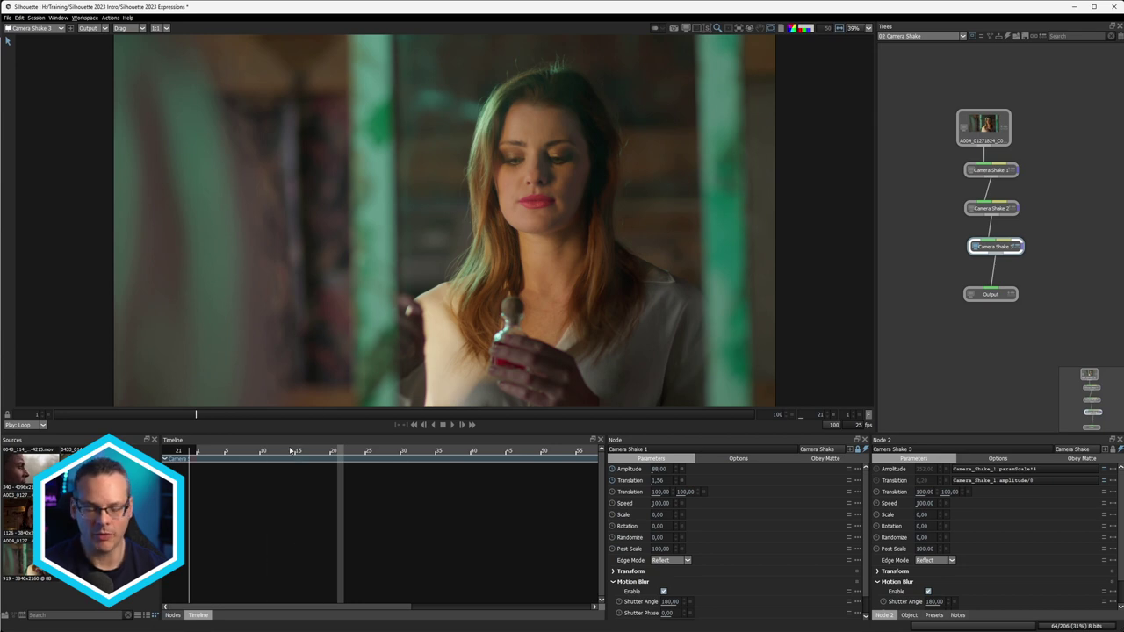
left_click_drag(208, 608, 207, 608)
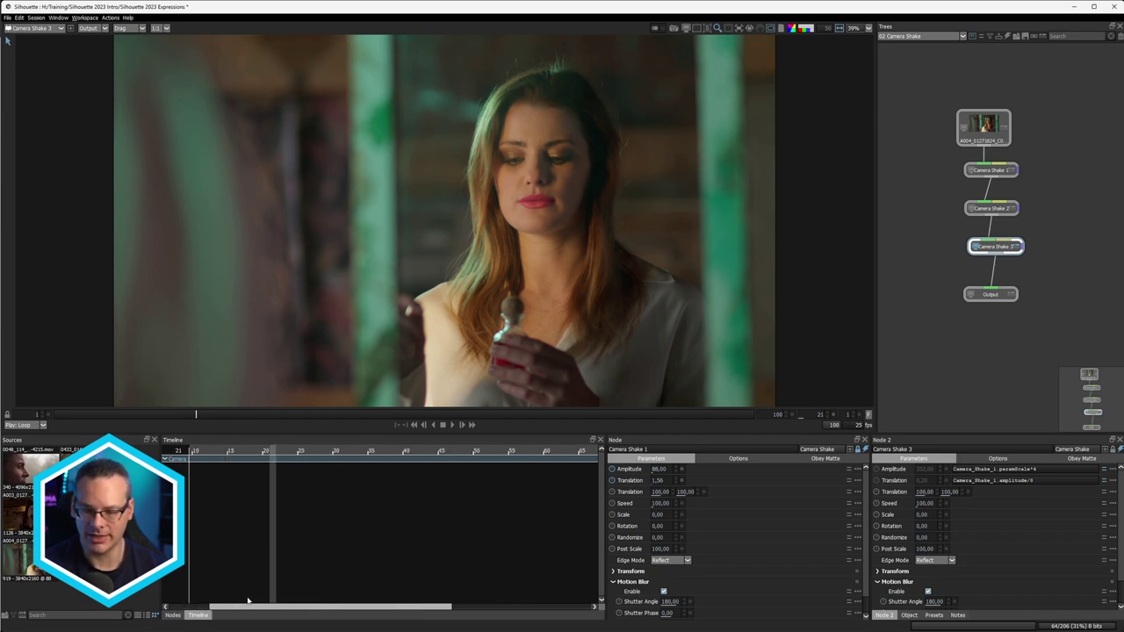
Select Camera Shake 1 in the Trees window and its frame 25 keyframe
left_click(1011, 172)
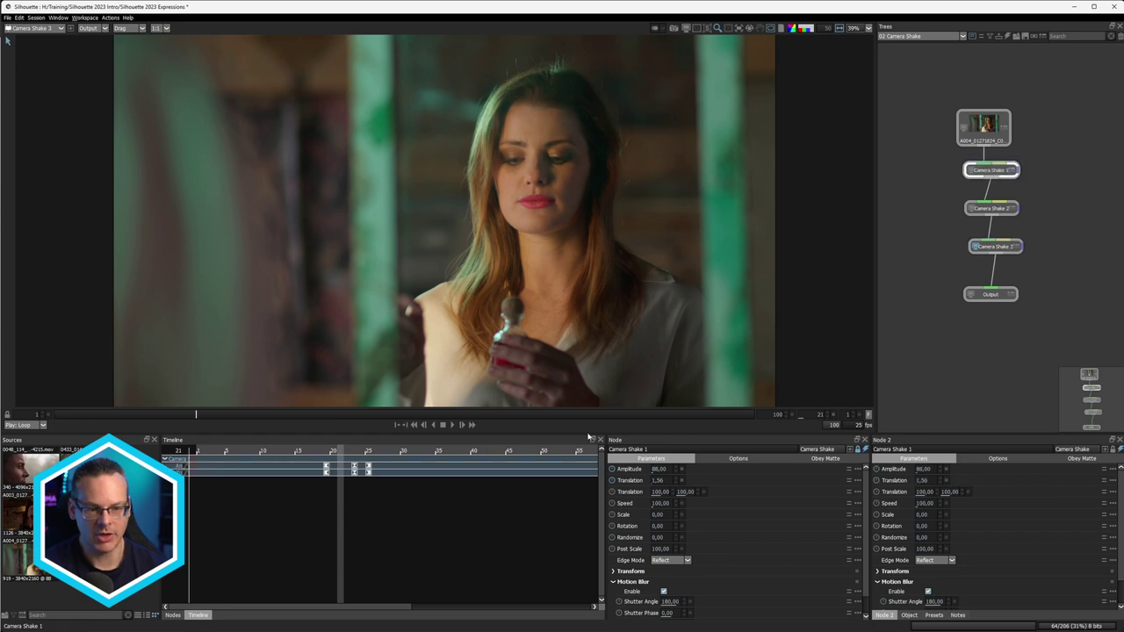
left_click(369, 472)
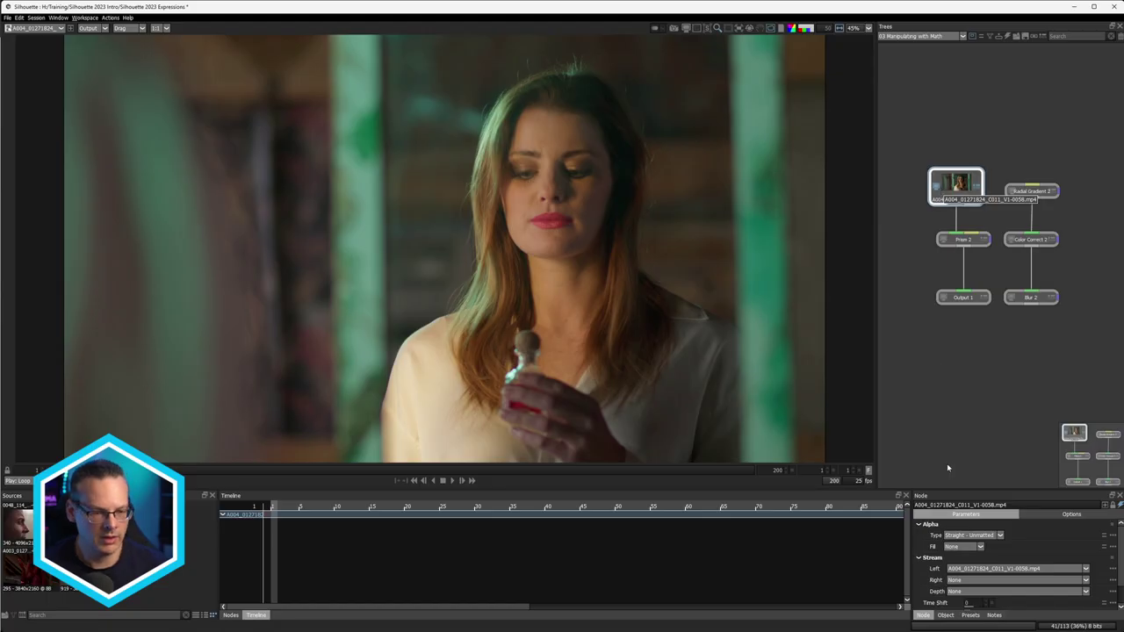
Show Prism 2's Scale Start keyframes, stop playback at frame 11, and enlarge the Node and Timeline panels
left_click(957, 238)
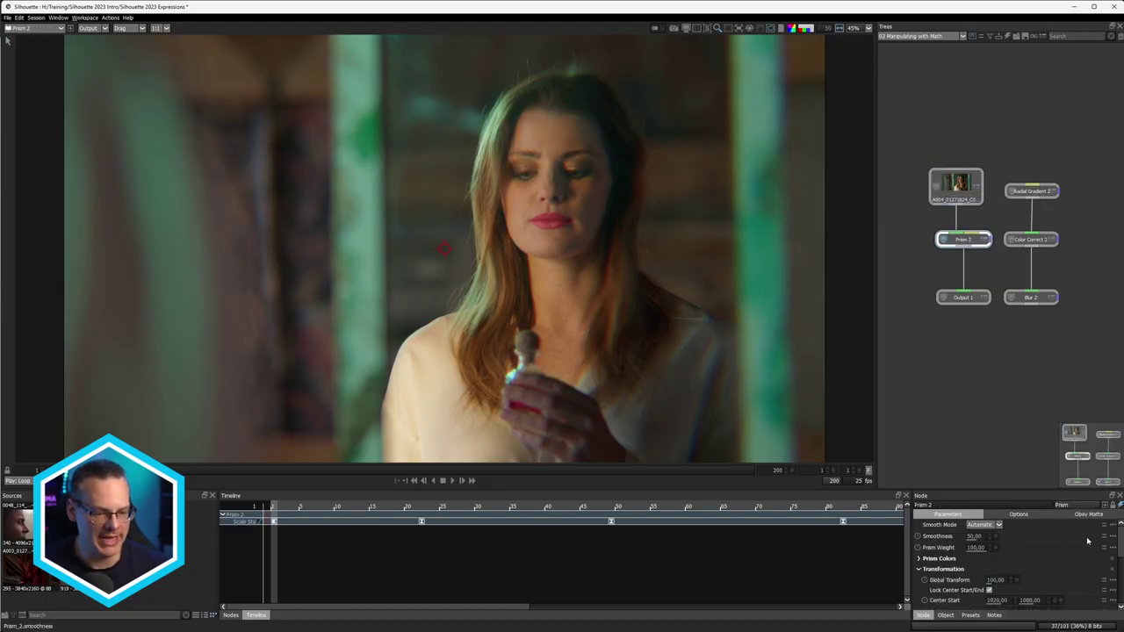
left_click_drag(1005, 498, 1001, 493)
scroll(1117, 528, "down", 4)
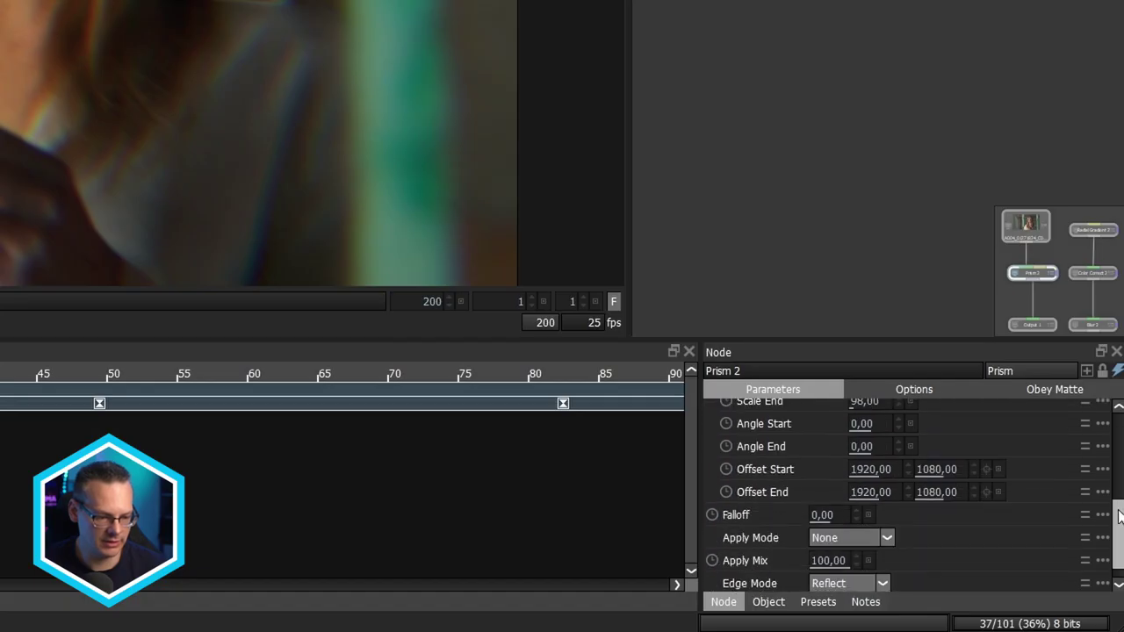
scroll(1117, 528, "up", 2)
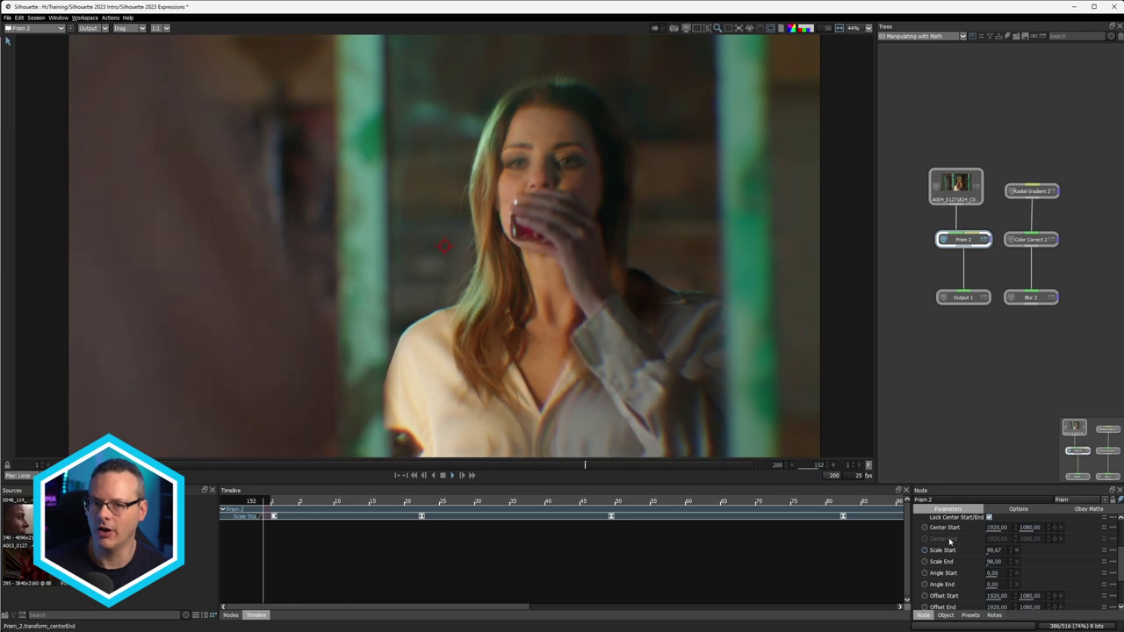
left_click(442, 475)
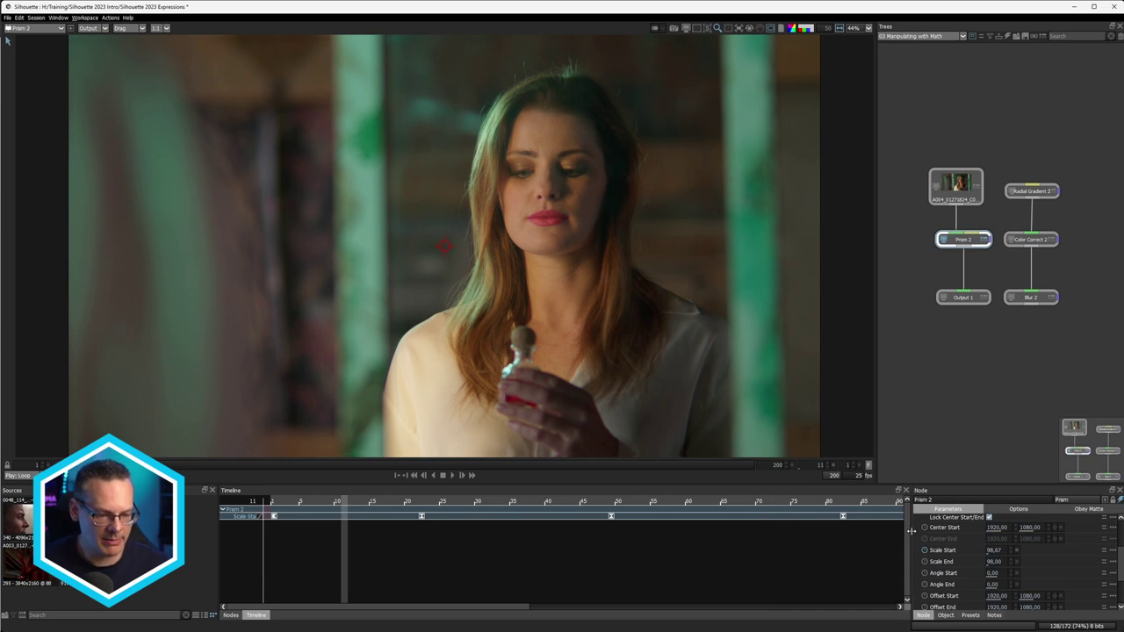
left_click_drag(911, 531, 796, 527)
left_click_drag(826, 490, 821, 439)
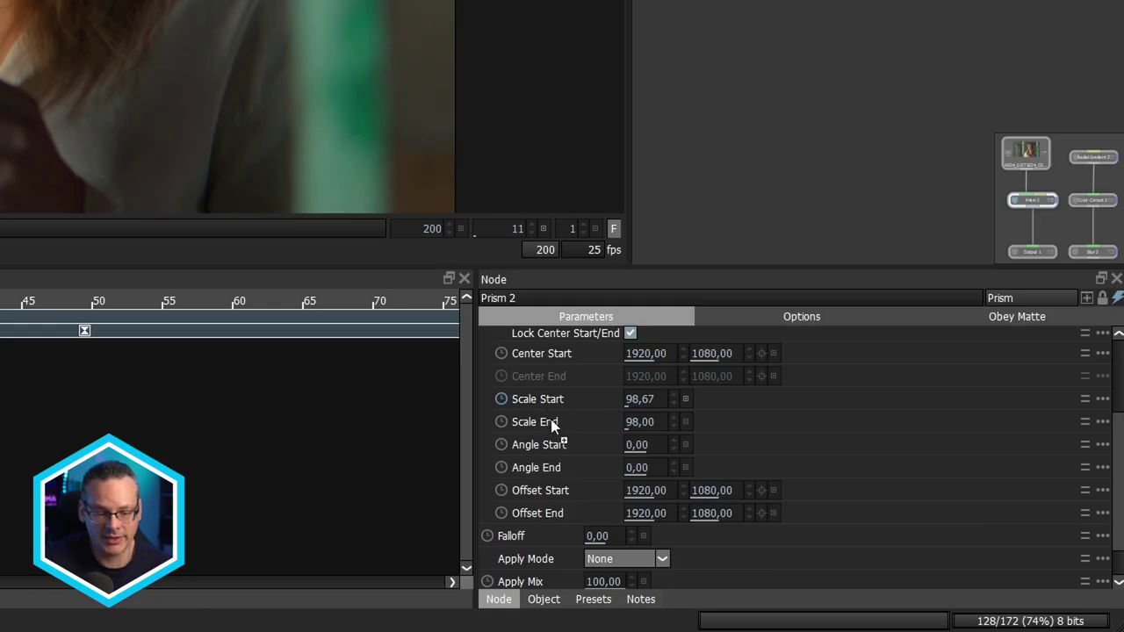
Link Scale End to Scale Start by dragging its label, then play and scrub to frame 70 to verify
left_click_drag(553, 426, 547, 426)
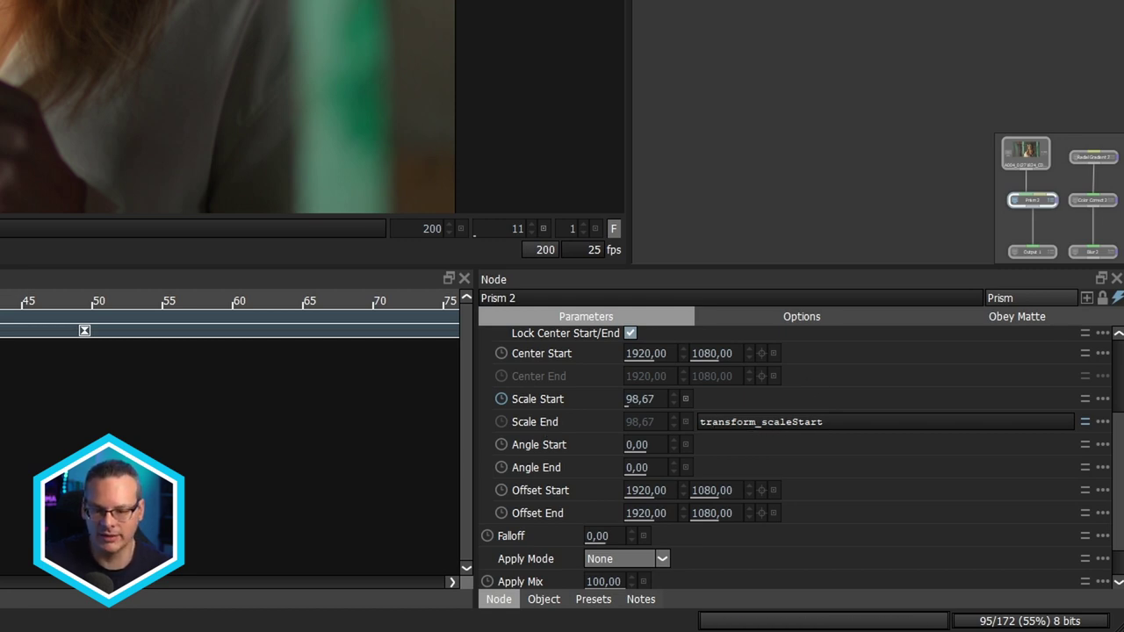
key("space")
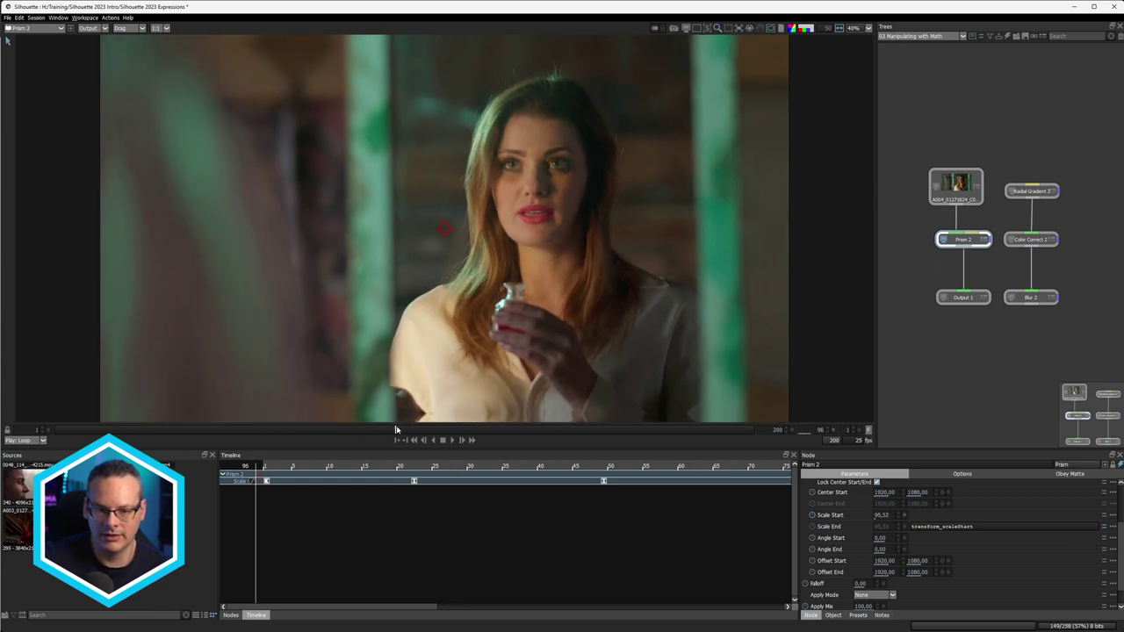
left_click_drag(397, 429, 305, 436)
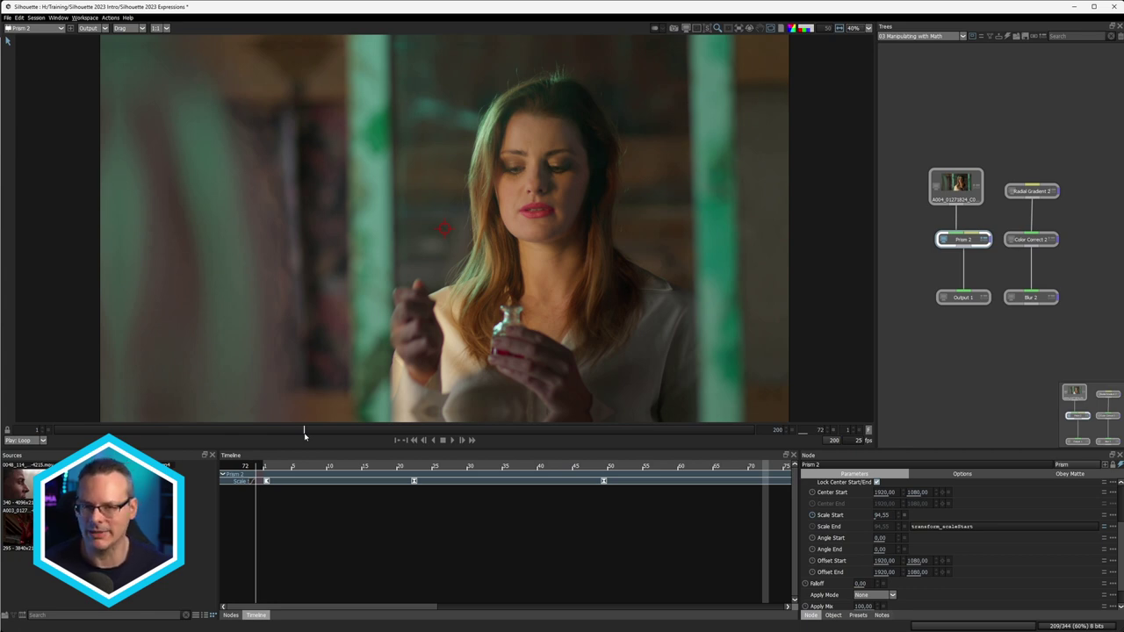
key("space")
left_click(298, 430)
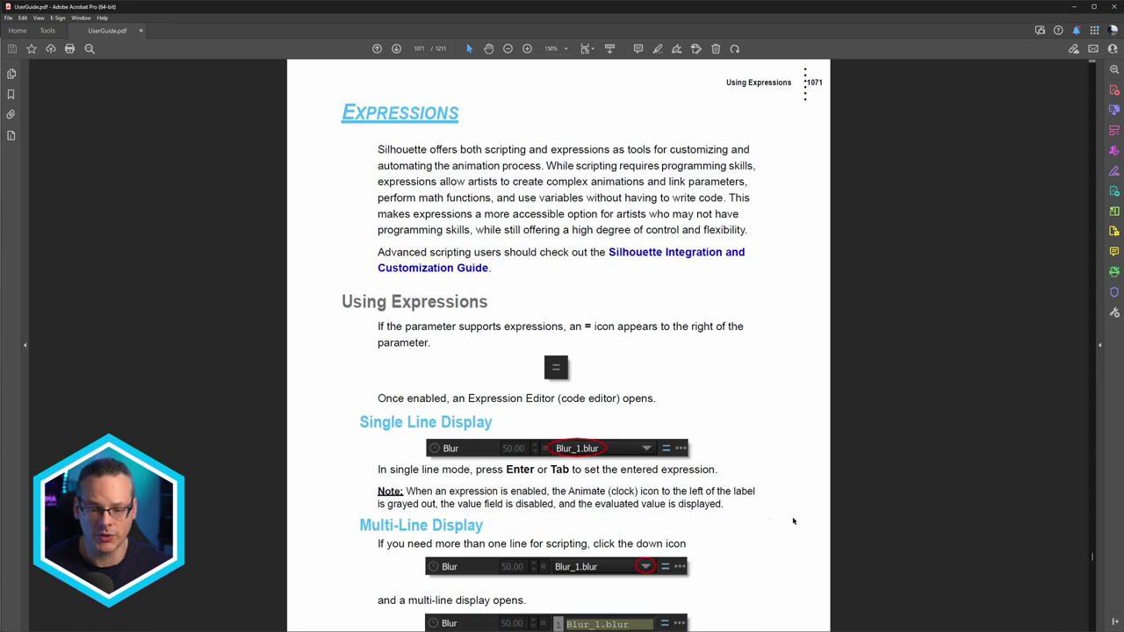
Read the user guide's Expressions and Linking Parameters pages 1071–1072, then return to Silhouette
scroll(793, 521, "down", 1)
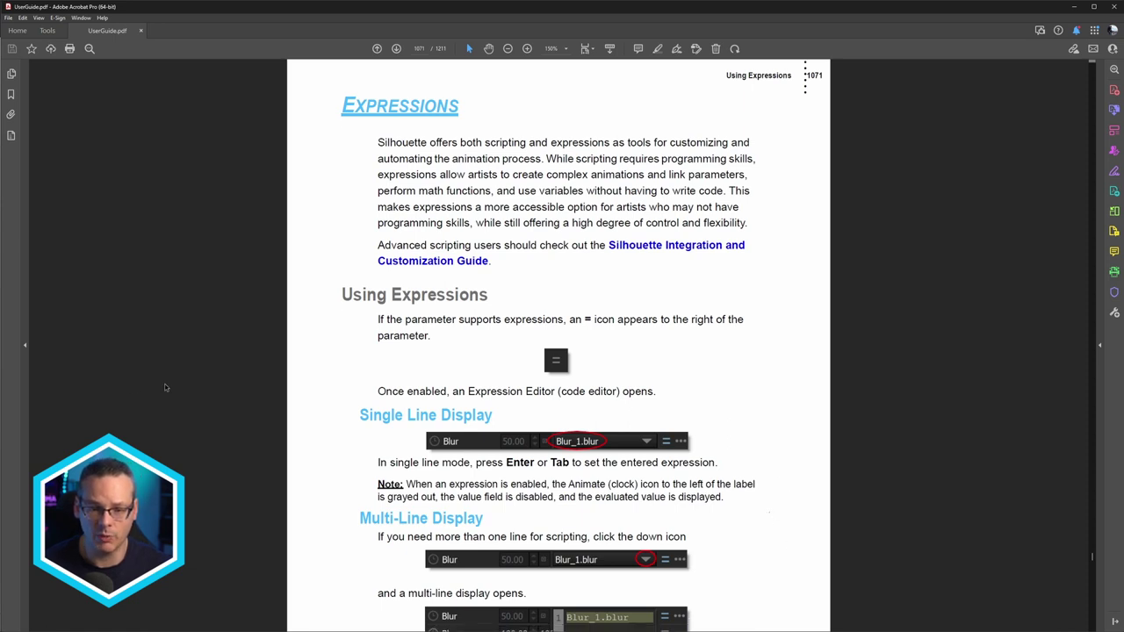
scroll(699, 421, "down", 5)
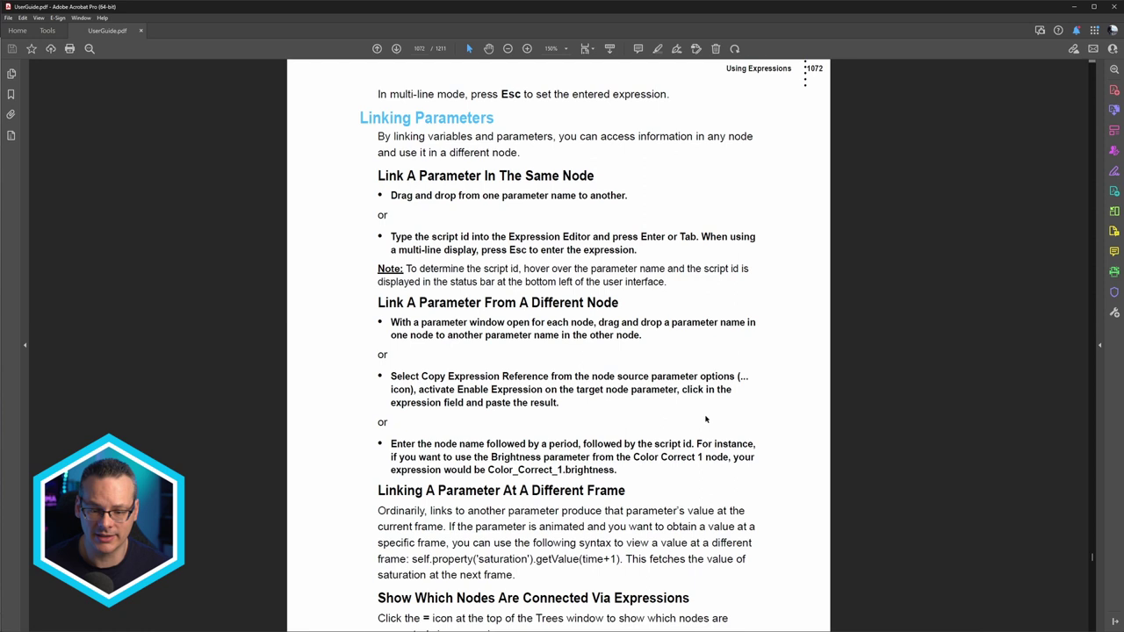
scroll(705, 420, "up", 5)
scroll(705, 416, "down", 5)
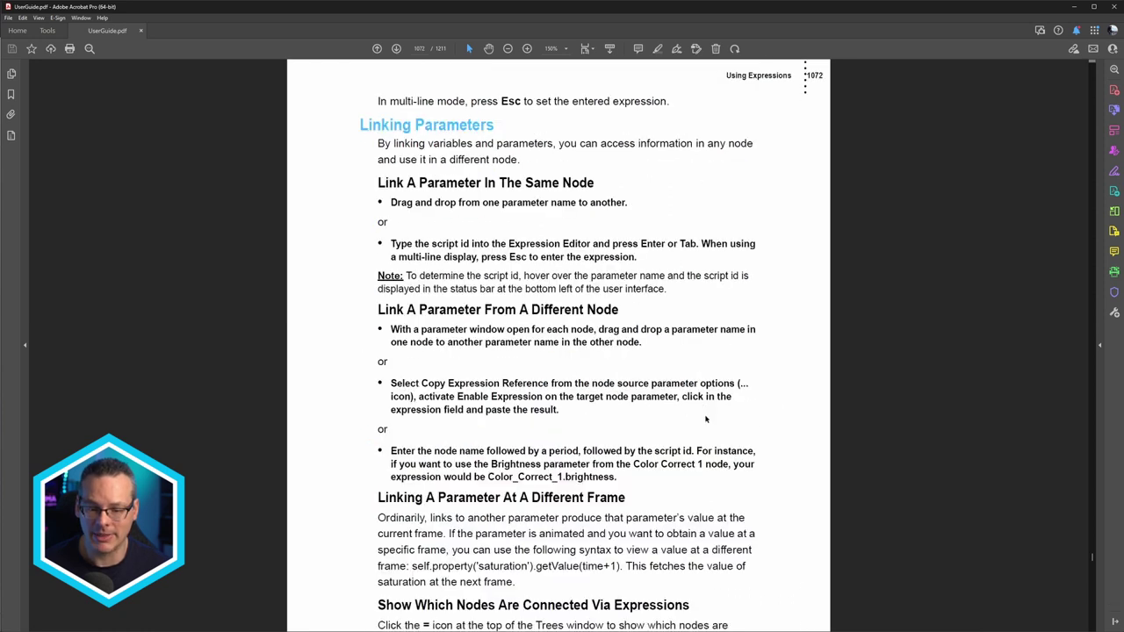
key("alt+Tab")
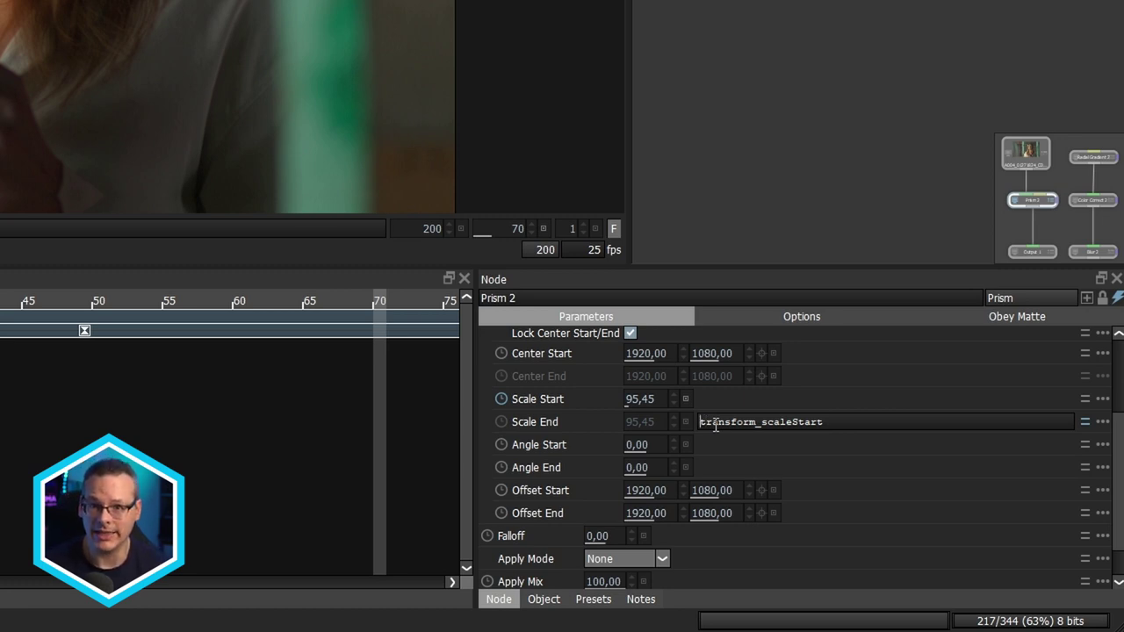
Enter self.property('transform_scaleStart').getValue(frame) as Scale End's expression, correcting the getValue typo
key("Return")
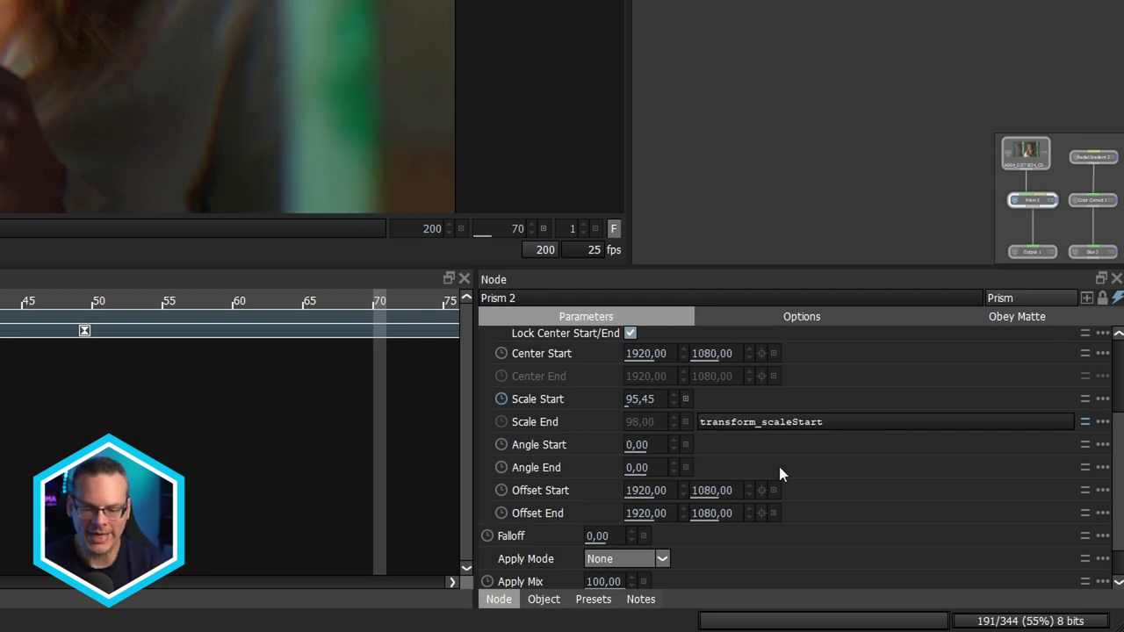
type("self.")
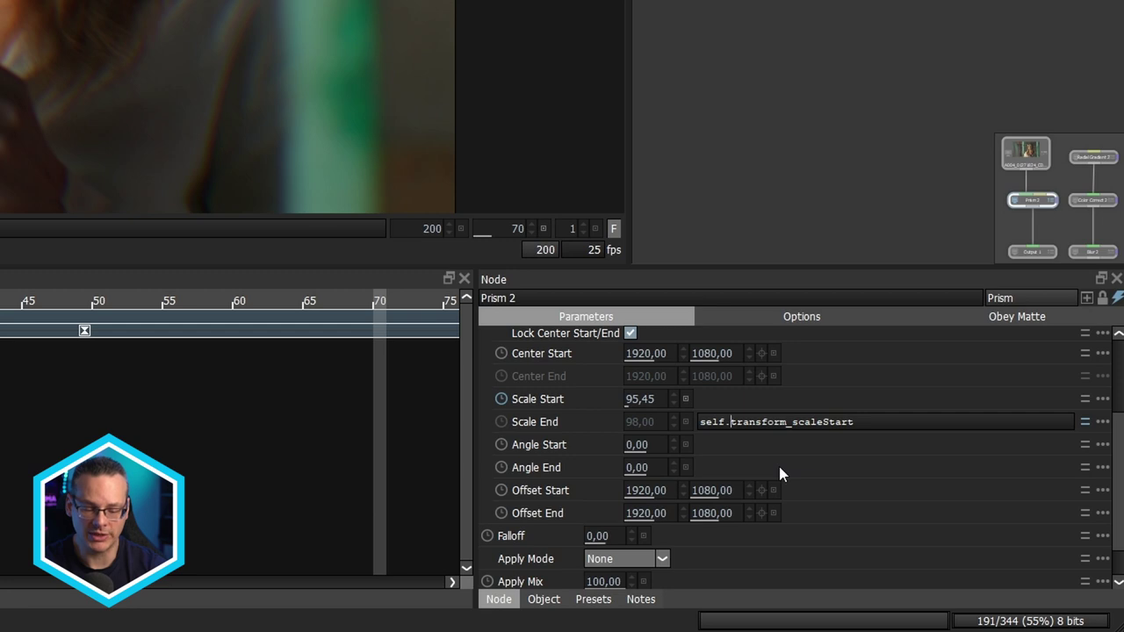
type("prope")
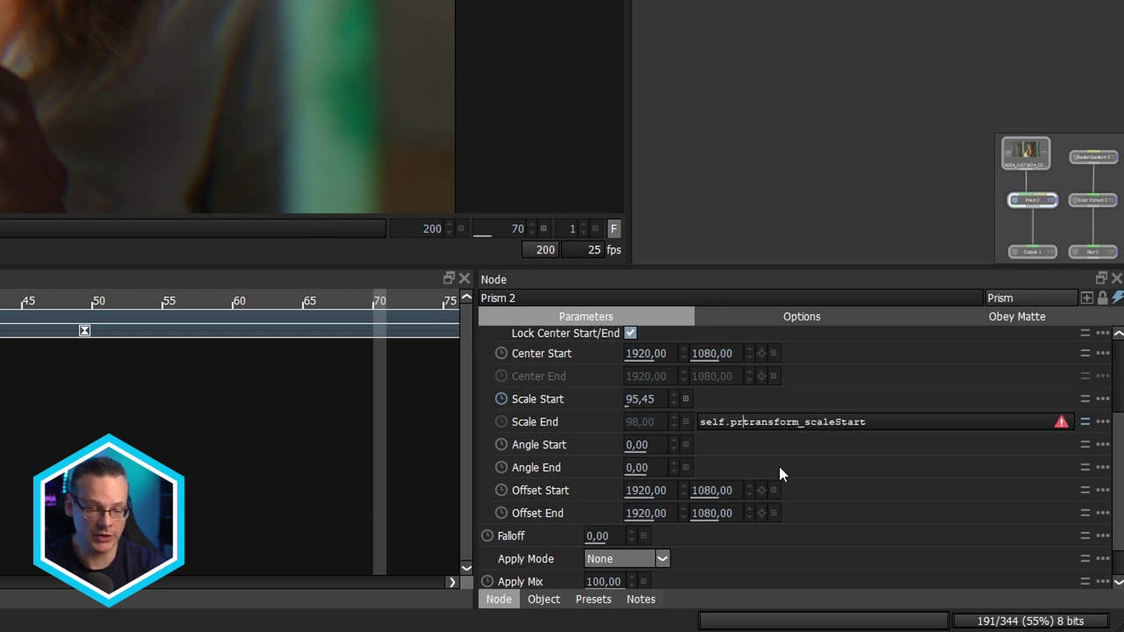
type("rty")
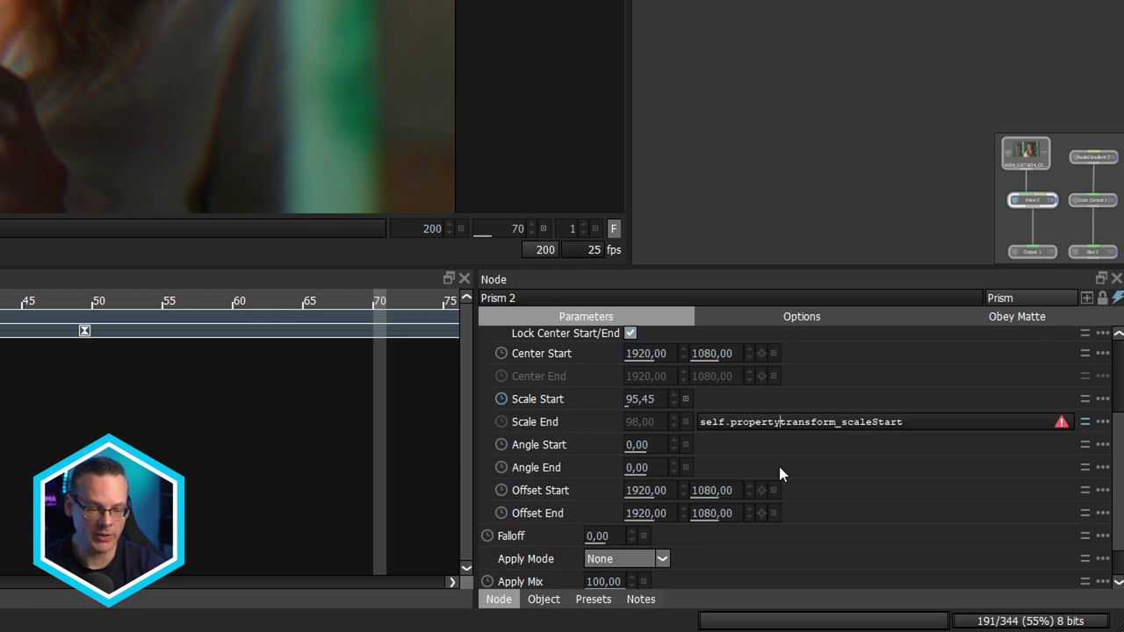
type("(")
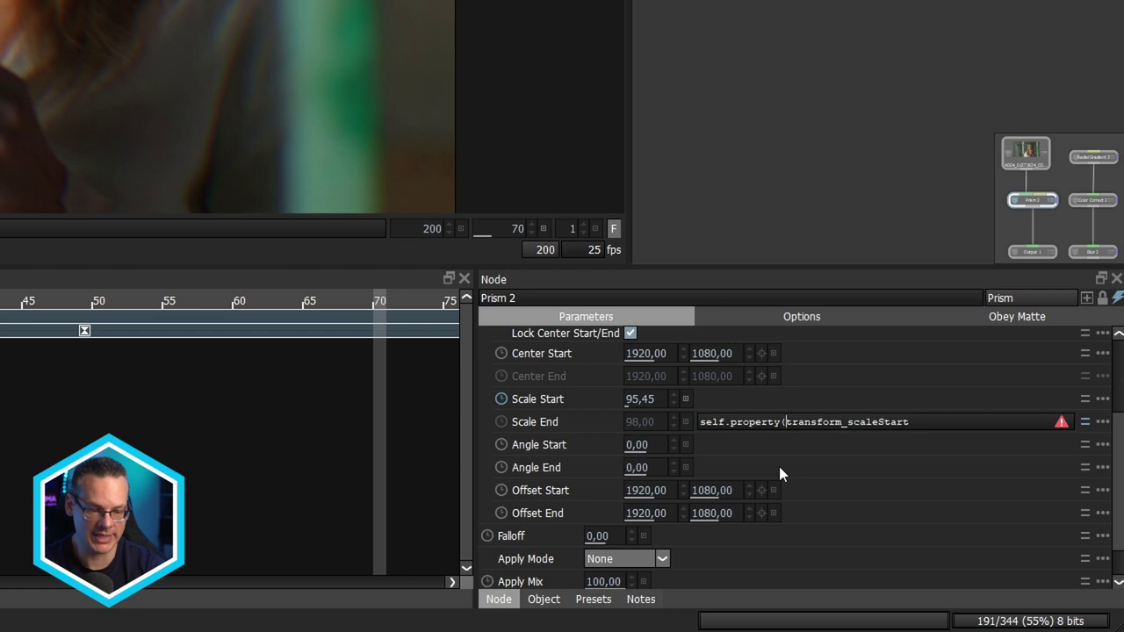
type("'transform_scaleStart")
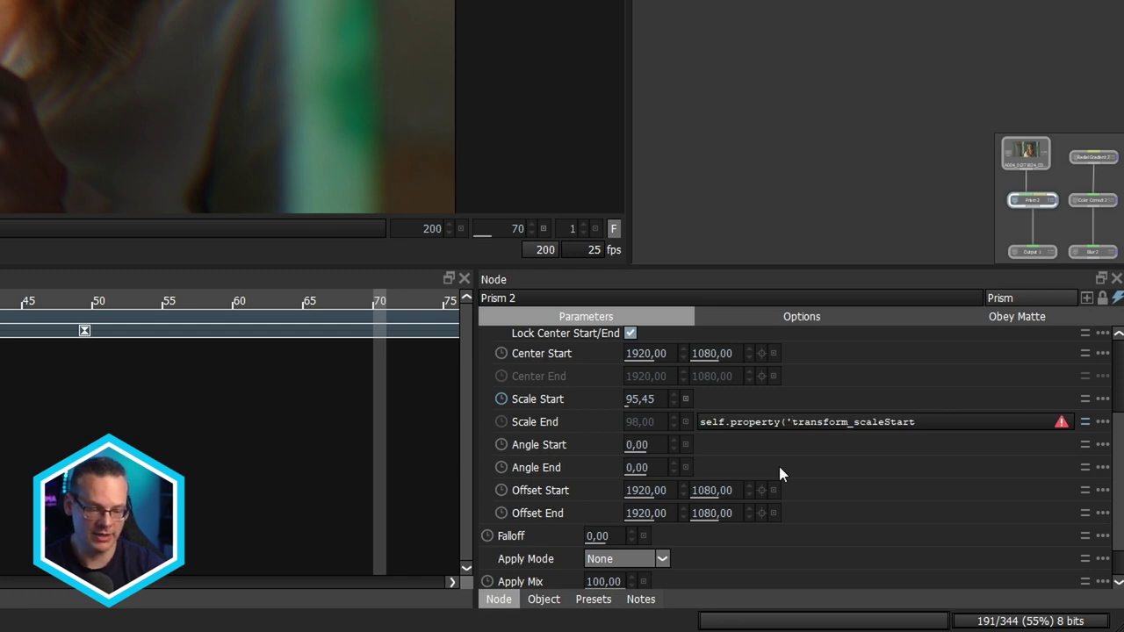
type("')")
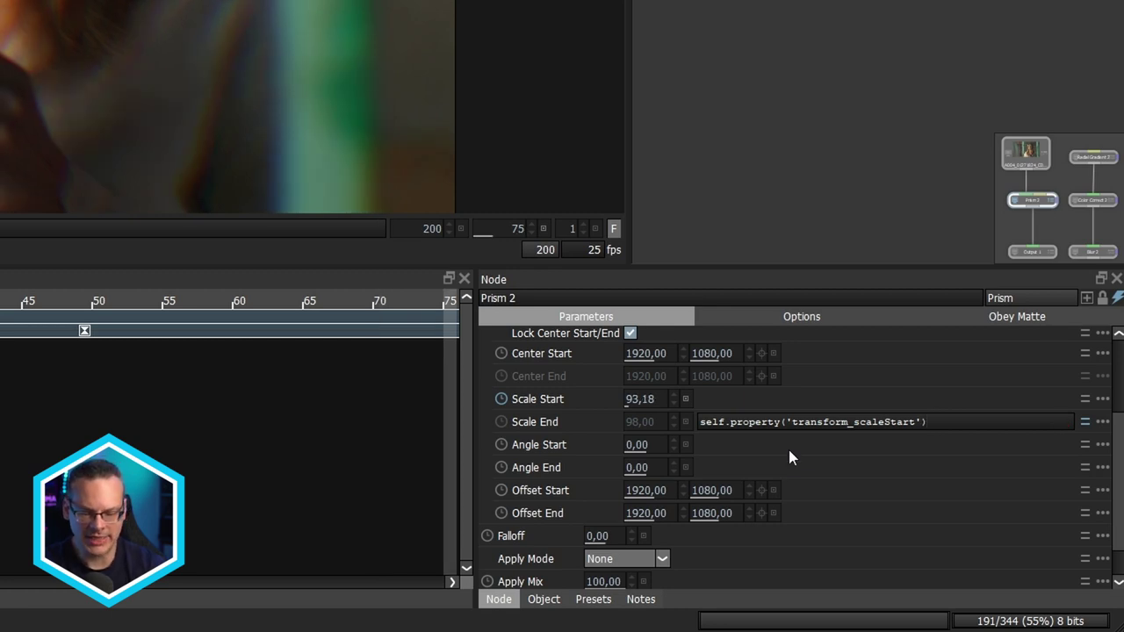
type(".get")
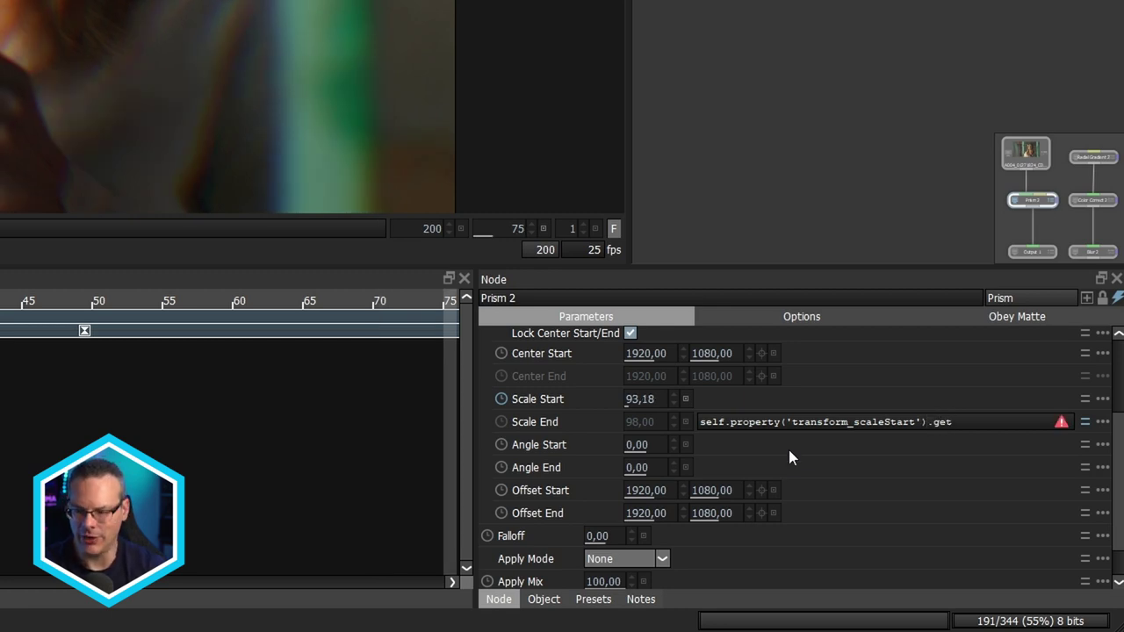
type("Valiu")
key("BackSpace")
key("BackSpace")
type("ue")
key("BackSpace")
key("BackSpace")
type("ue")
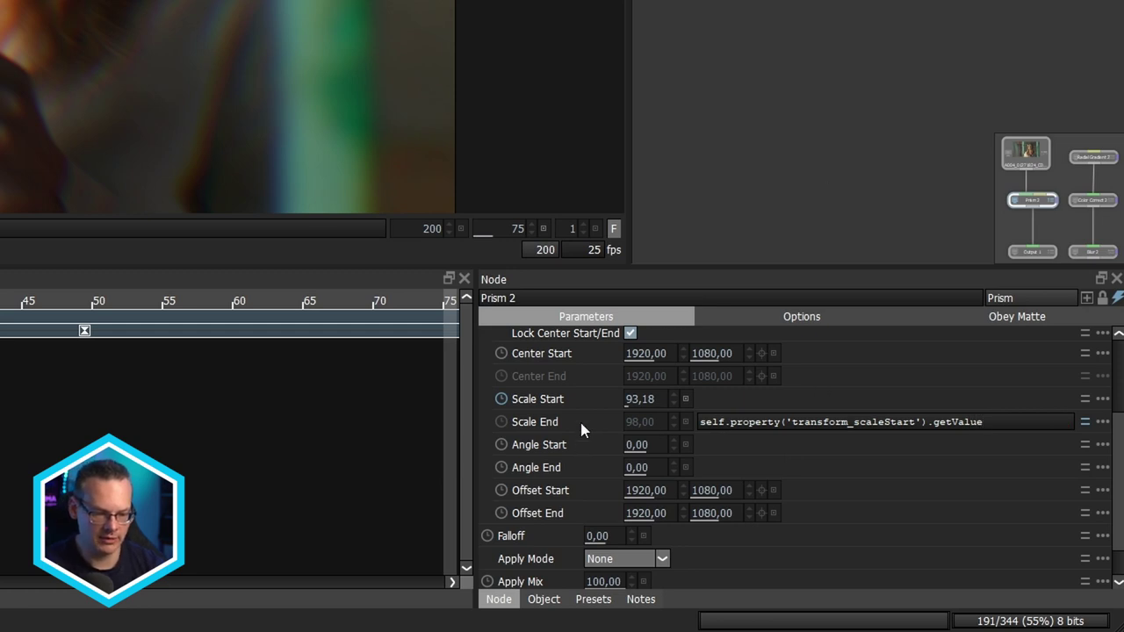
type("(frame)")
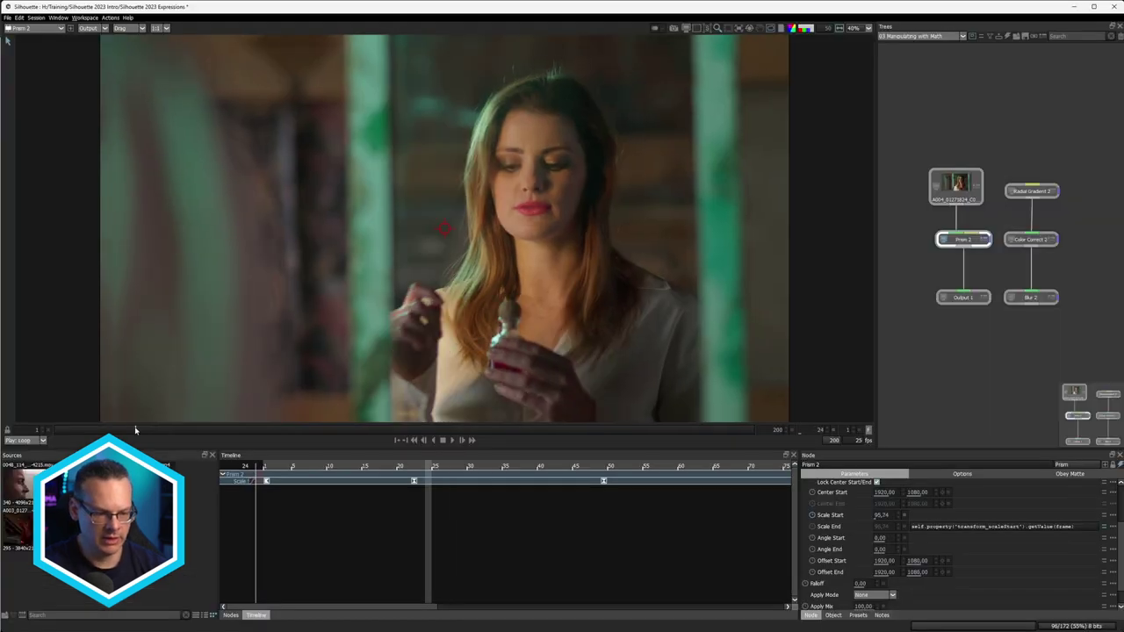
Change the Scale End expression to getValue(frame-25) and play from frame 57 to preview the 25-frame lag
left_click_drag(135, 430, 371, 429)
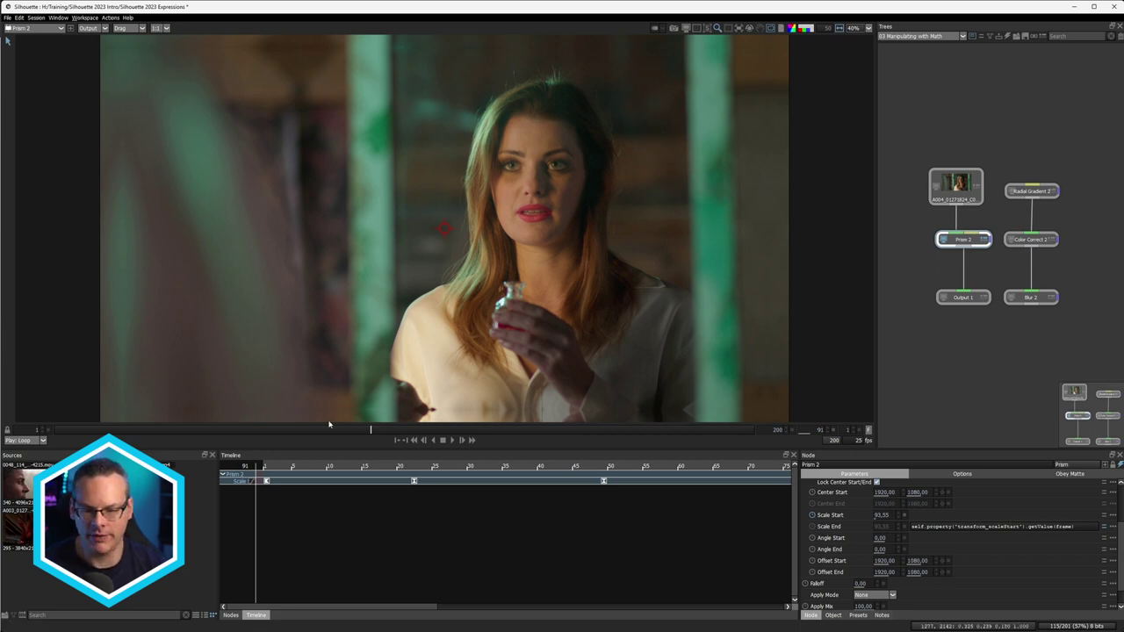
left_click_drag(370, 429, 216, 433)
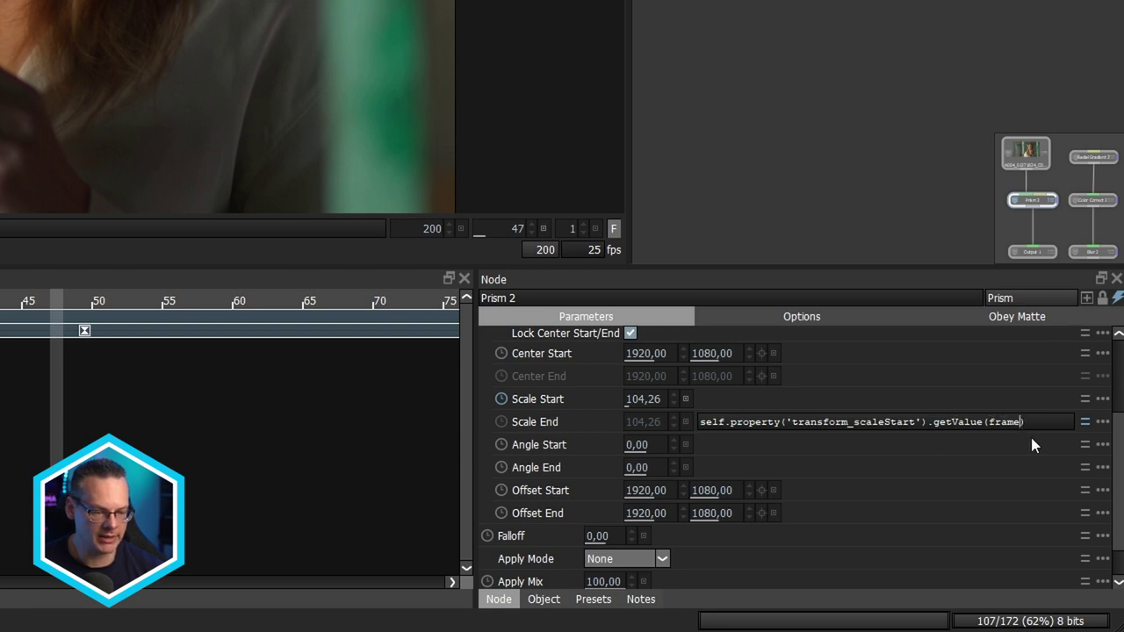
type("-")
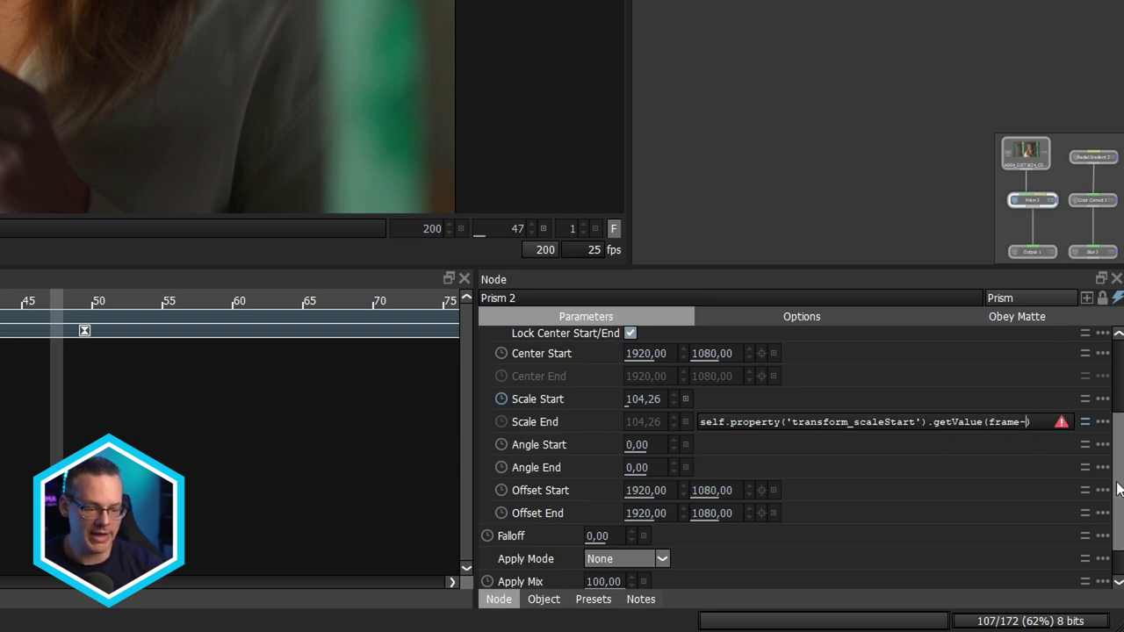
type("5")
key("Left")
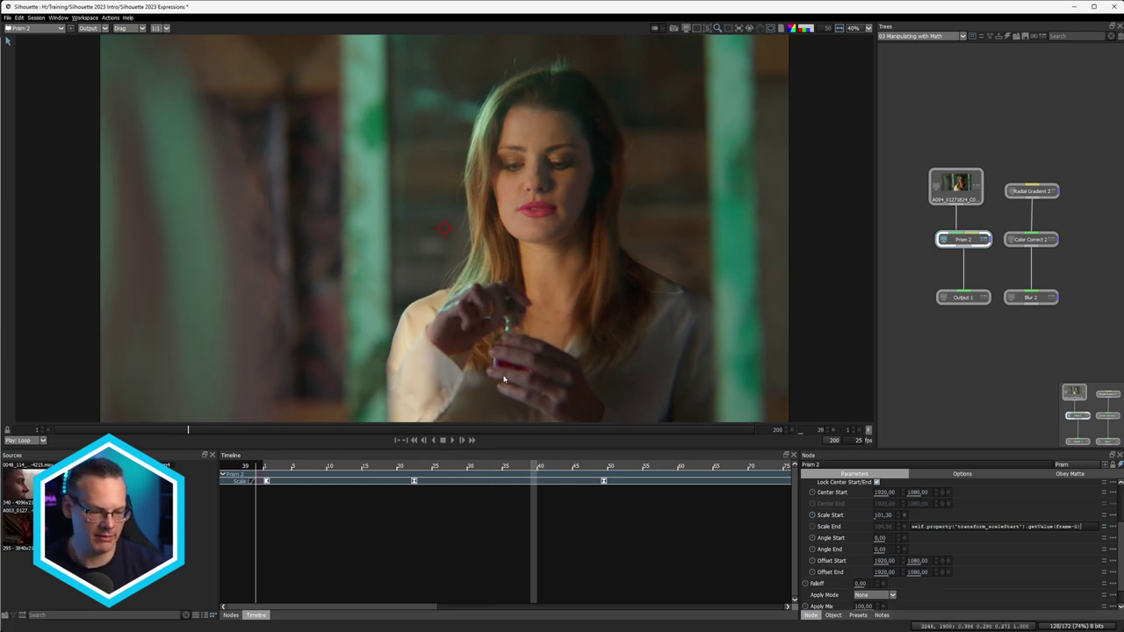
left_click(432, 440)
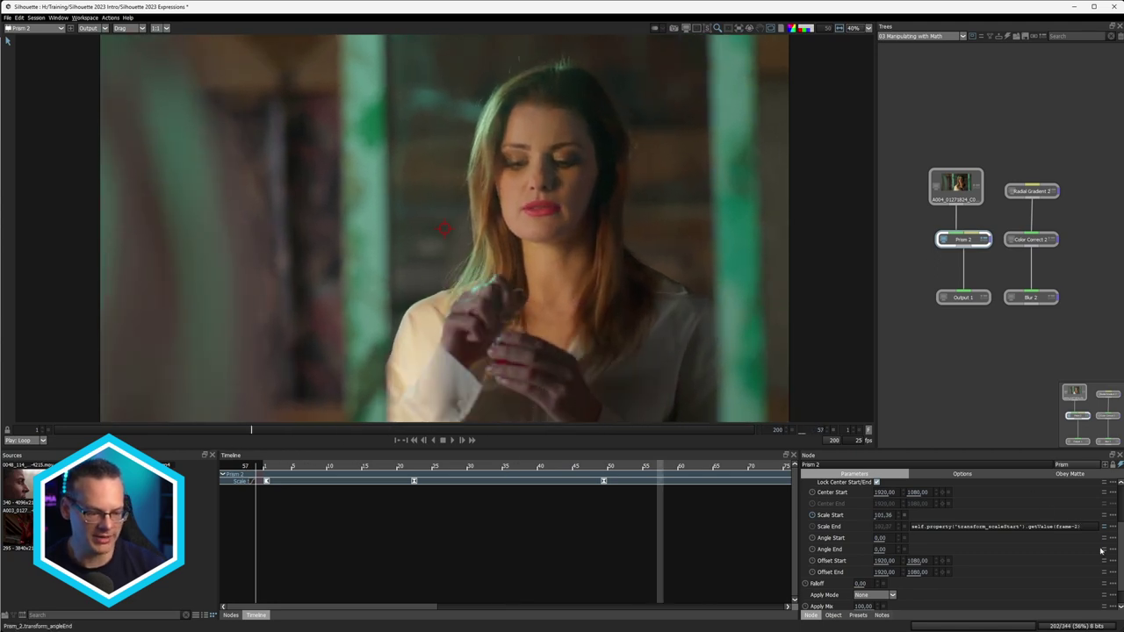
type("5")
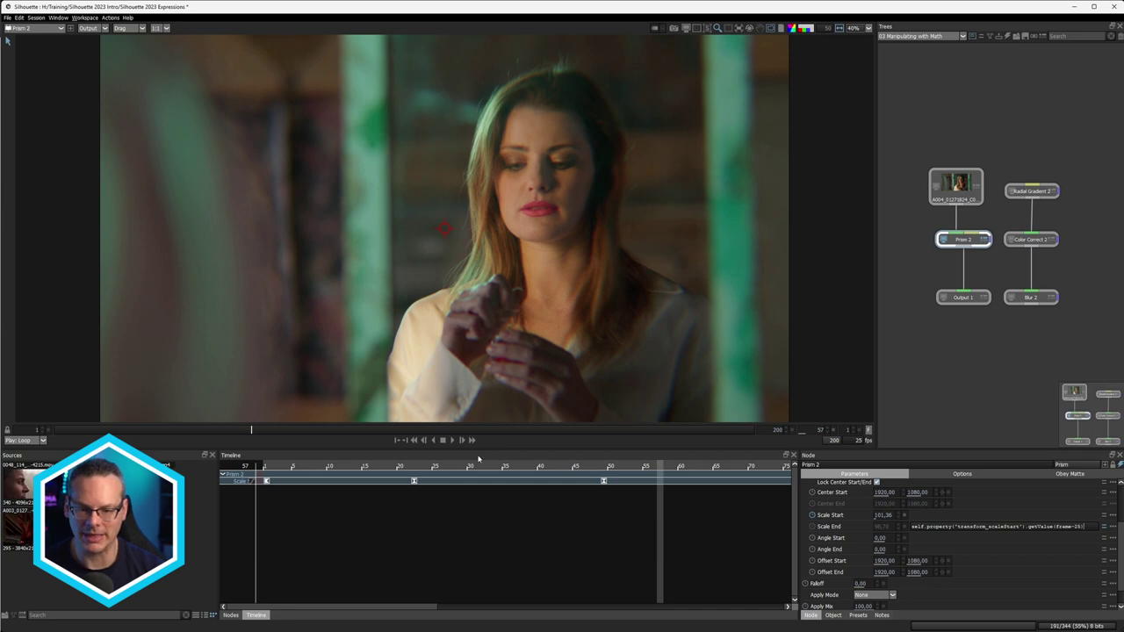
left_click(450, 440)
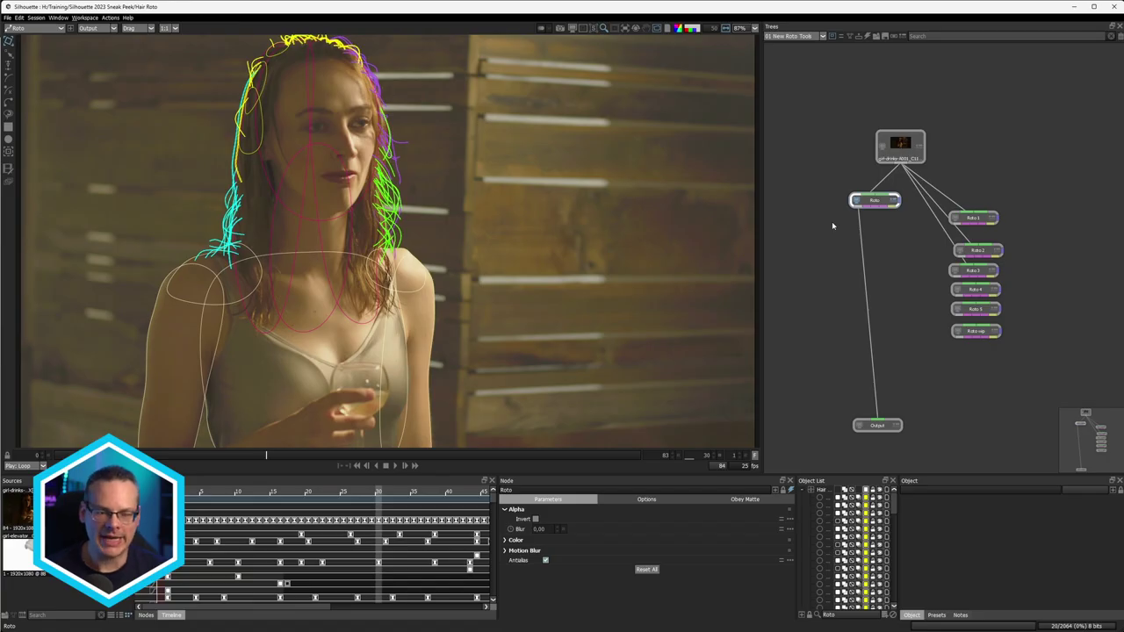
Inspect Roto 1 and Roto 2 in Hair Roto, return to Roto, widen the Object List and expand Motion Blur
scroll(457, 221, "up", 3)
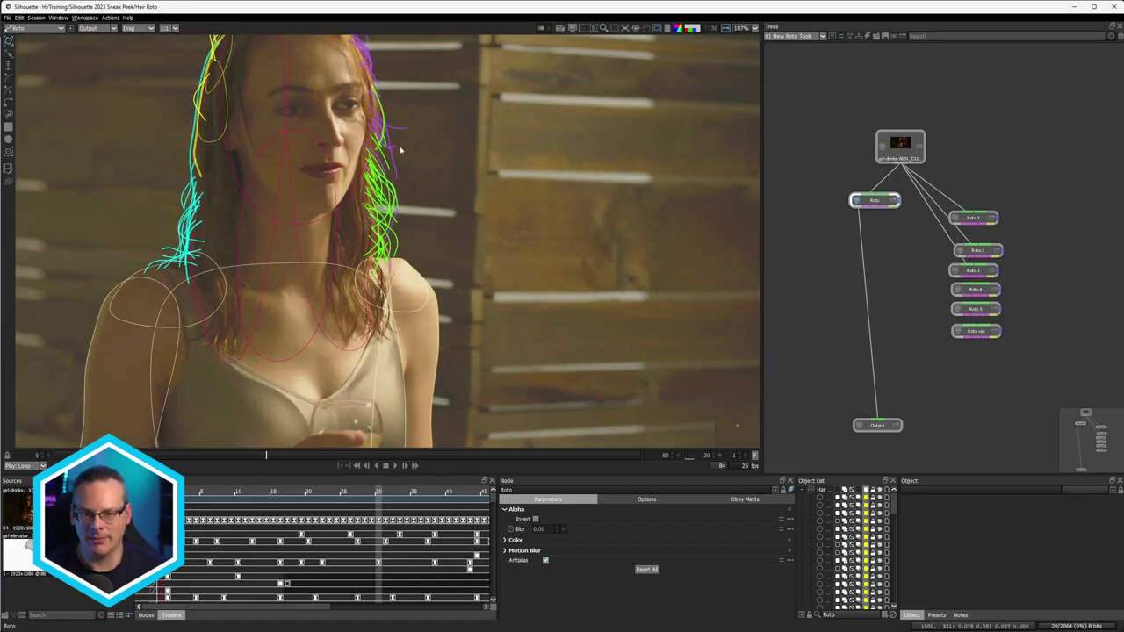
scroll(305, 104, "up", 2)
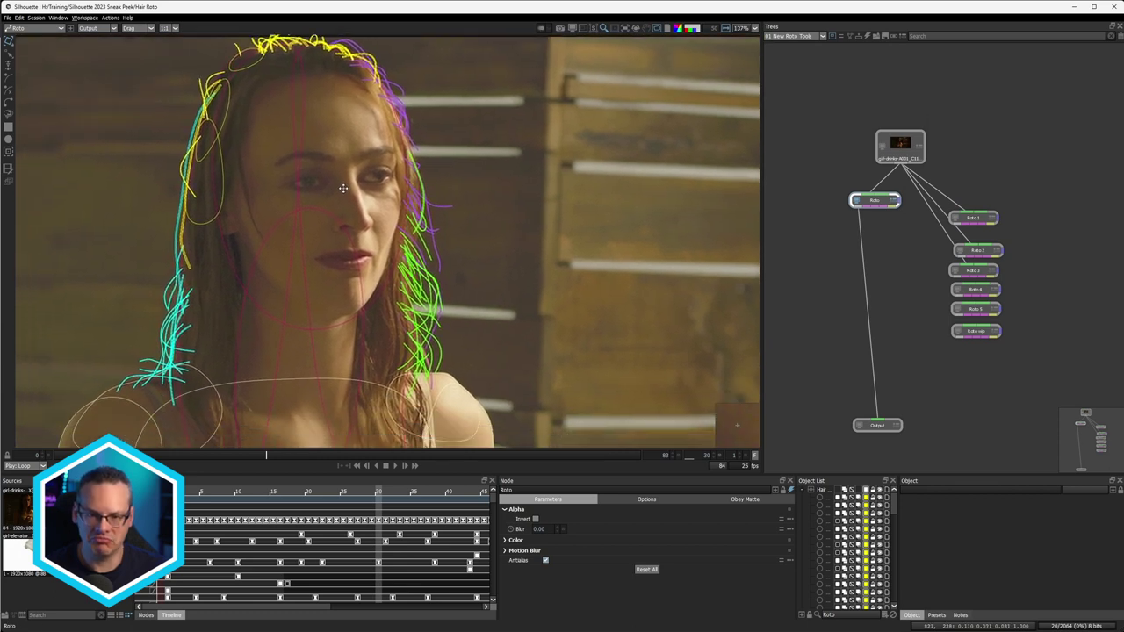
left_click(973, 218)
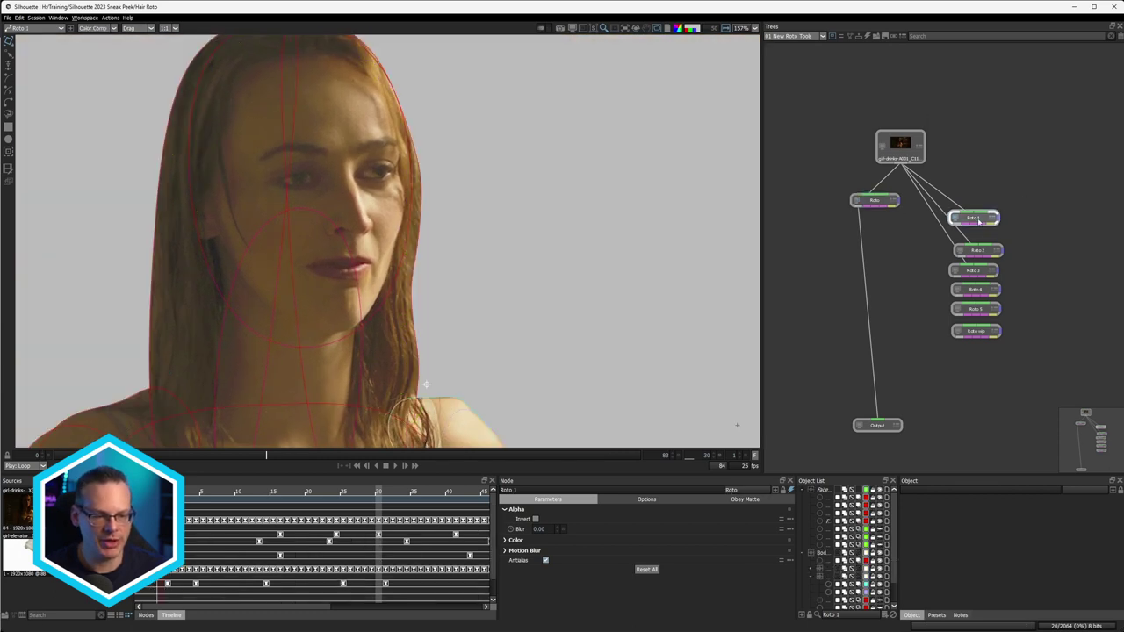
left_click(984, 253)
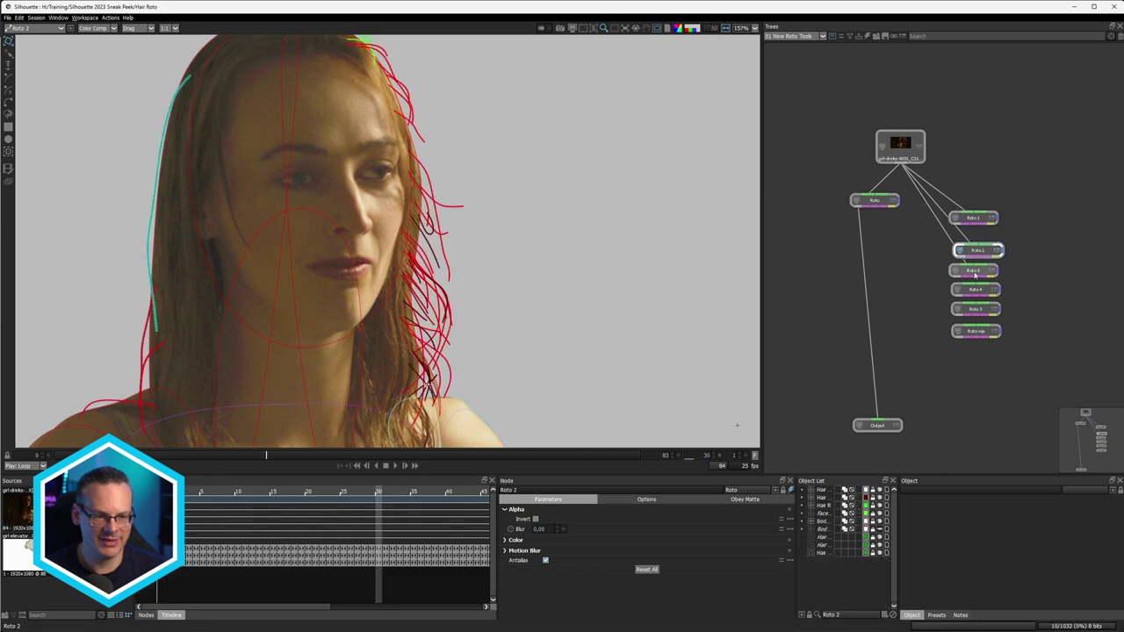
left_click(875, 200)
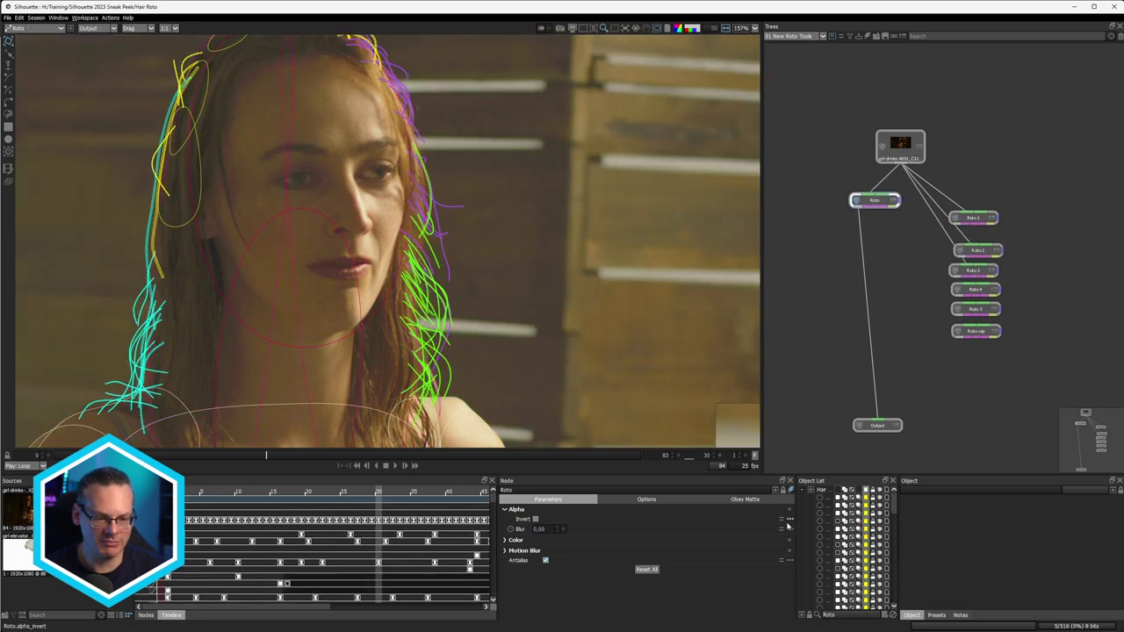
left_click_drag(795, 504, 704, 505)
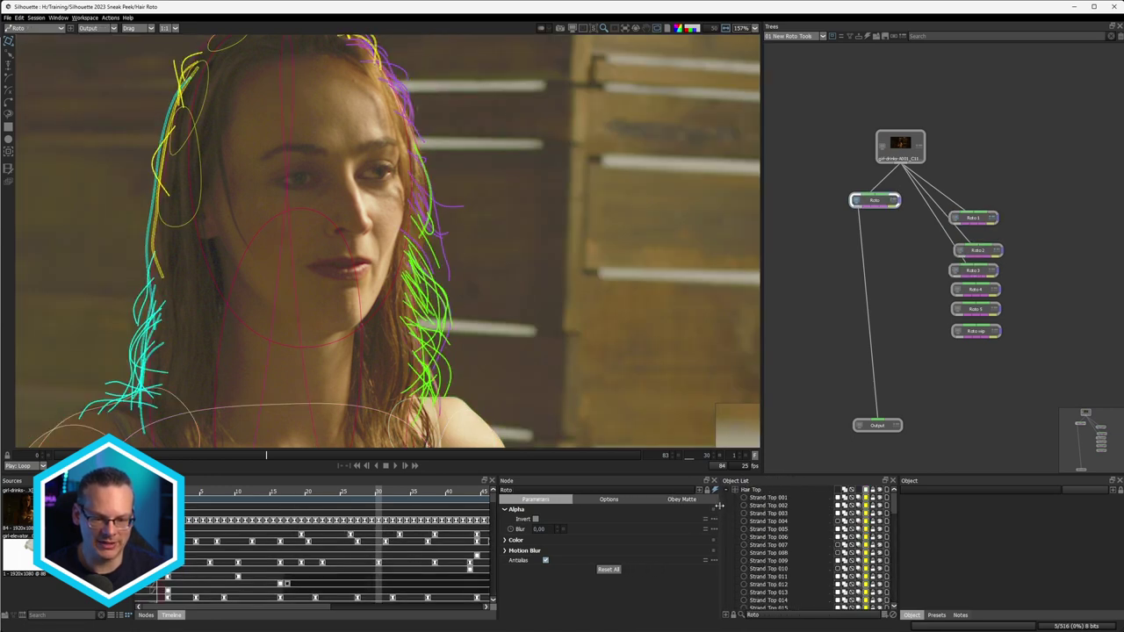
scroll(757, 556, "down", 3)
scroll(757, 556, "up", 6)
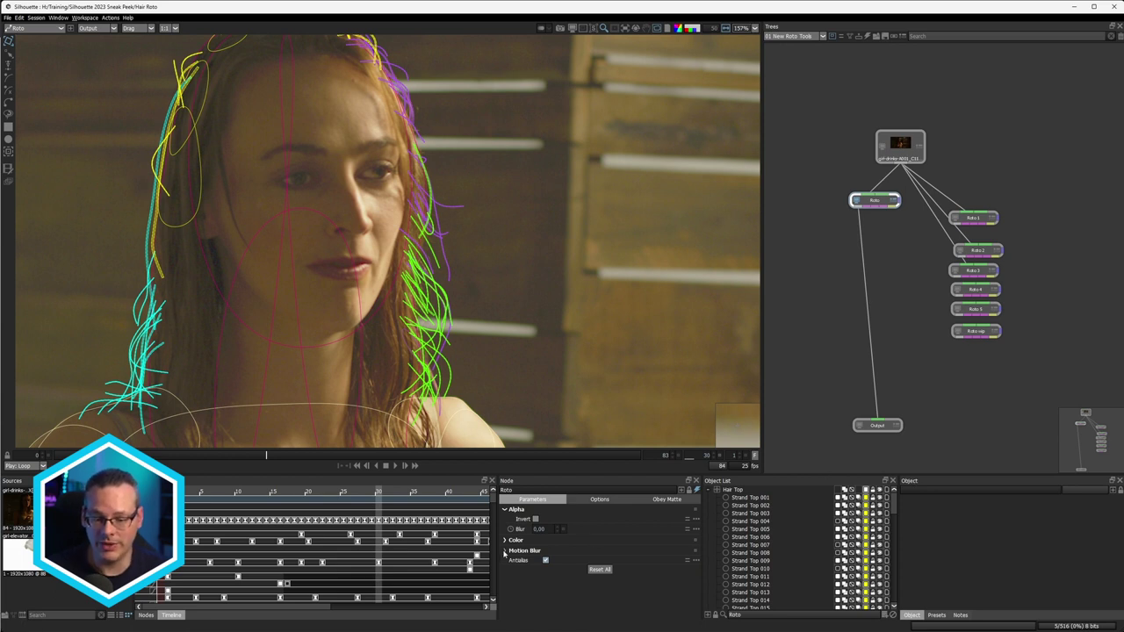
left_click(505, 551)
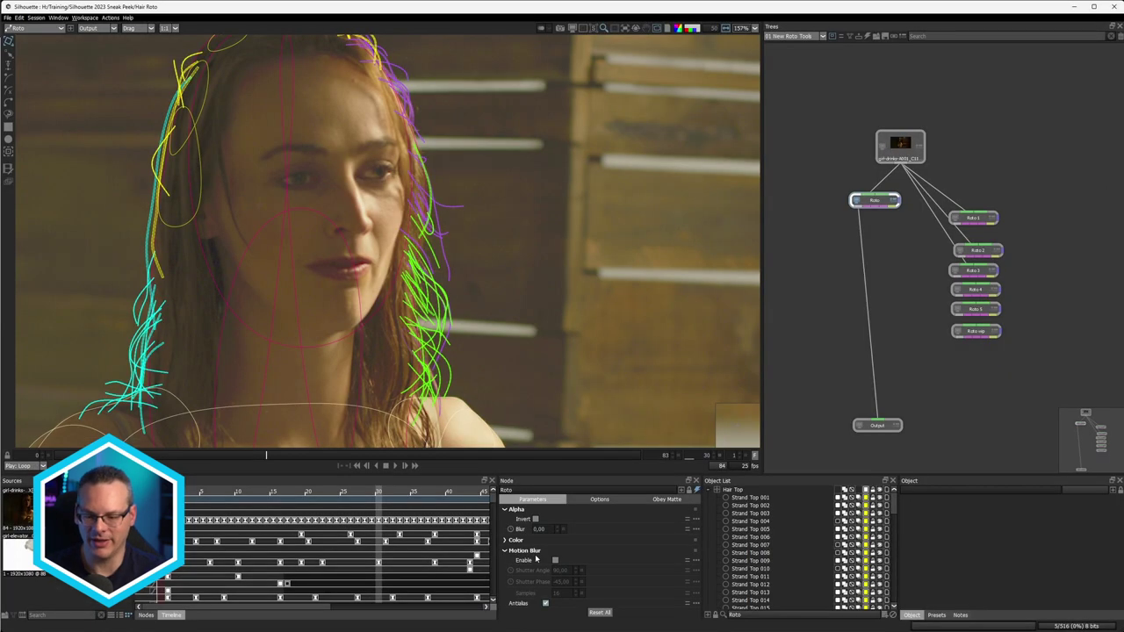
Display the white-on-black alpha matte and step to frame 63 to check the hair strands
key("o")
key("a")
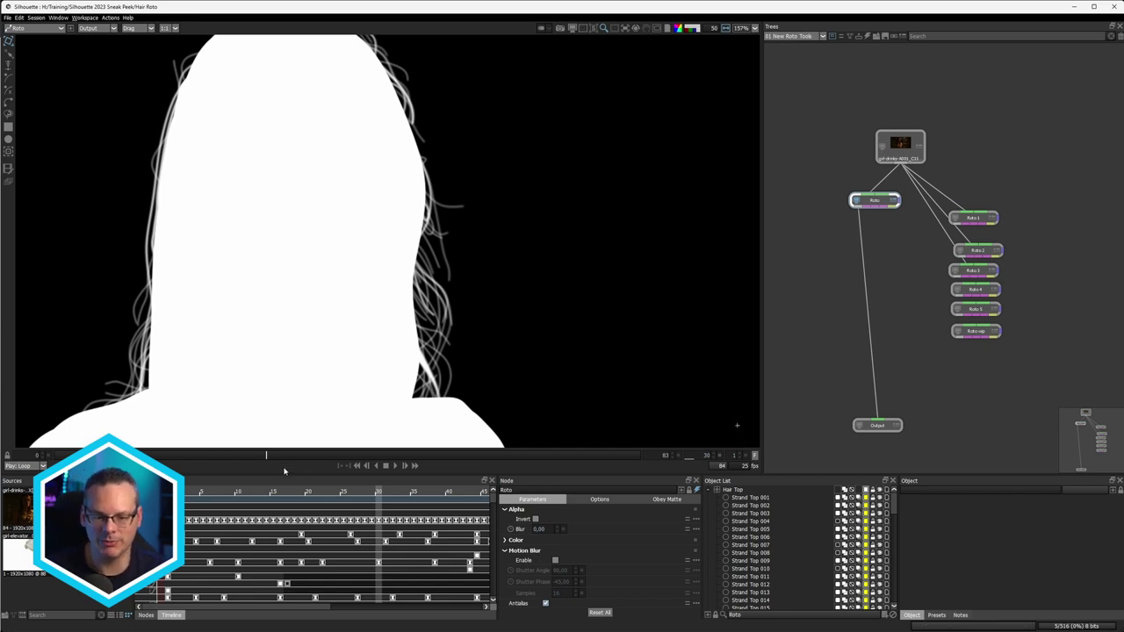
left_click_drag(279, 455, 260, 473)
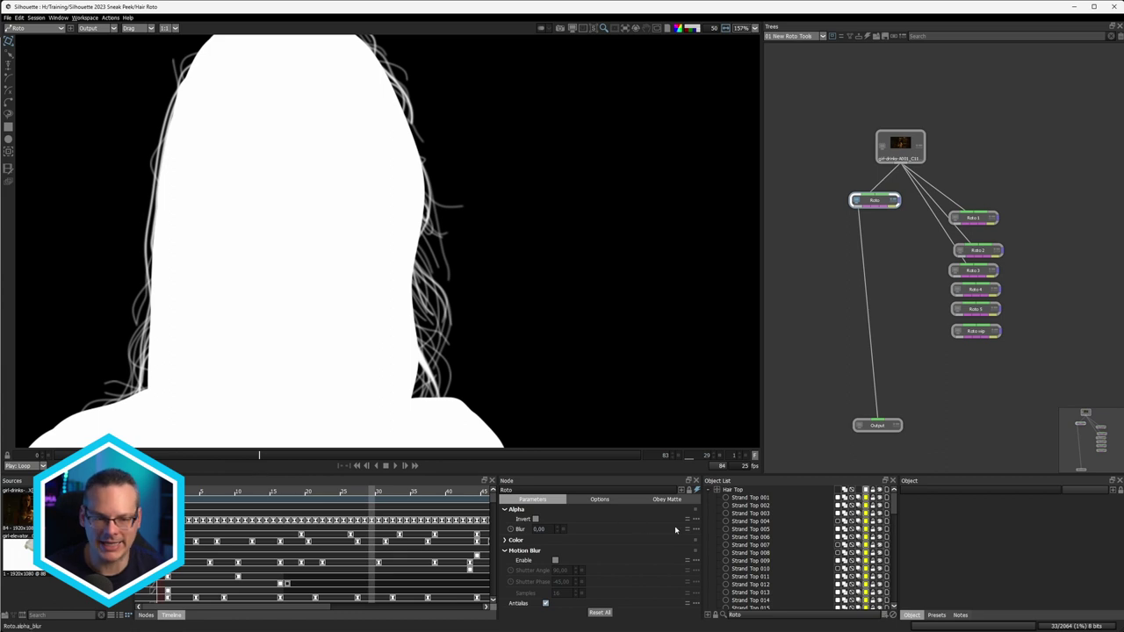
key("shift+Right")
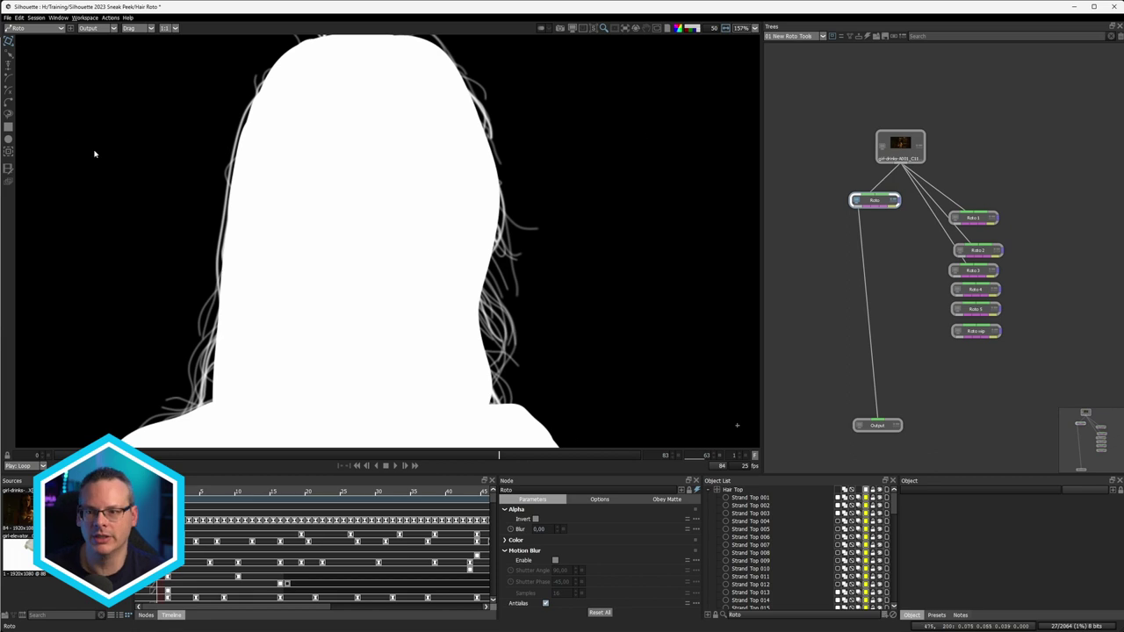
left_click(114, 19)
Create a Motion Blur Controller node from the Actions > Create menu
mouse_move(140, 49)
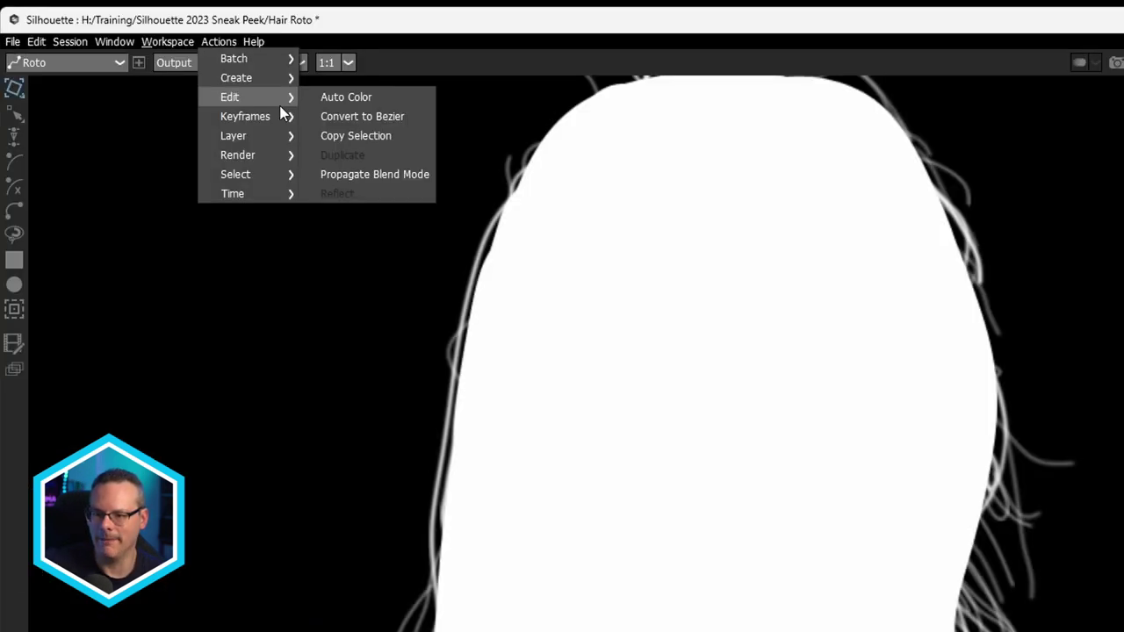
mouse_move(278, 86)
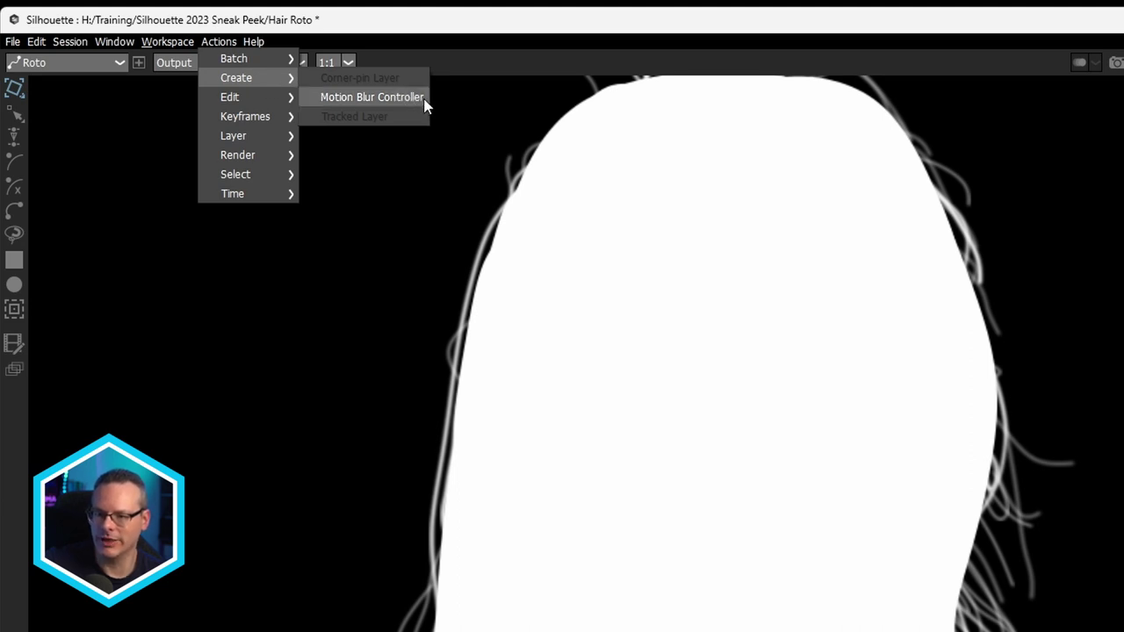
left_click(373, 98)
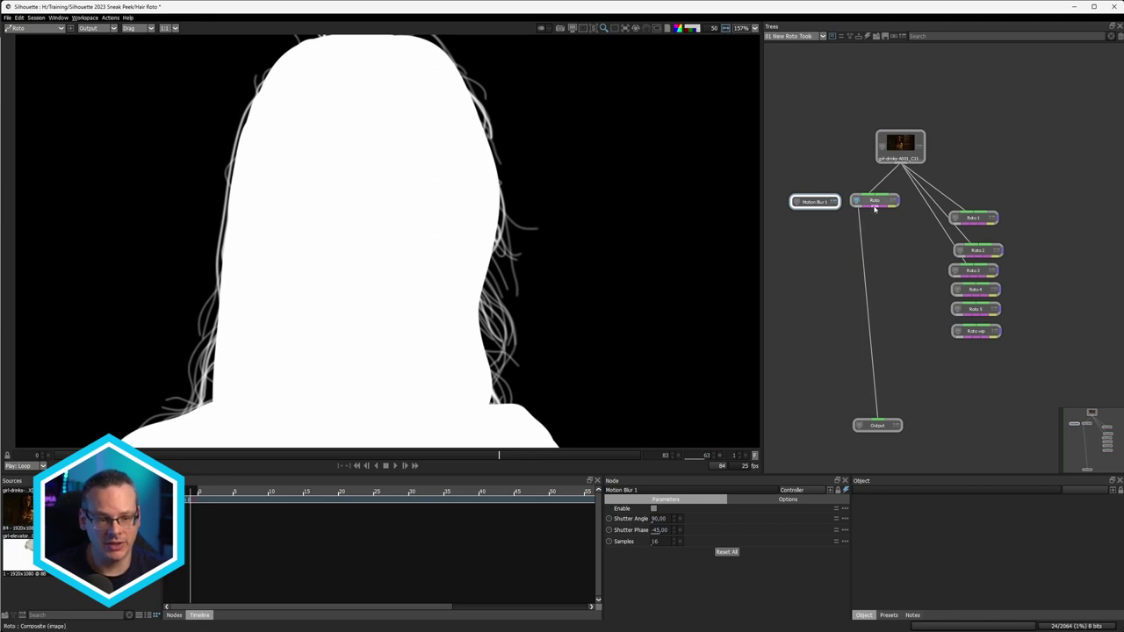
Lock Motion Blur 1's parameters and open the Roto node in a separate second Node panel
left_click(838, 491)
left_click(875, 201)
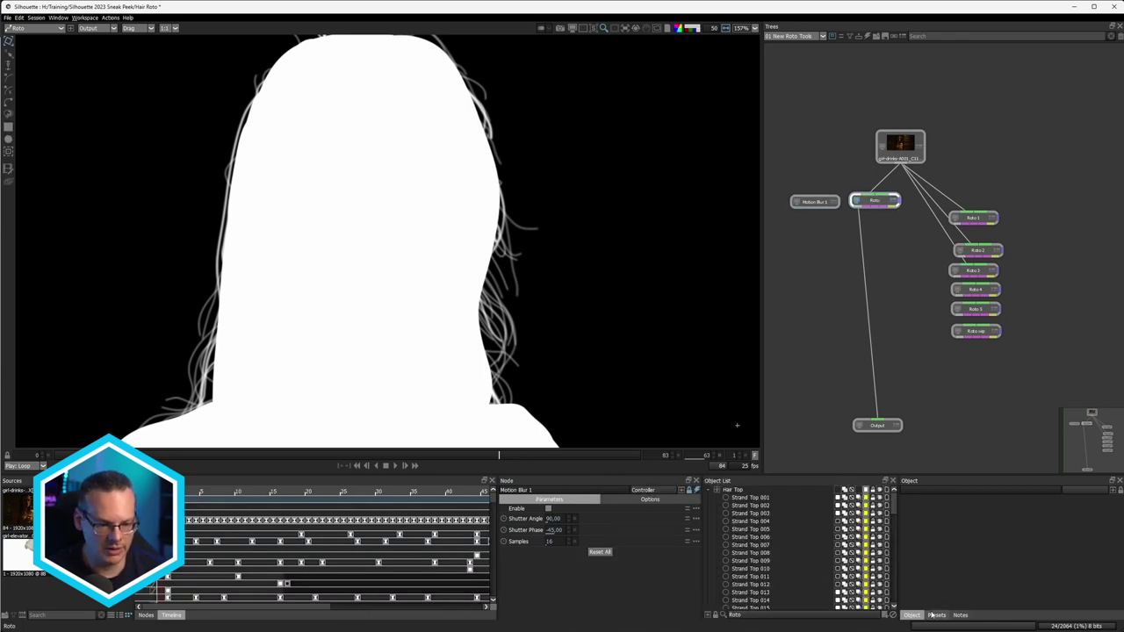
left_click(680, 490)
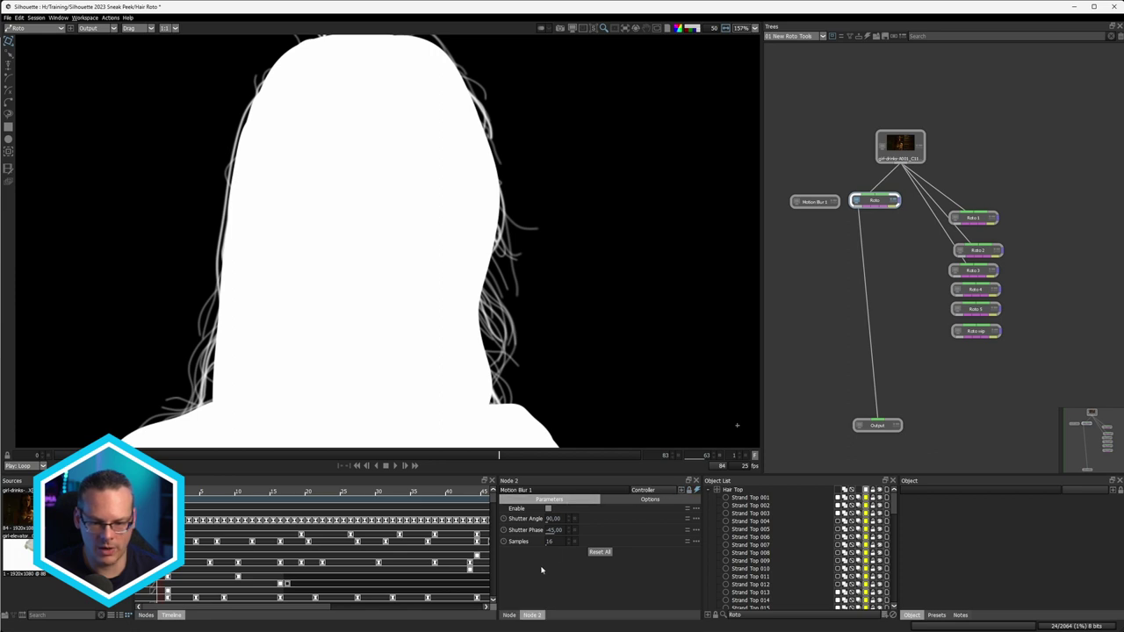
left_click_drag(532, 615, 628, 546)
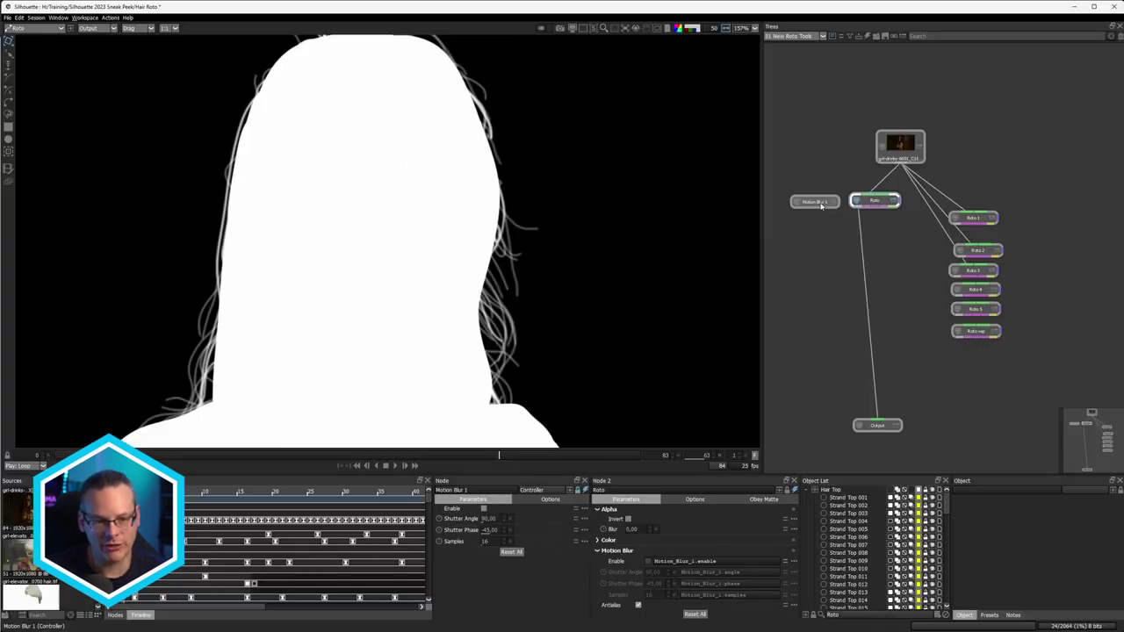
left_click_drag(822, 205, 819, 201)
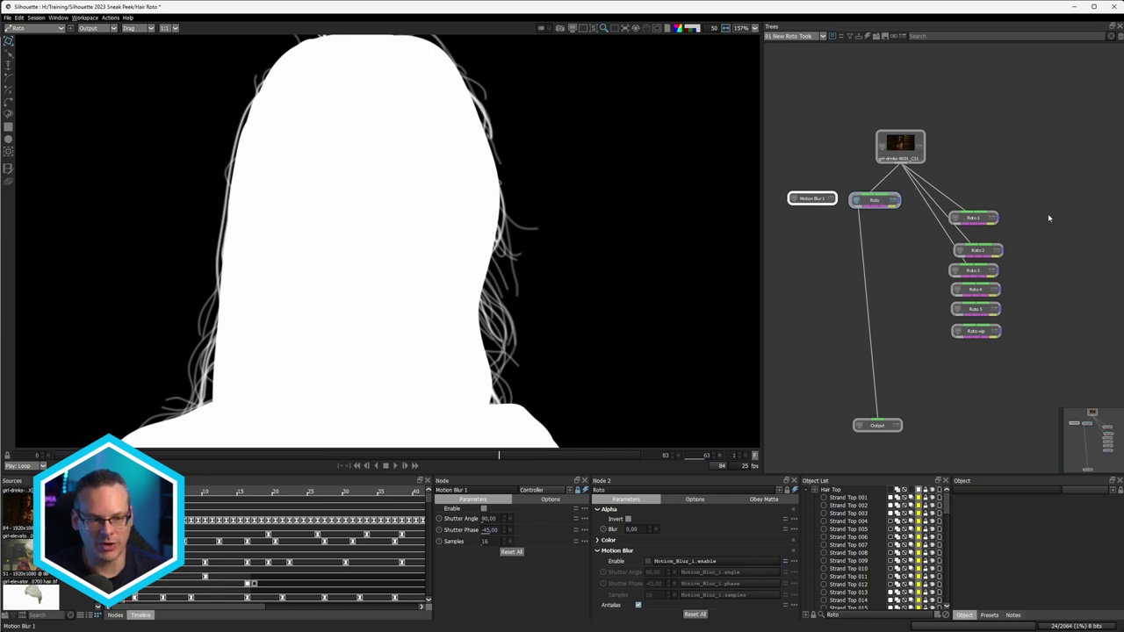
Inspect Roto 1, Roto 2 and Roto 3's expanded Motion Blur settings for Motion_Blur_1 links
left_click(975, 217)
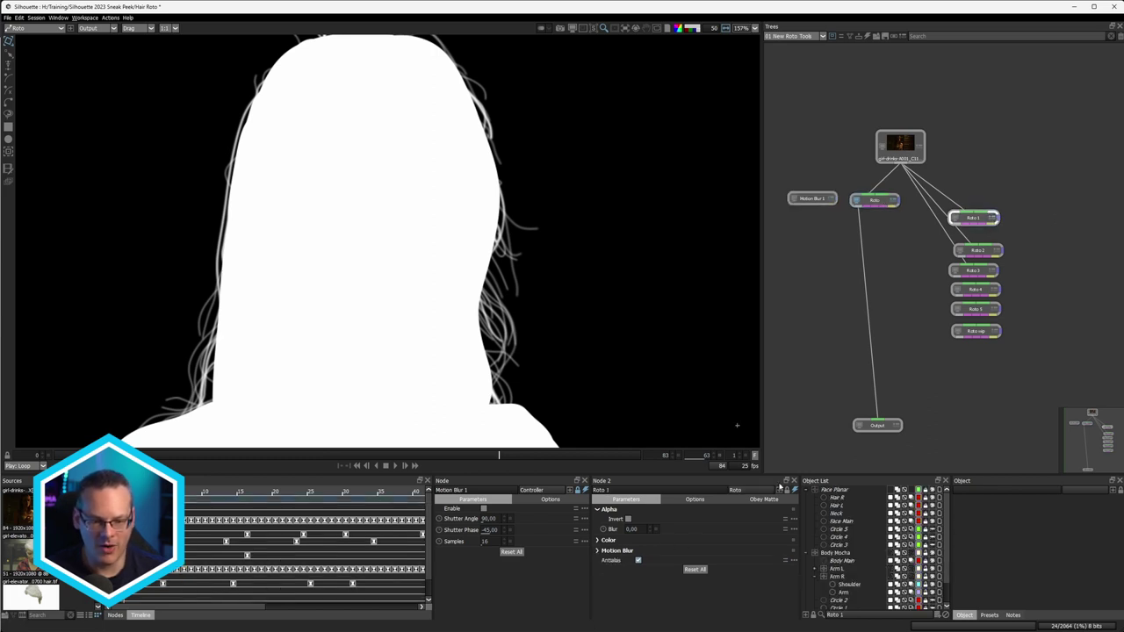
left_click(599, 550)
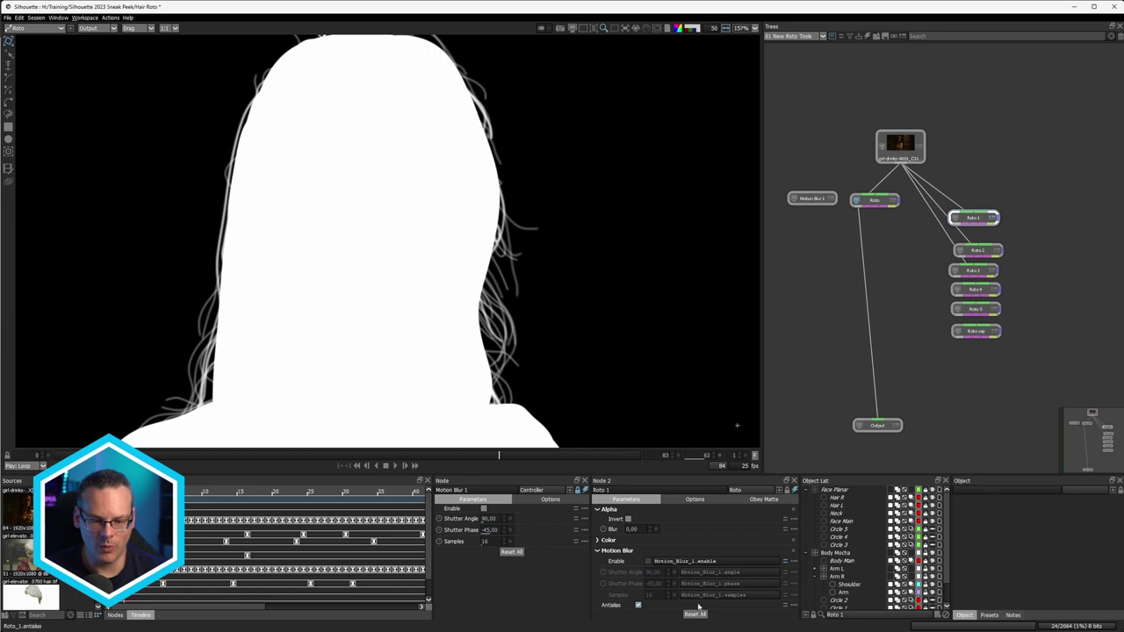
left_click(994, 252)
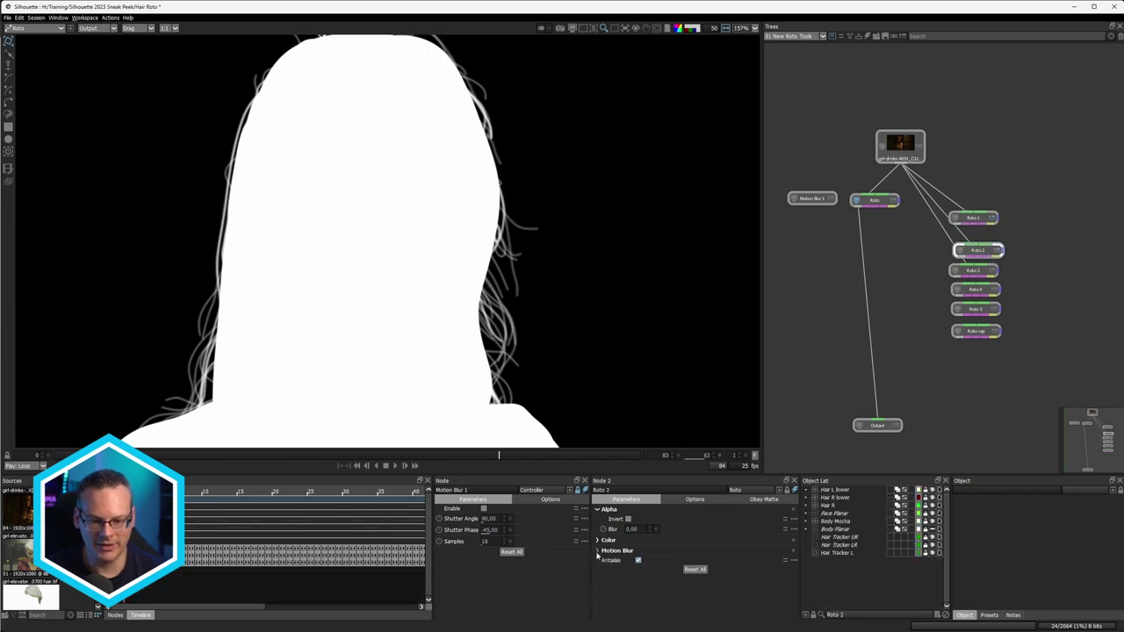
left_click(970, 271)
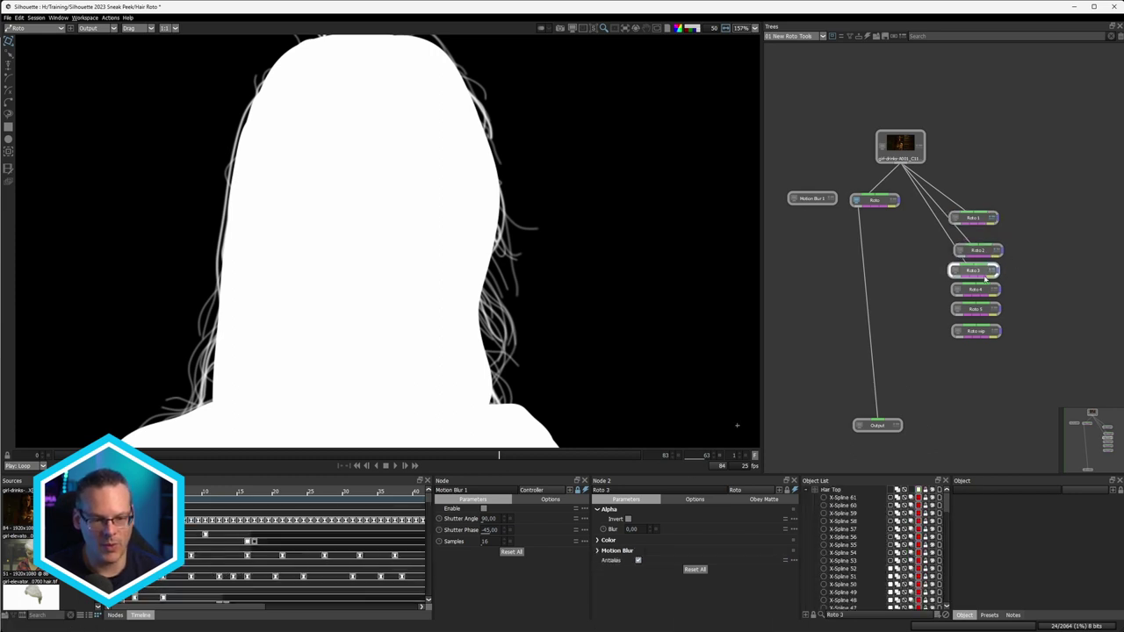
left_click(599, 551)
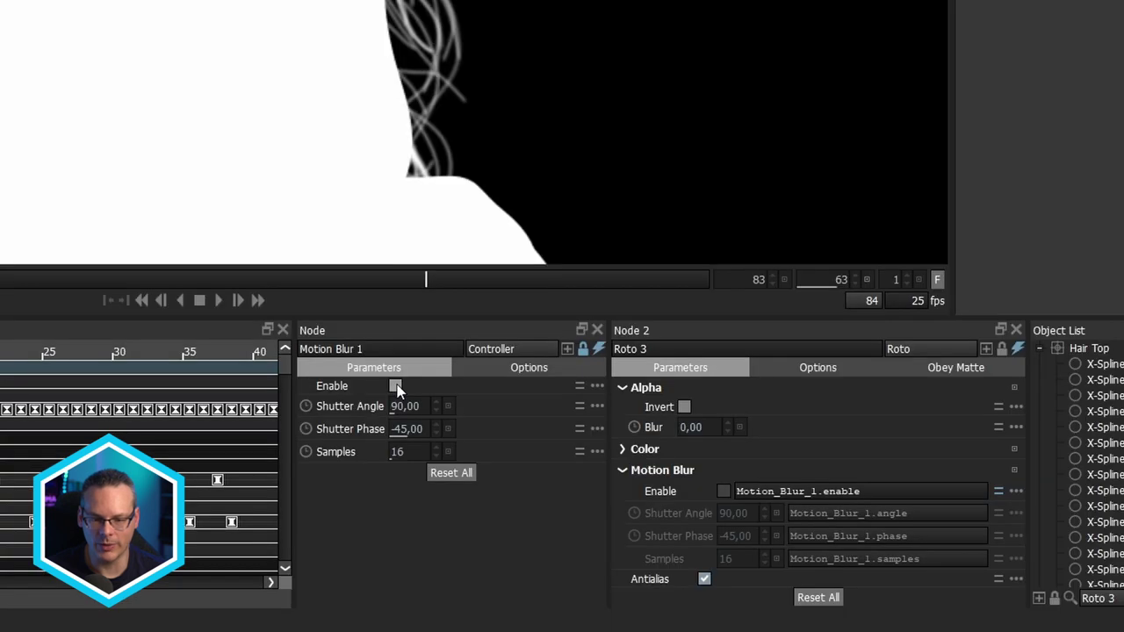
Enable motion blur on Motion Blur 1, then check that Roto 2 and Roto follow it
left_click(484, 510)
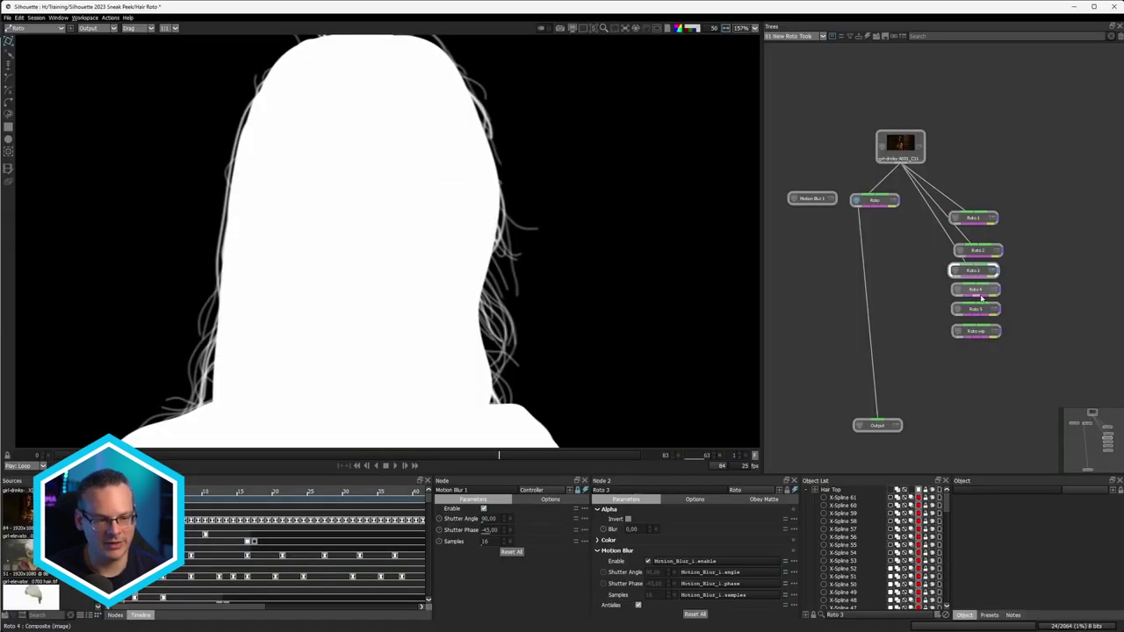
left_click(992, 250)
left_click(874, 201)
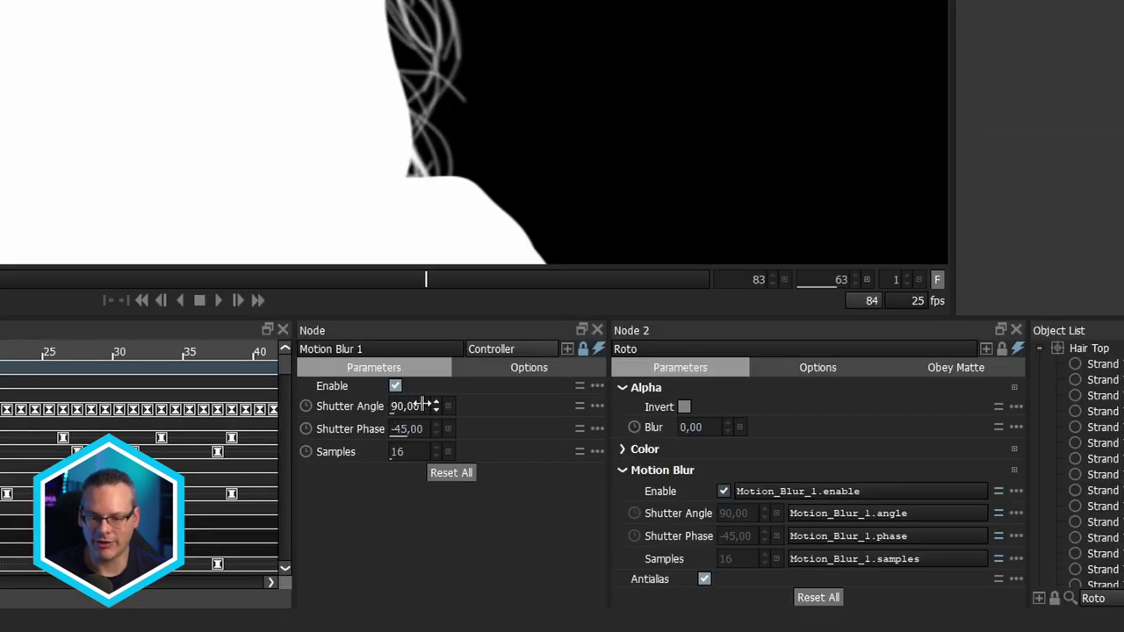
Give Motion Blur 1 a Shutter Angle of 360 and a Shutter Phase of -180
left_click(487, 518)
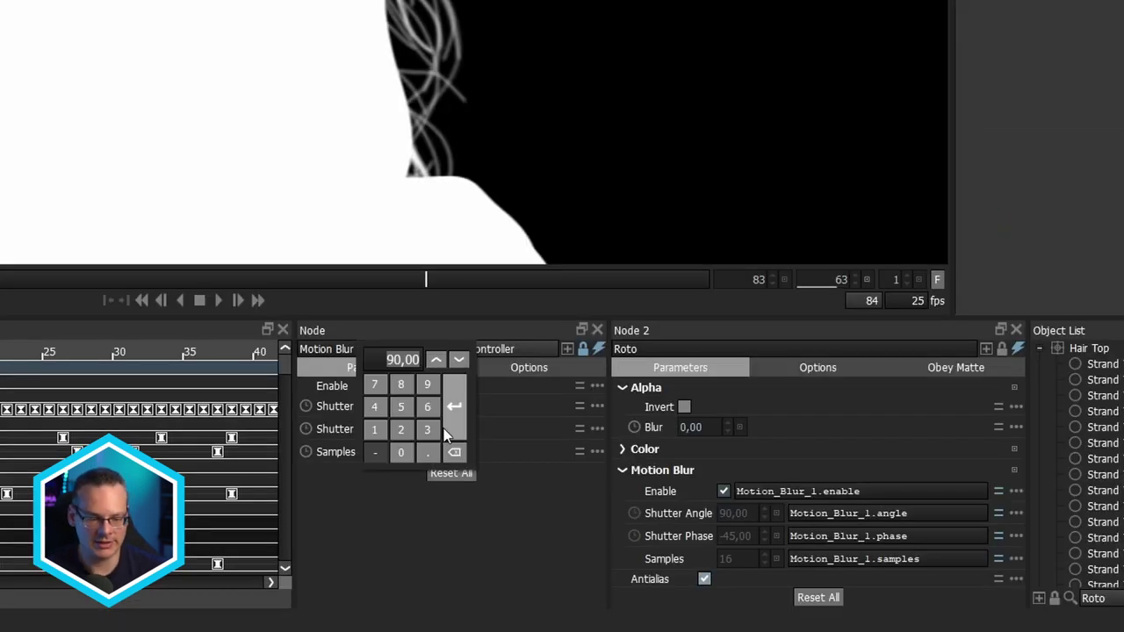
type("360")
left_click(444, 426)
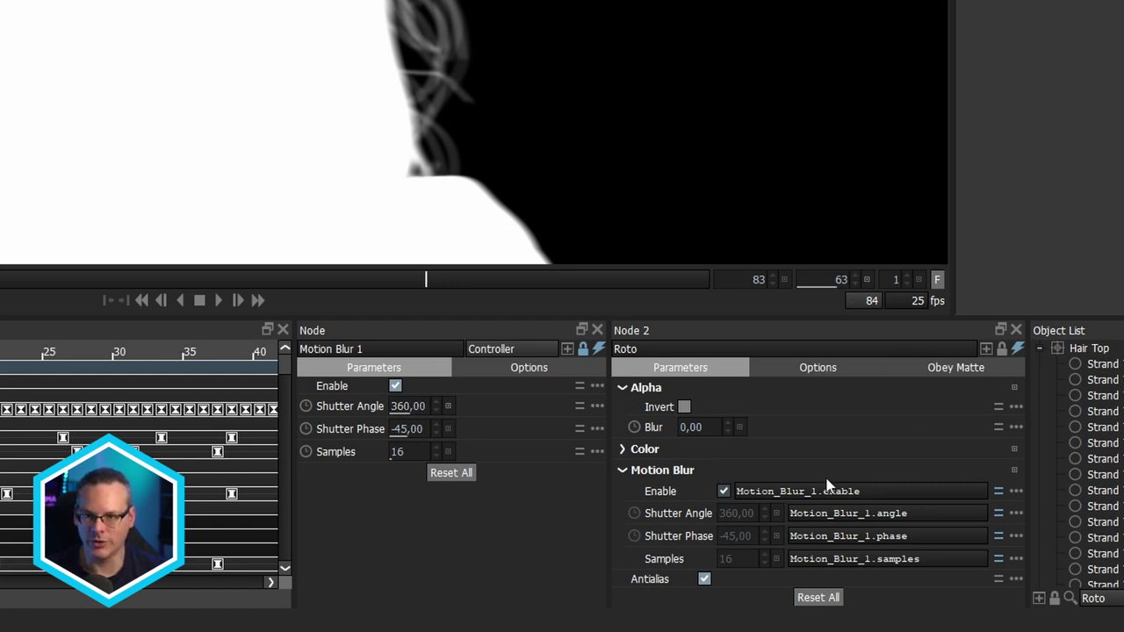
left_click(408, 429)
key("BackSpace")
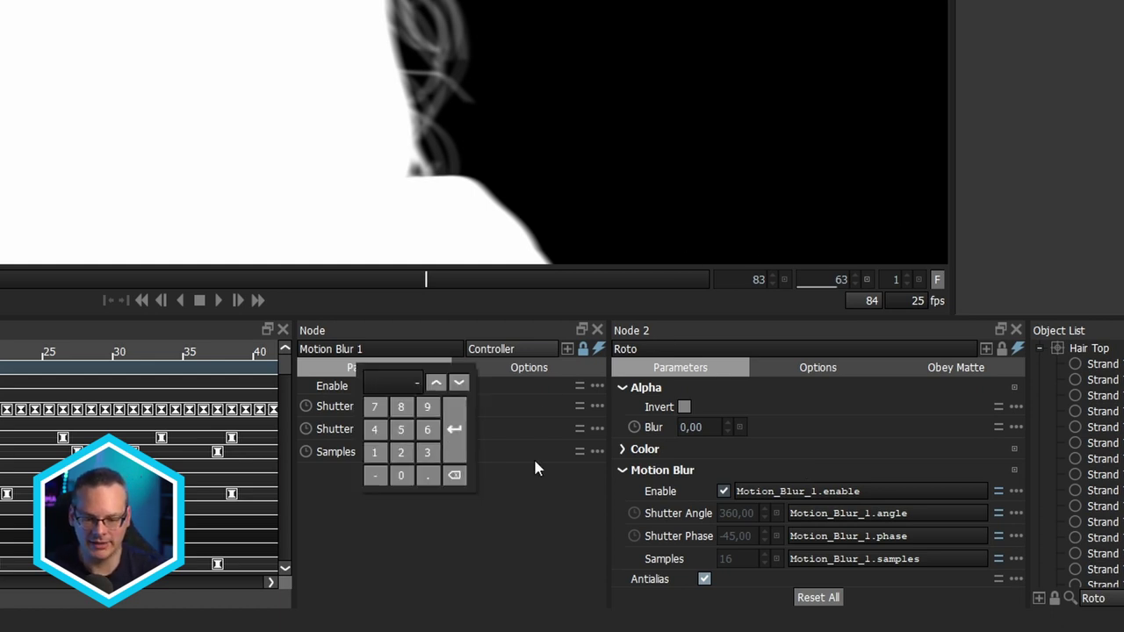
key("Escape")
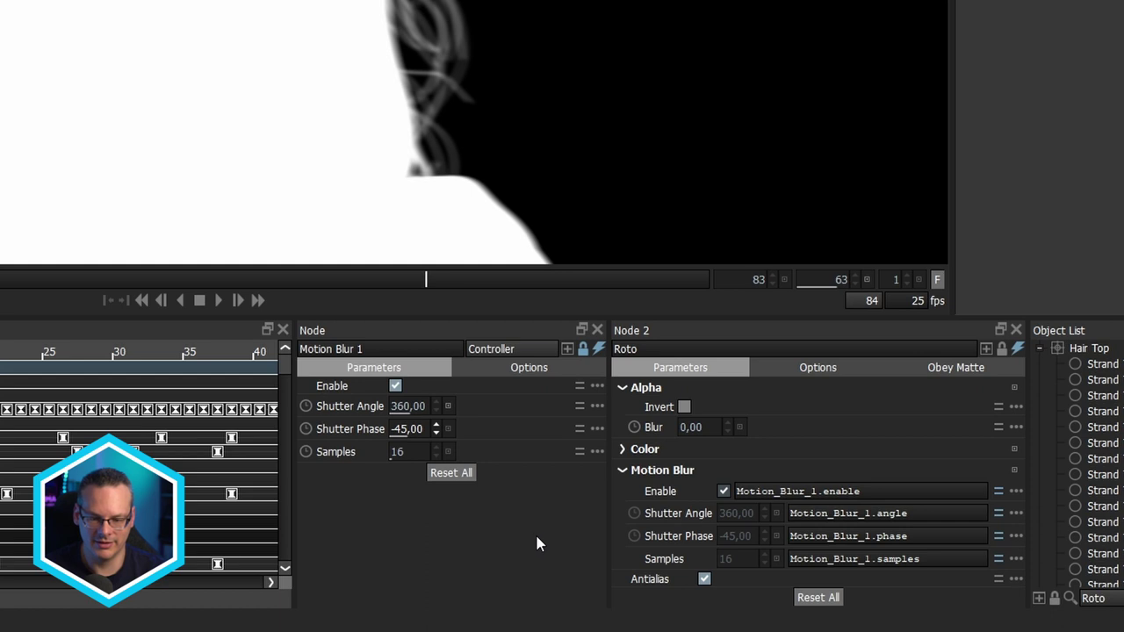
type("-180")
key("Return")
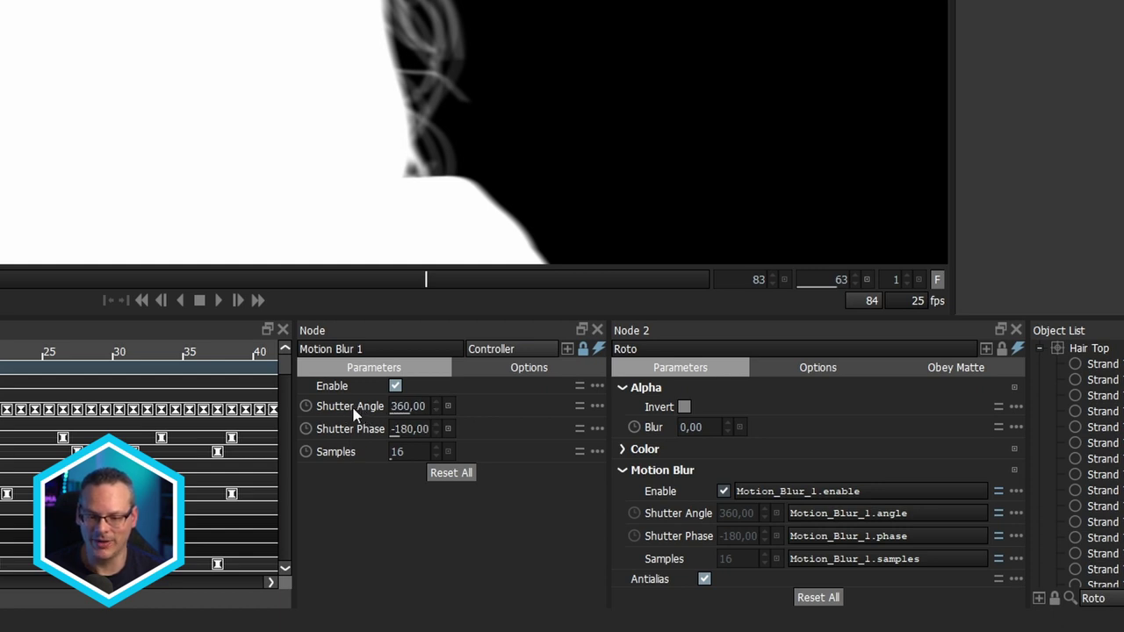
Link Shutter Phase to Shutter Angle with the expression angle*-0.5
left_click_drag(363, 434, 365, 430)
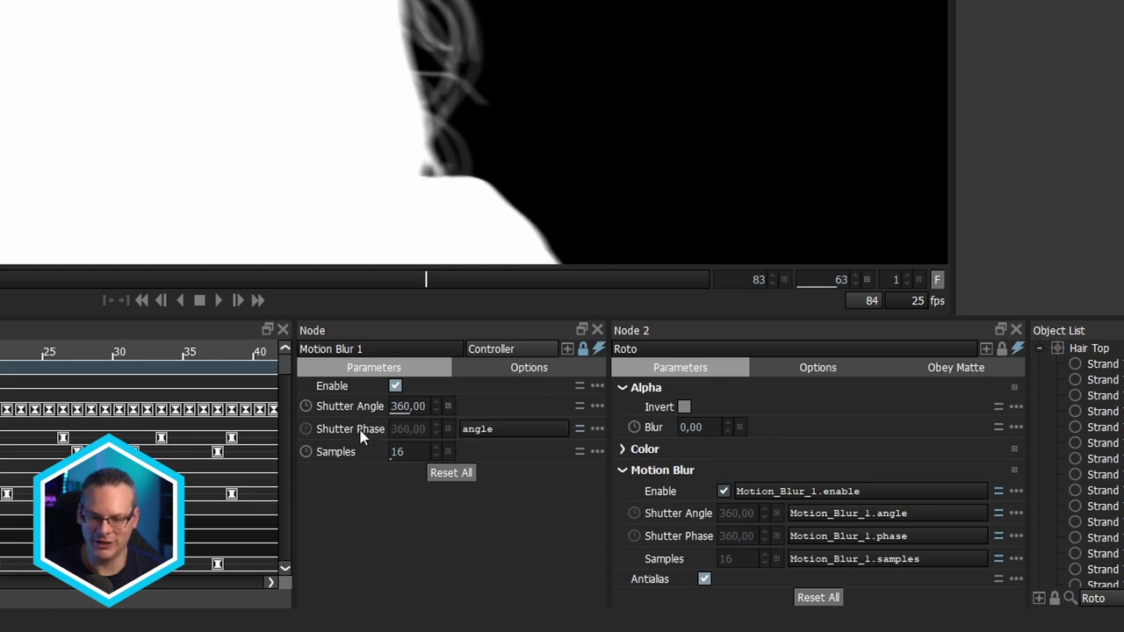
left_click(497, 429)
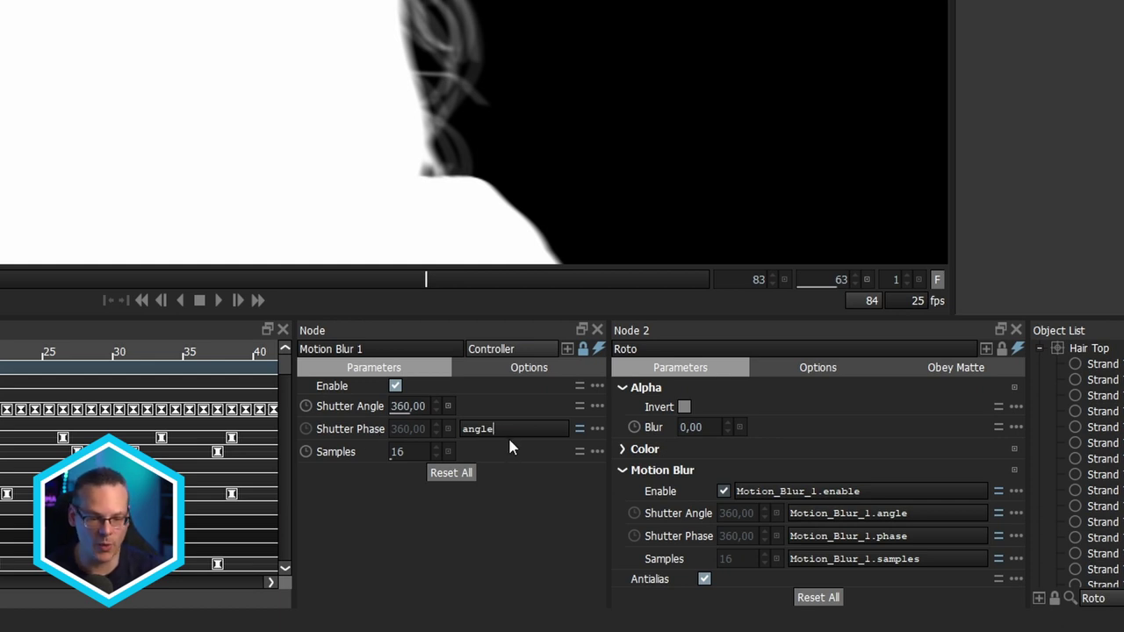
type("*")
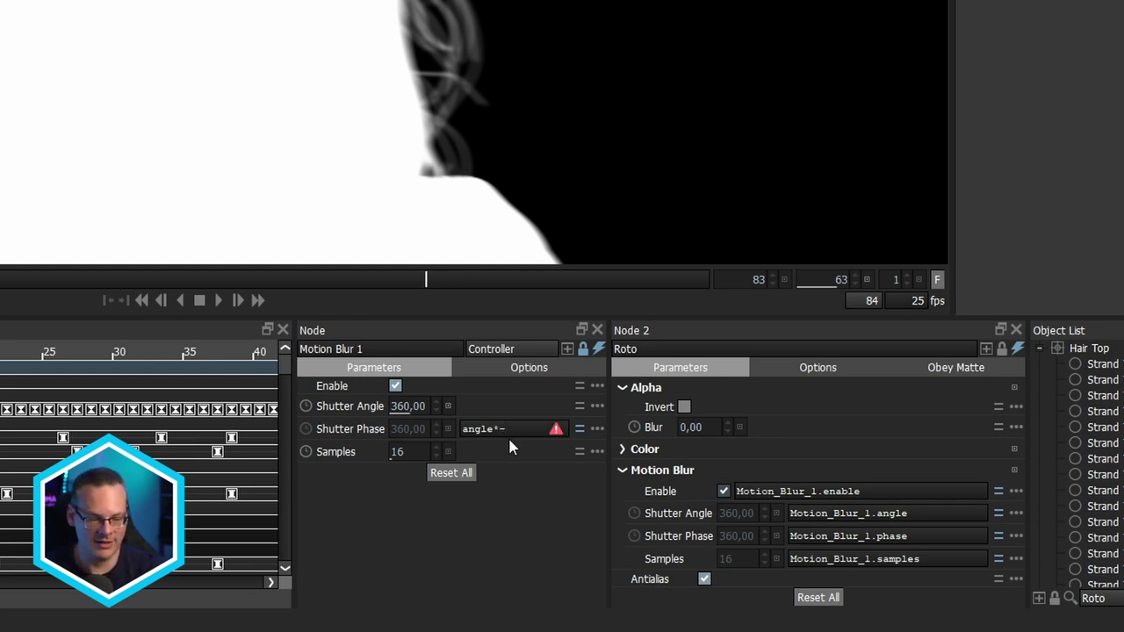
type("-0.5")
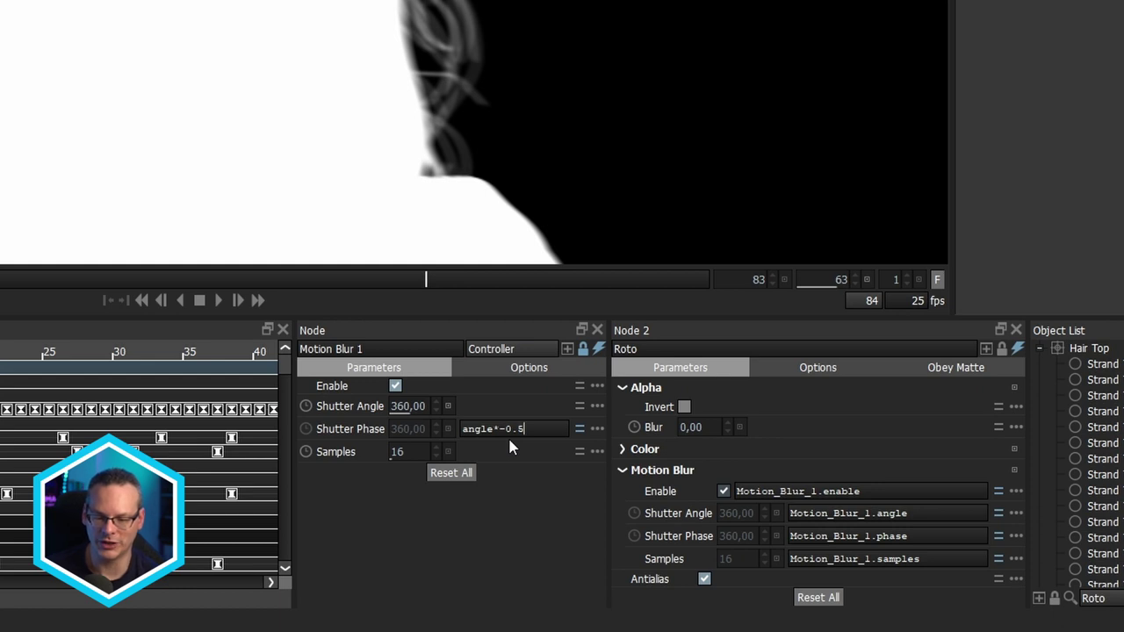
key("Return")
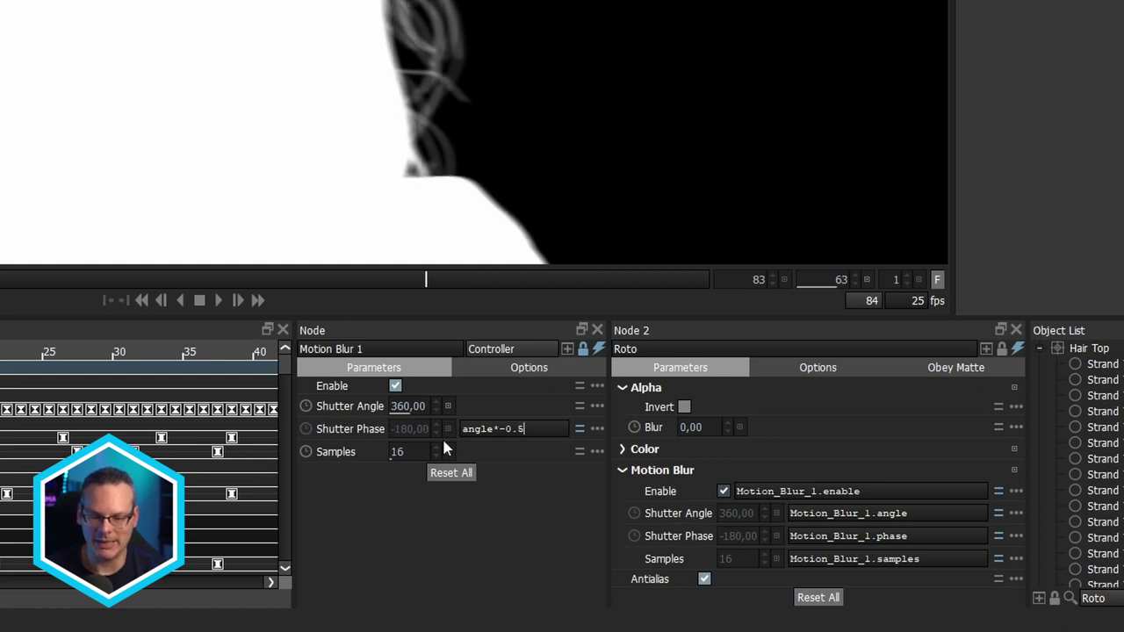
Undo the Shutter Angle change to restore 90, giving a Shutter Phase of -45
left_click(420, 407)
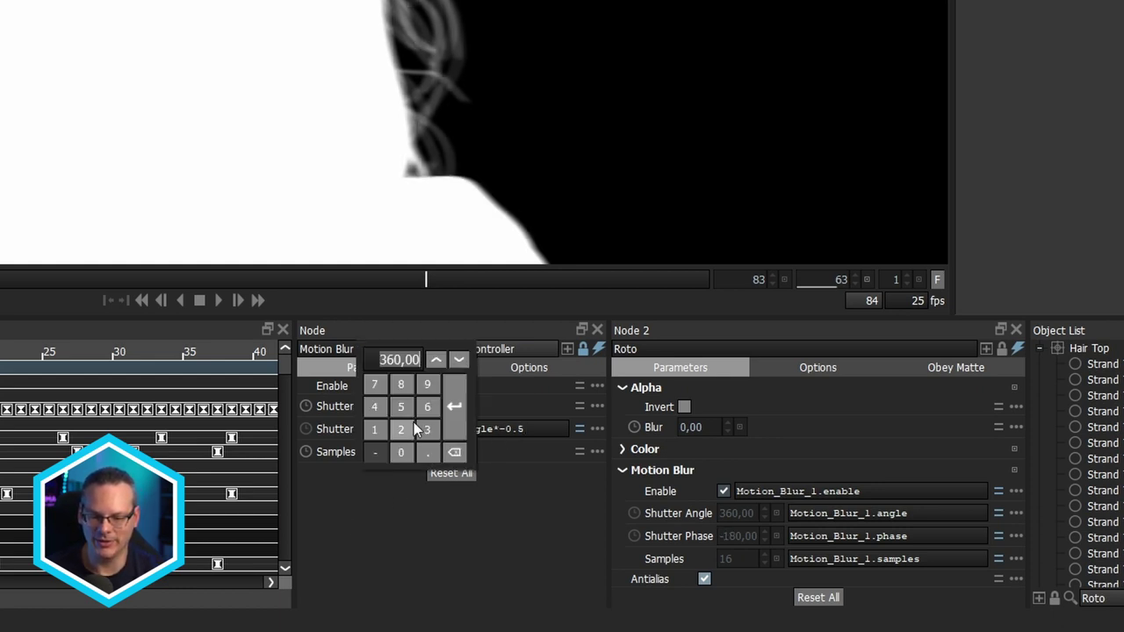
key("Escape")
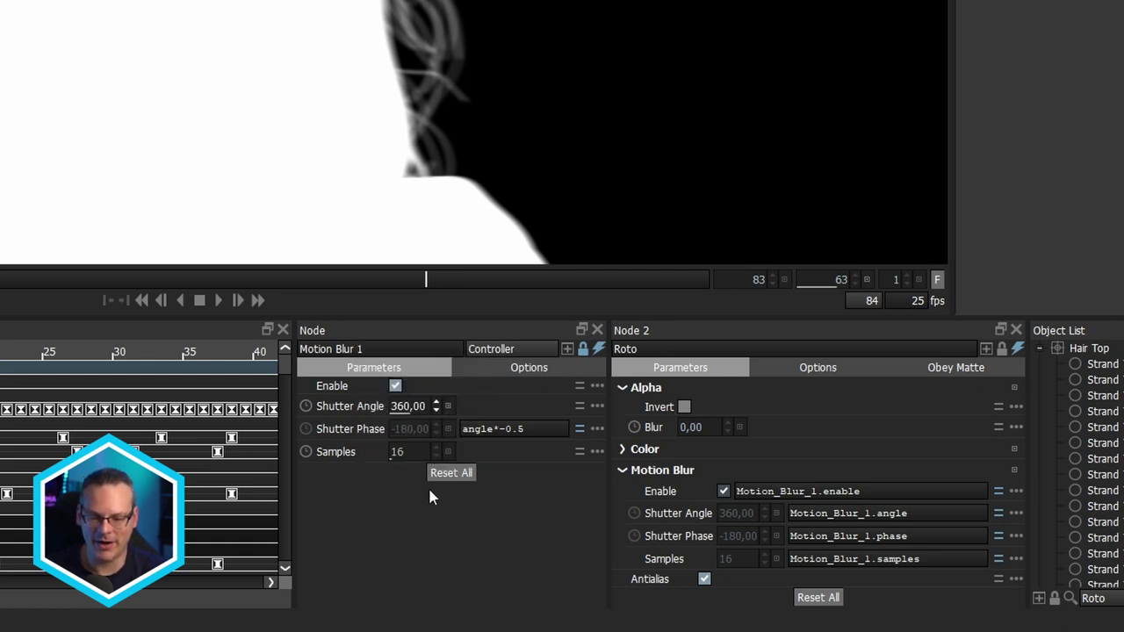
key("ctrl+z")
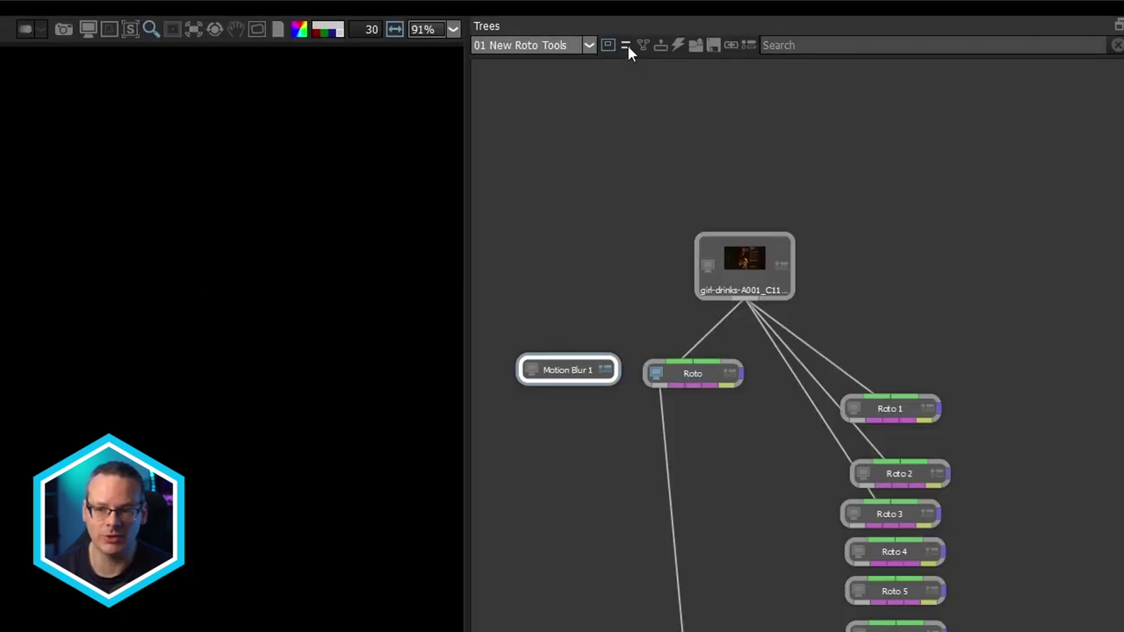
Turn on expression link lines and move Motion Blur 1 so its dashed links to the Roto nodes show
left_click(626, 47)
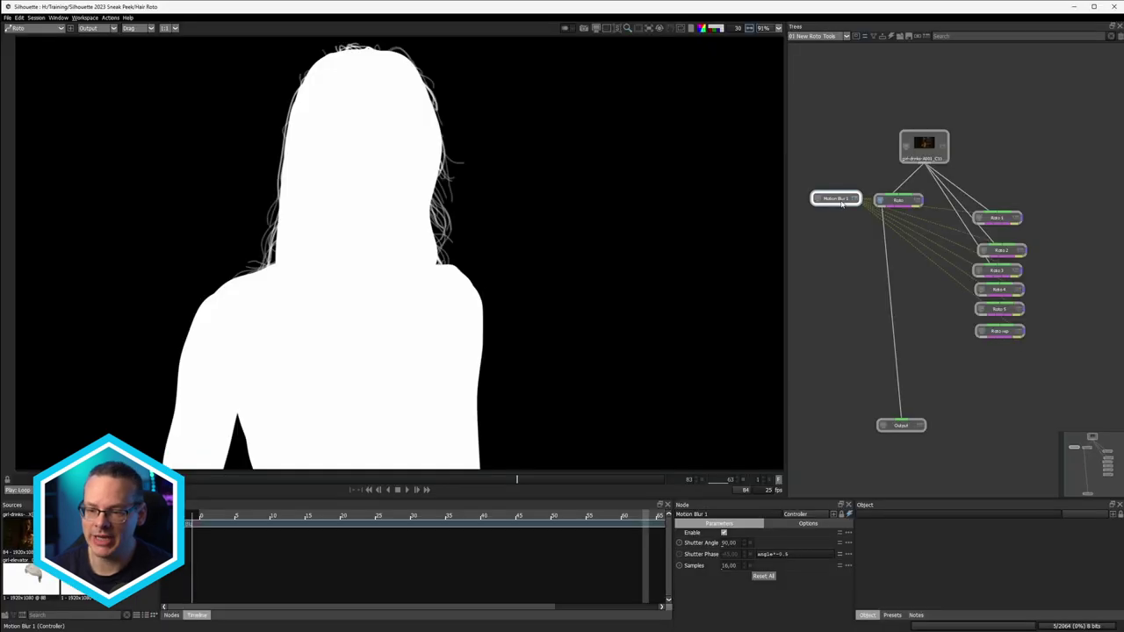
left_click_drag(582, 376, 577, 594)
left_click_drag(840, 307, 846, 268)
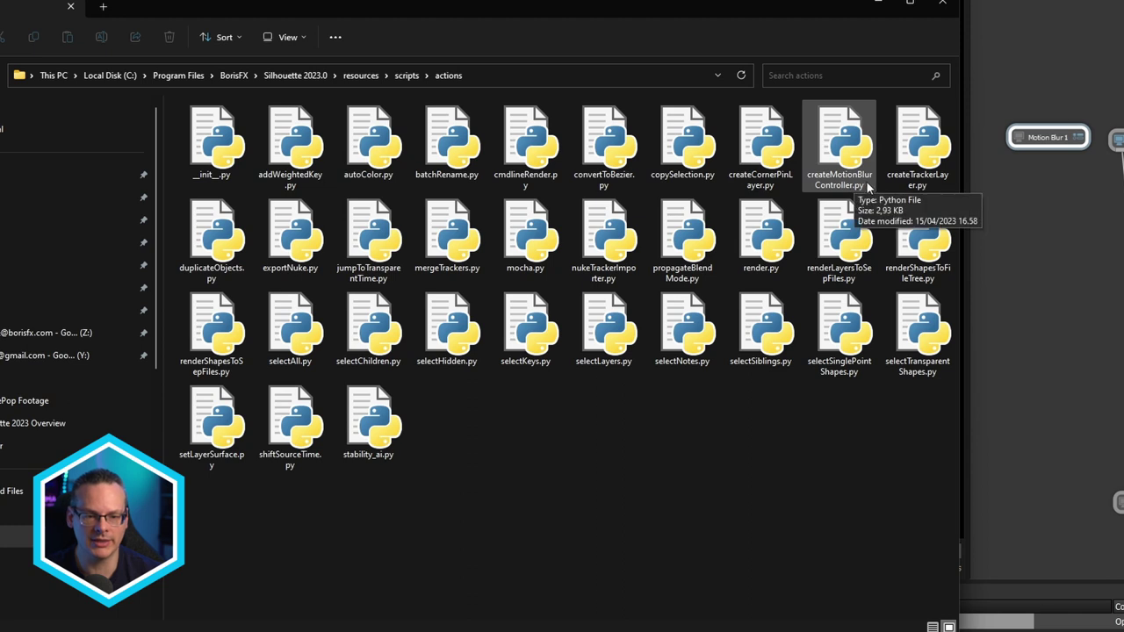
Open createMotionBlurController.py with Edit with IDLE and enlarge the editor window
right_click(854, 150)
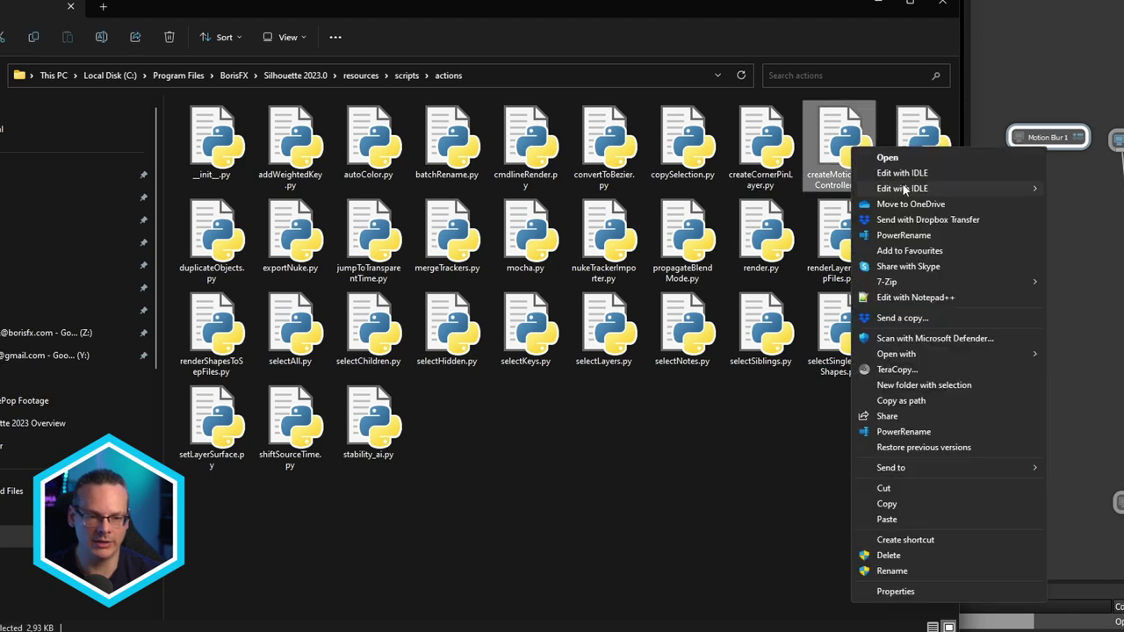
left_click(913, 175)
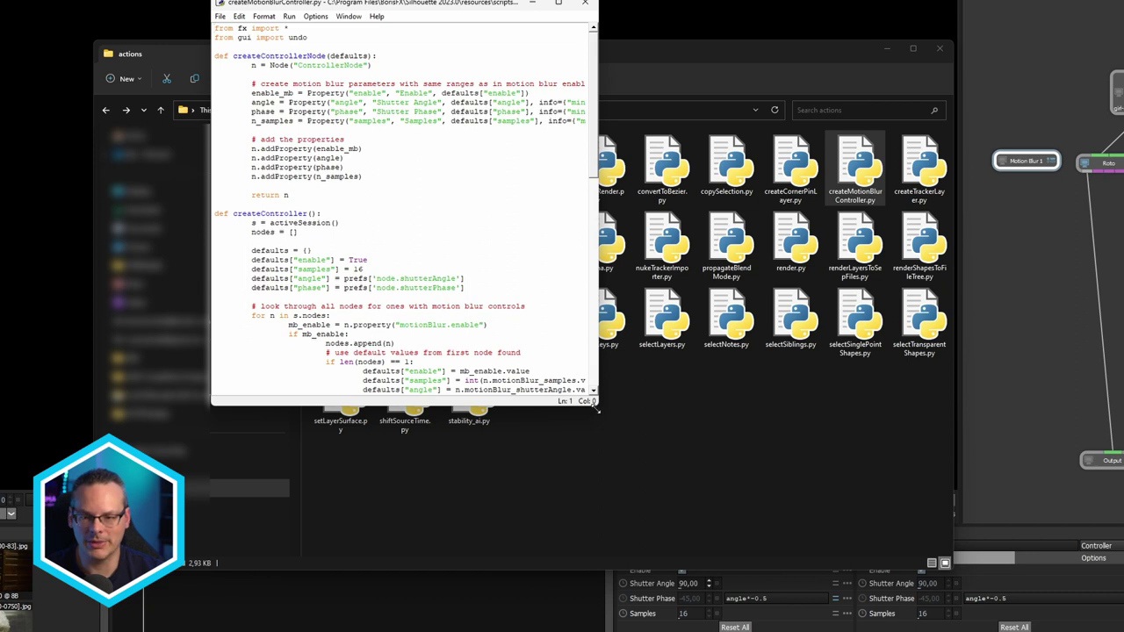
left_click_drag(597, 408, 945, 631)
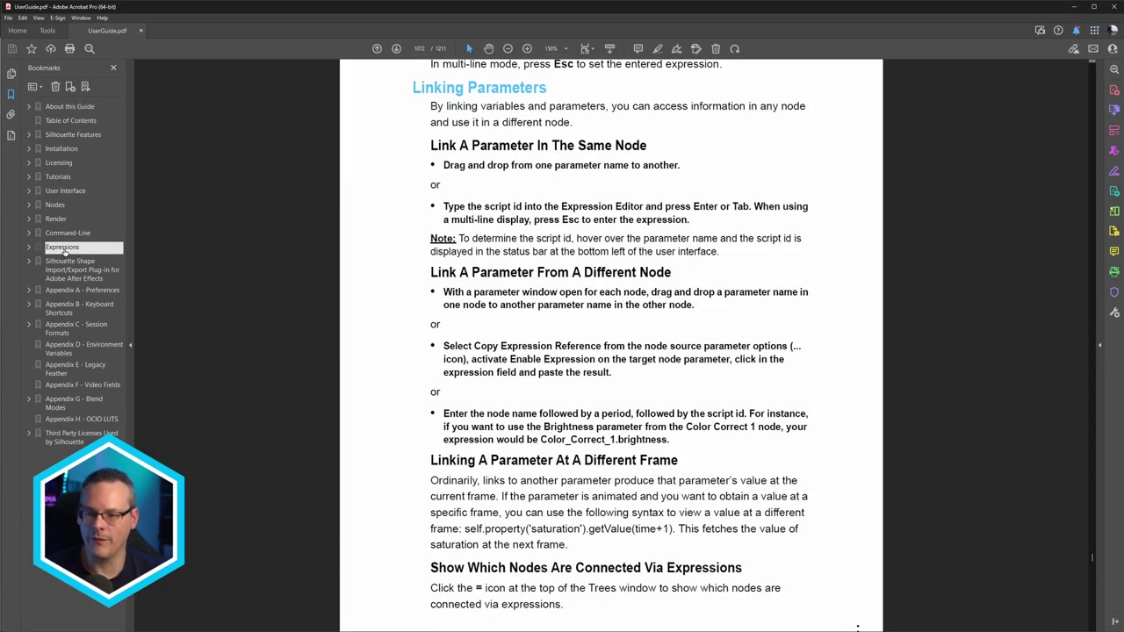
Jump to the Expressions chapter in the UserGuide.pdf bookmarks
left_click(104, 249)
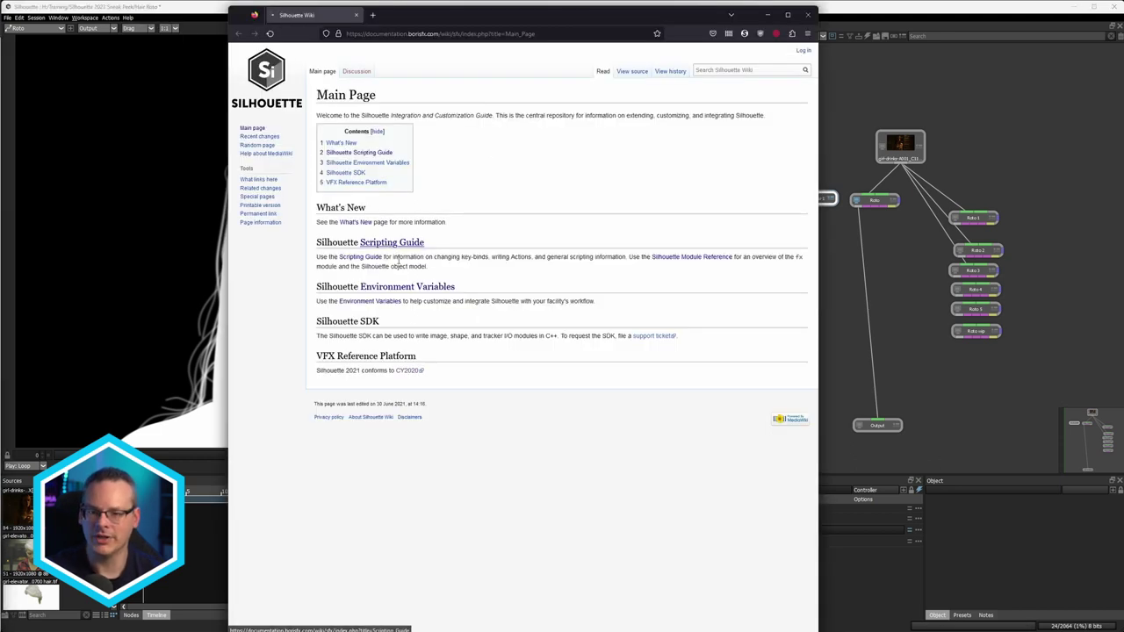
Open the Silhouette Wiki Scripting Guide page, scroll it, then close Firefox
left_click(396, 244)
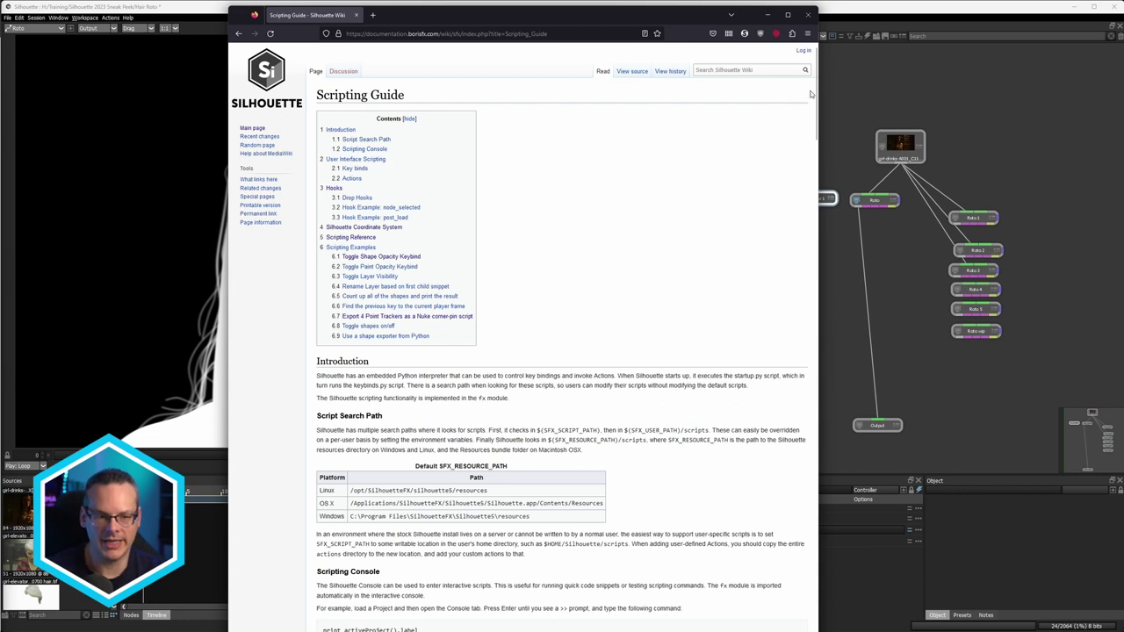
mouse_move(813, 94)
left_mouse_down()
mouse_move(813, 156)
mouse_move(803, 84)
left_mouse_up()
left_click(766, 16)
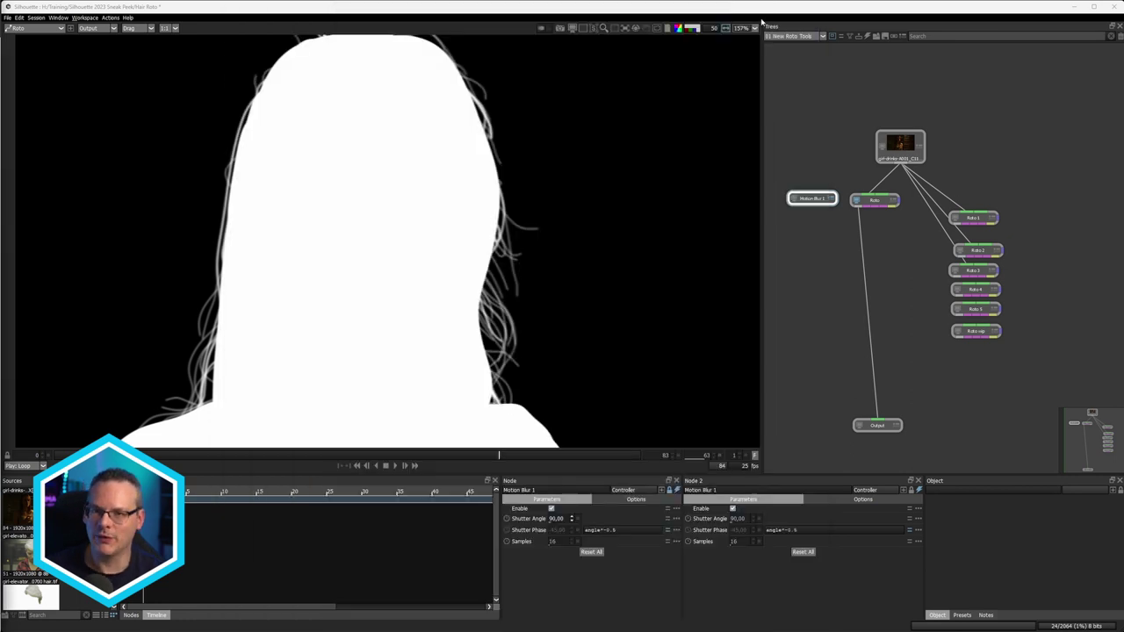